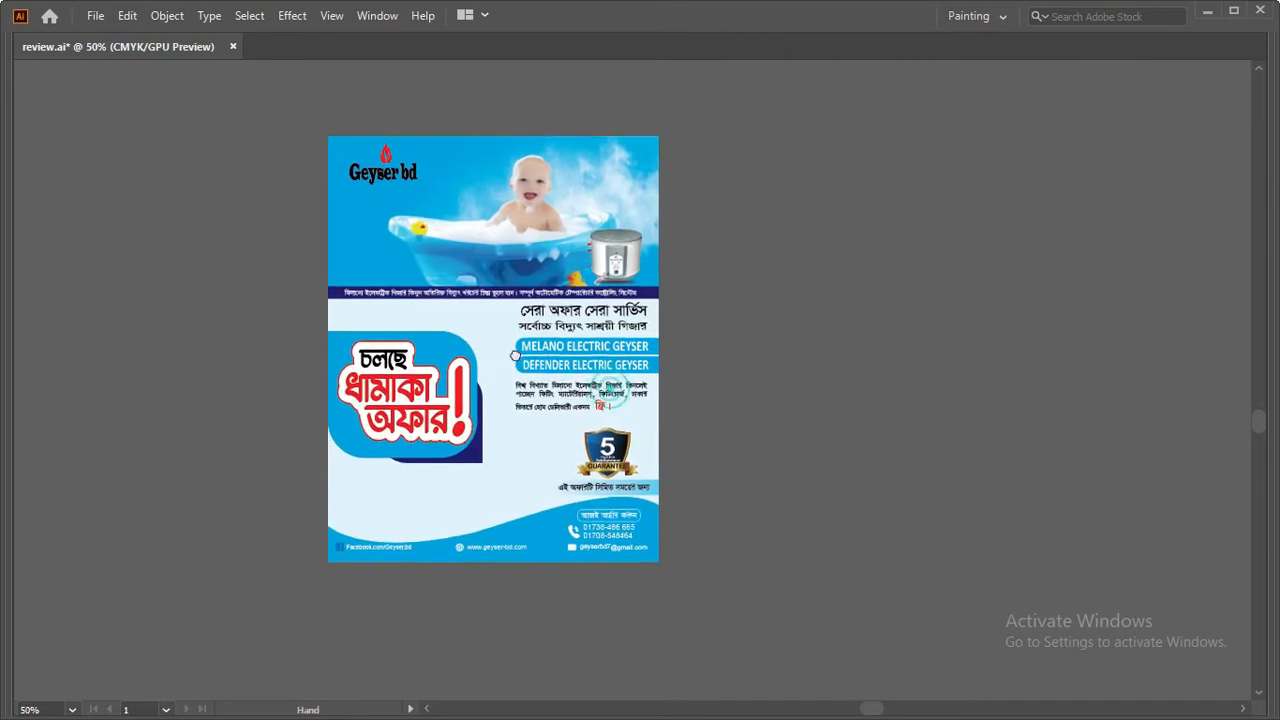
Step: Select the flyer's clipped group and check its width and height in the transform values
left_click(540, 370)
left_click_drag(543, 368, 476, 310)
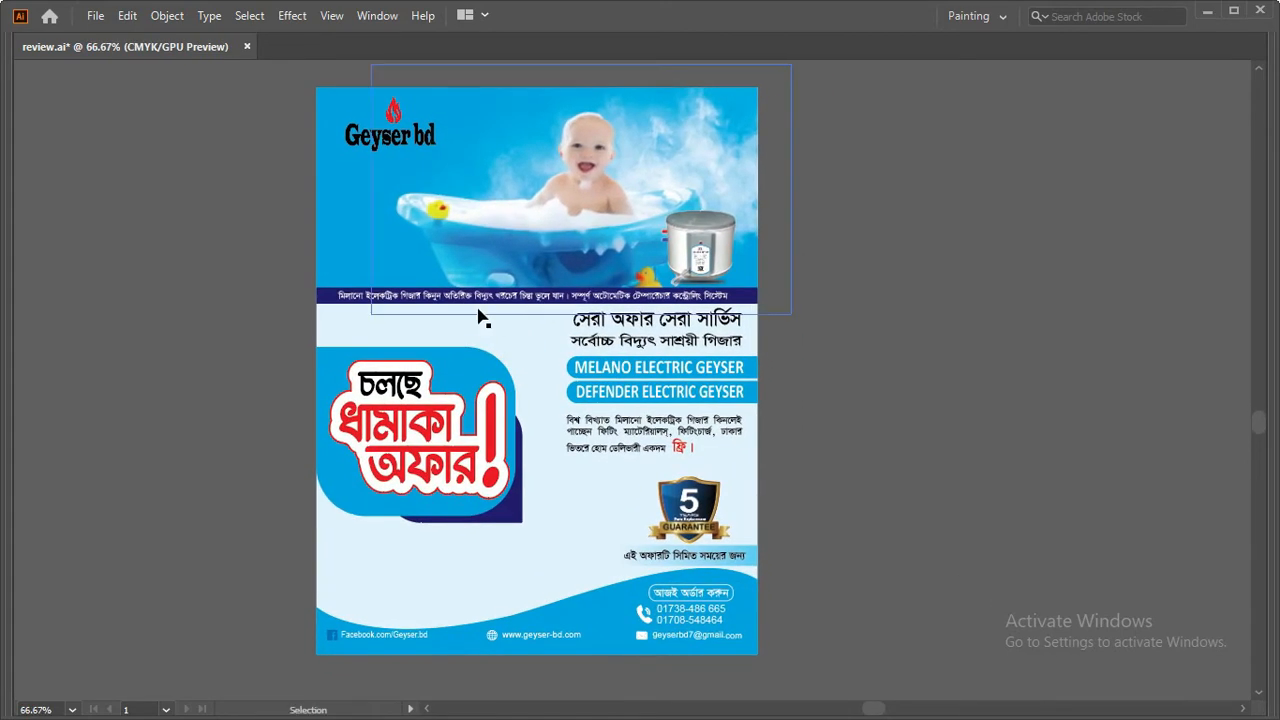
left_click(860, 333)
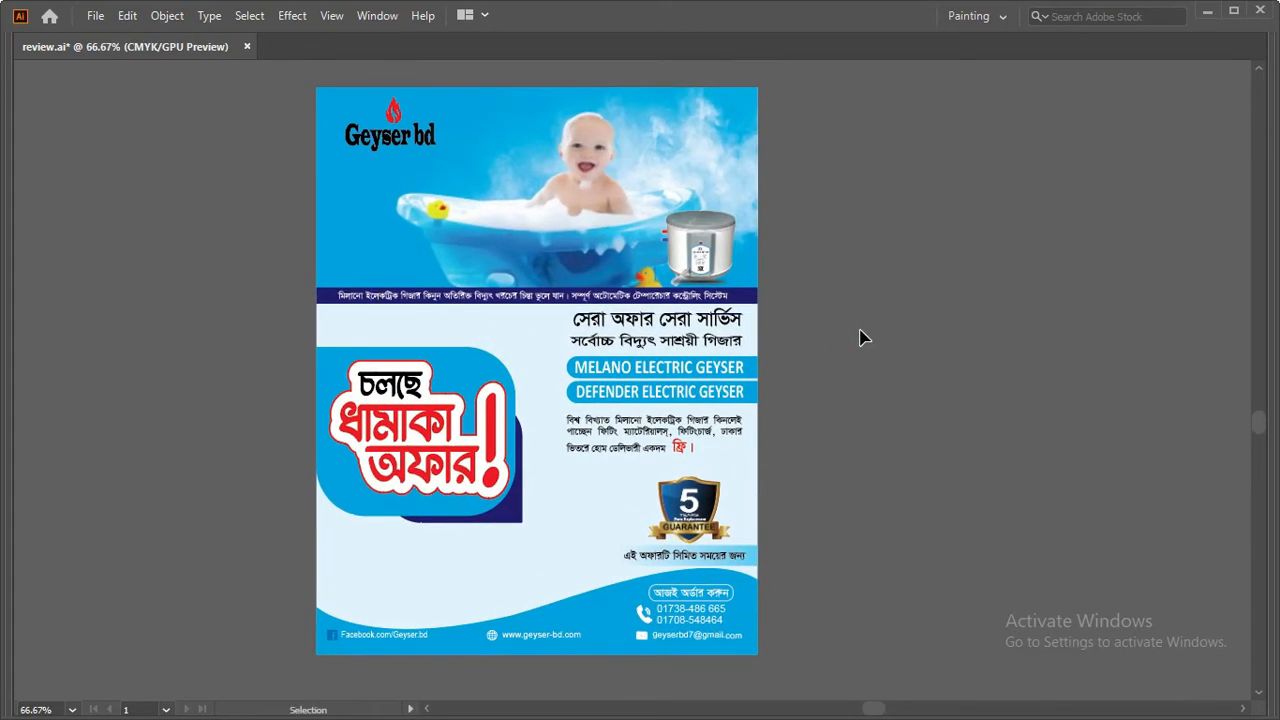
left_click_drag(783, 376, 721, 376)
left_click(502, 238)
key("Tab")
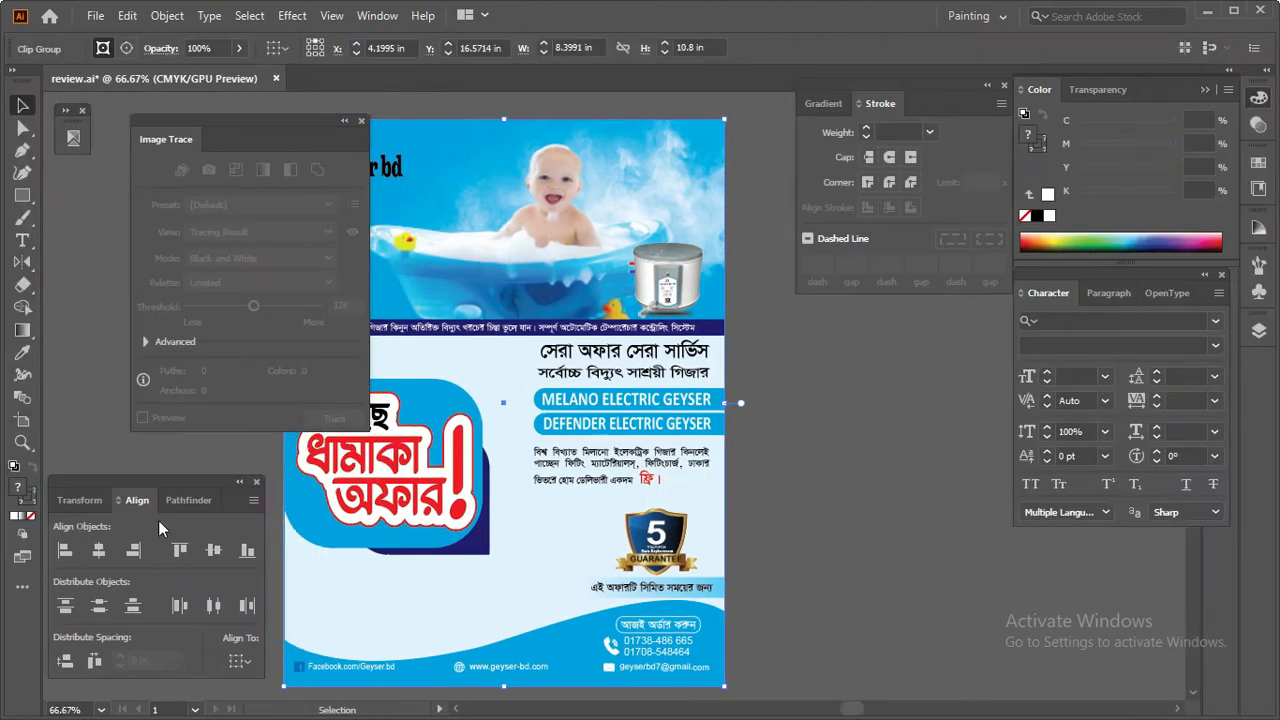
left_click(80, 500)
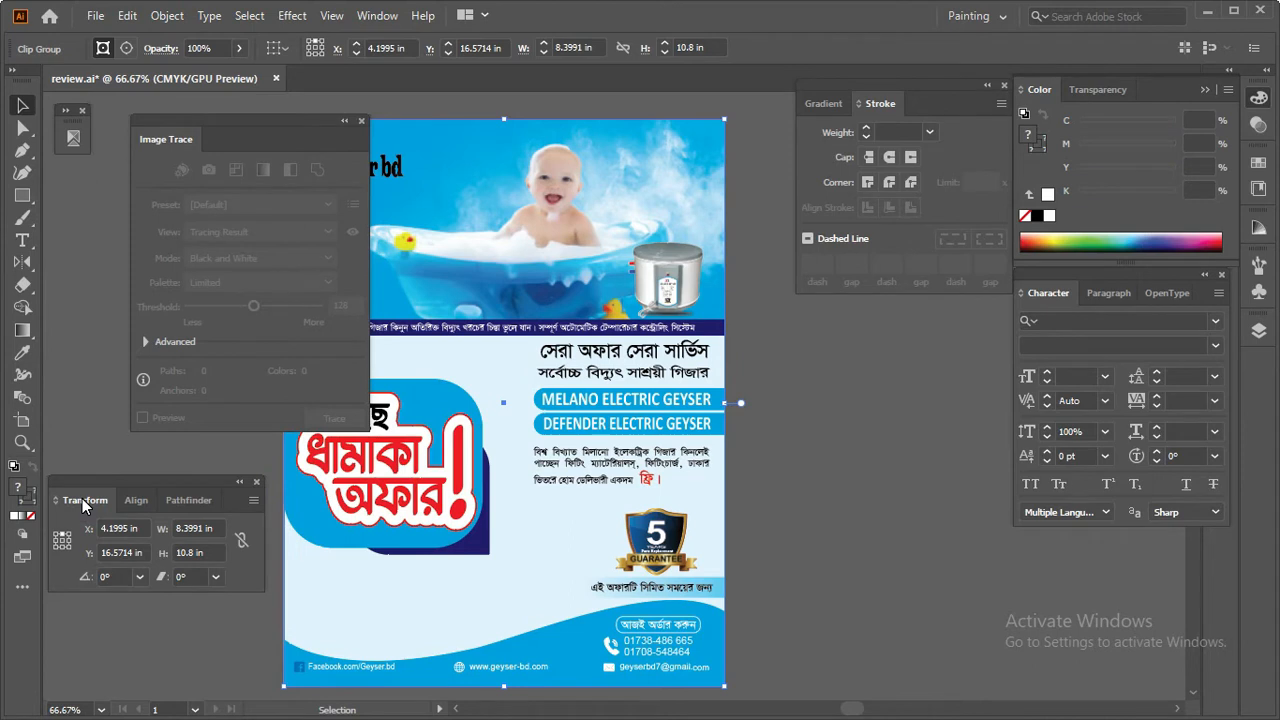
key("Tab")
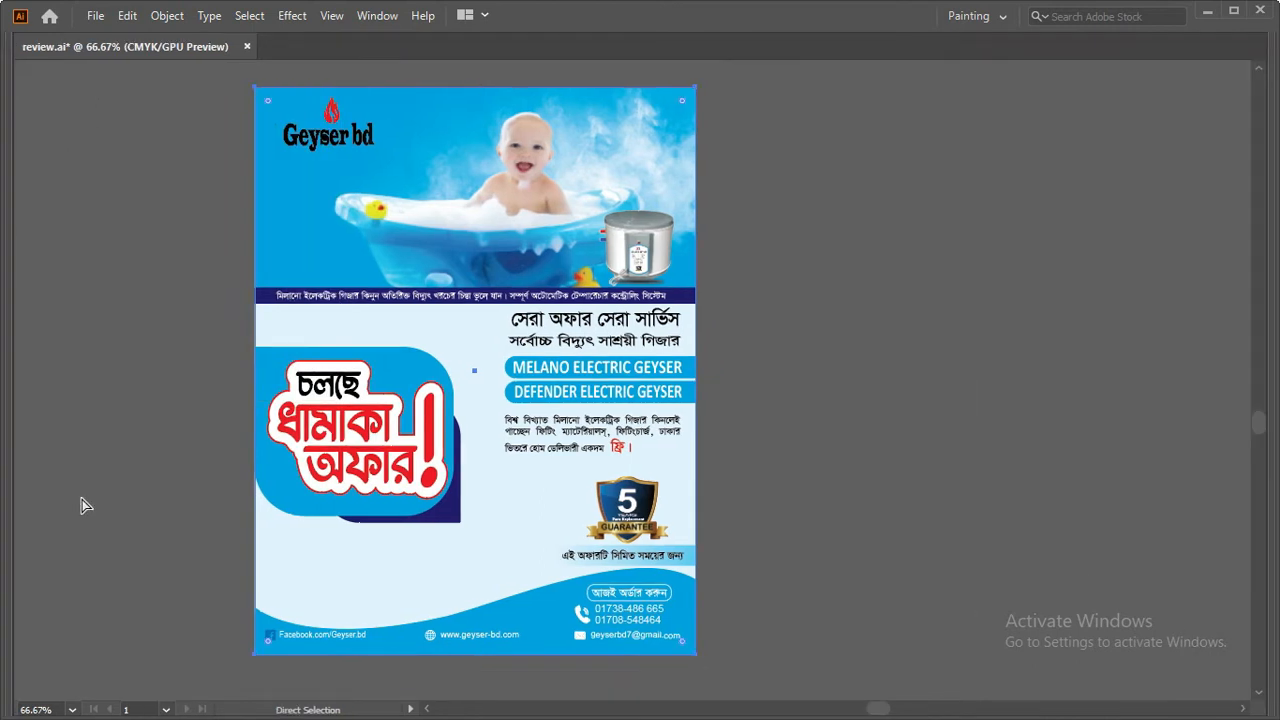
Step: Release the clipping mask on the whole flyer artwork
key("ctrl+k")
key("Return")
left_click(504, 391, "ctrl+alt")
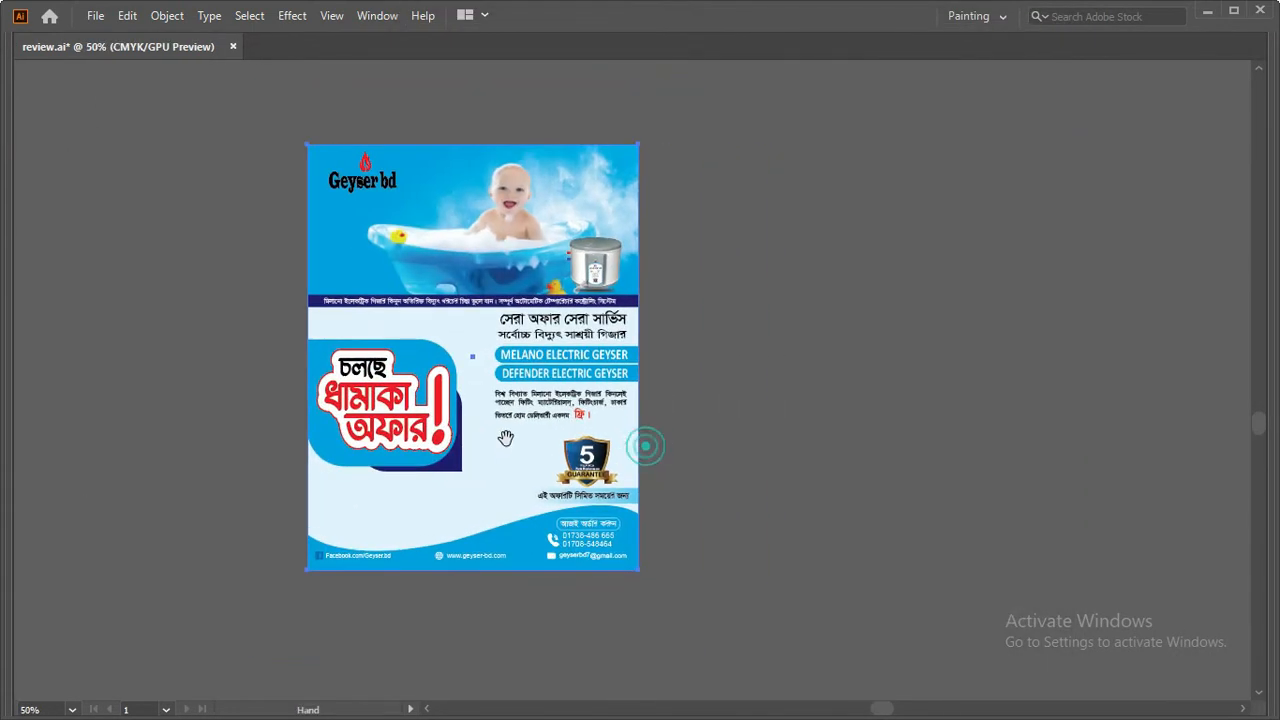
right_click(476, 250)
left_click(577, 410)
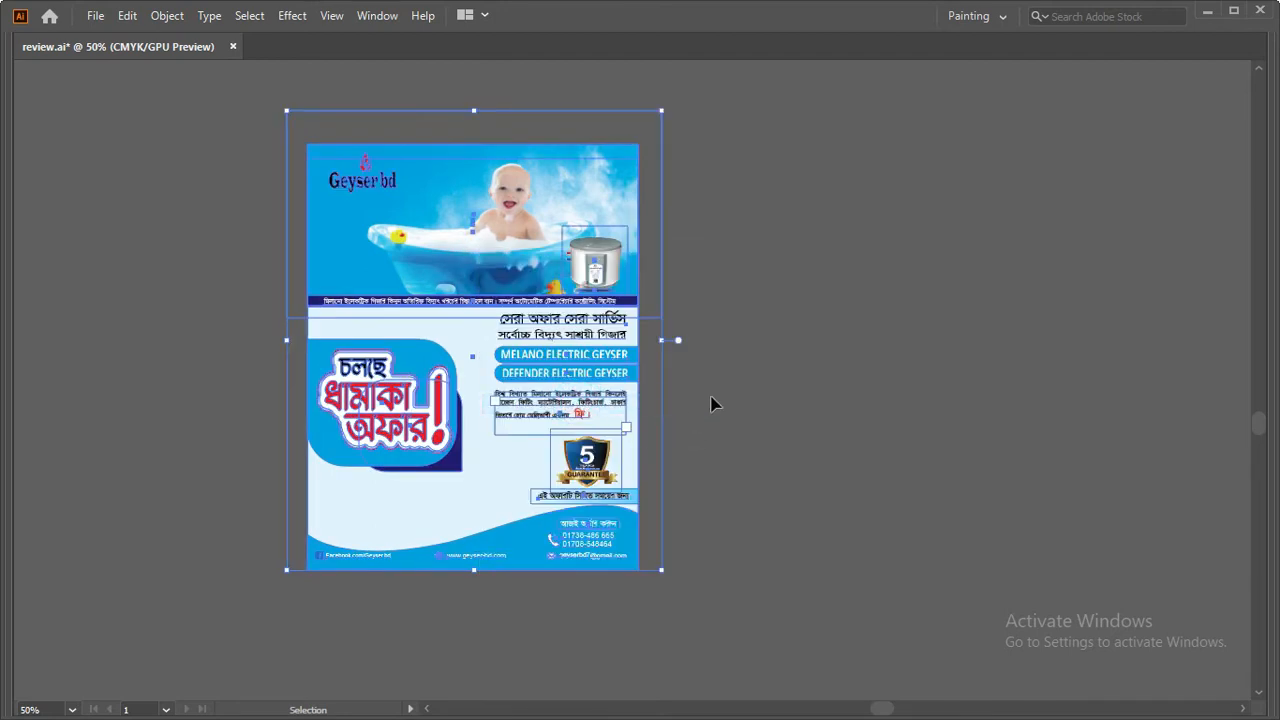
Step: Examine the released flyer up close, from the header image down to the contact footer
left_click(779, 318)
key("ctrl+space")
left_click_drag(440, 209, 785, 350)
left_click_drag(726, 307, 724, 400)
left_click_drag(398, 340, 612, 384)
left_click_drag(729, 403, 675, 389)
left_click_drag(840, 411, 664, 335)
left_click_drag(824, 457, 628, 304)
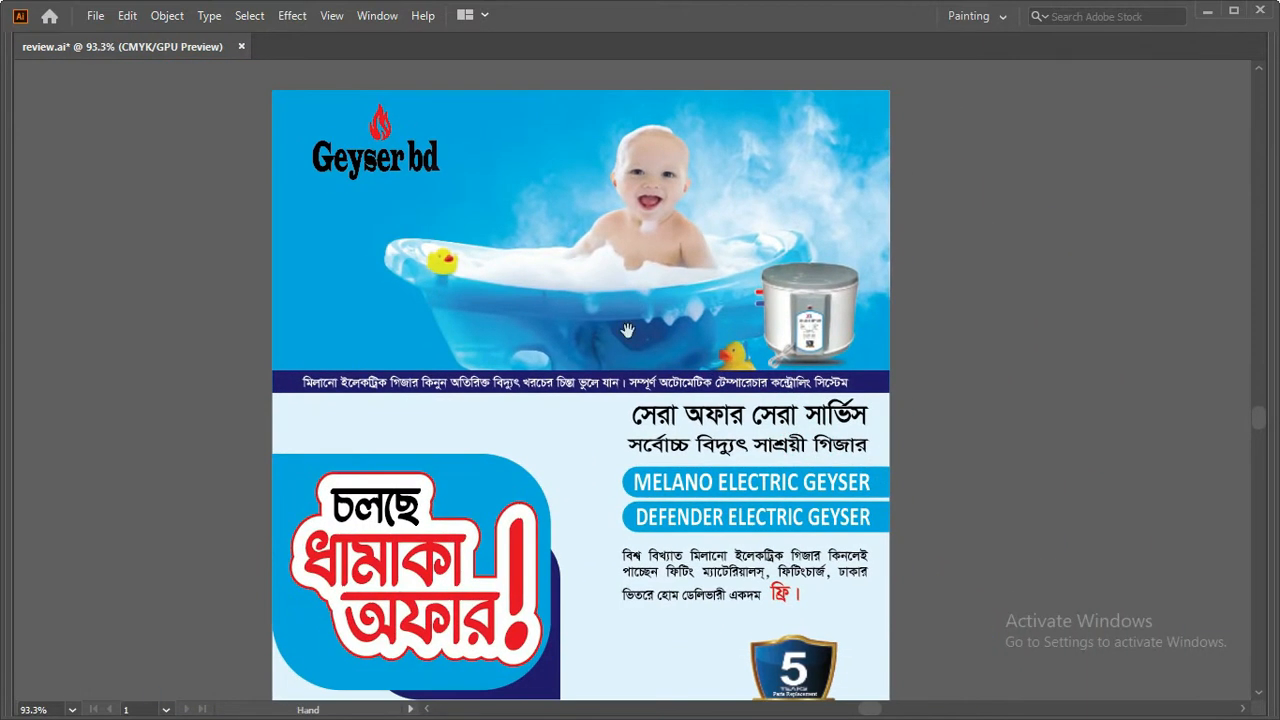
left_click_drag(667, 466, 635, 263)
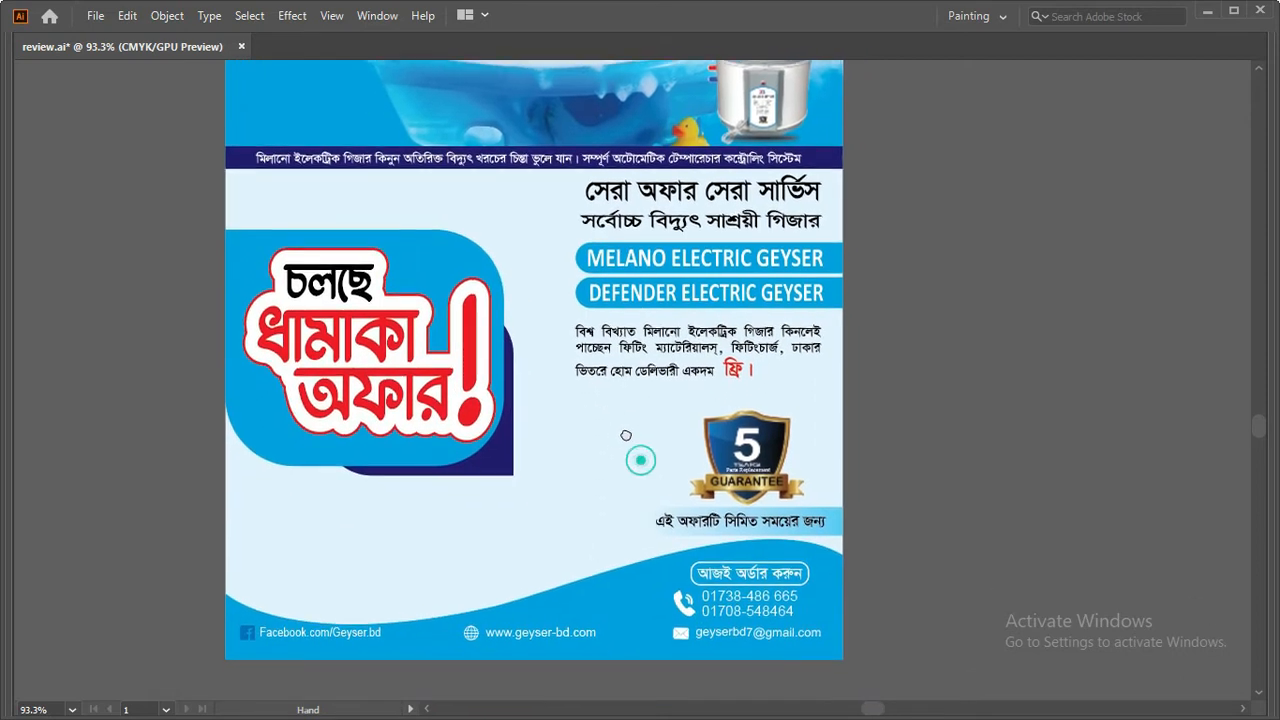
left_click_drag(669, 338, 617, 610)
left_click_drag(648, 392, 636, 428)
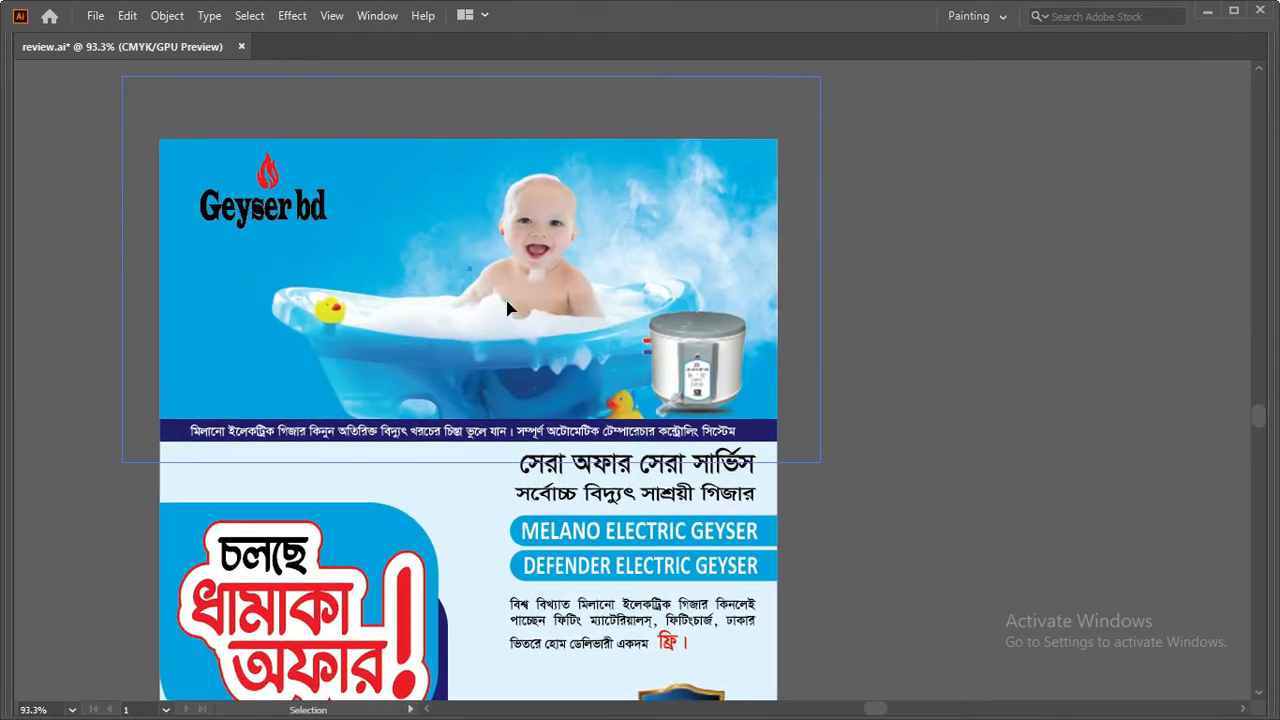
Step: Duplicate the flyer's light-blue background rectangle beside the original flyer
key("ctrl+minus")
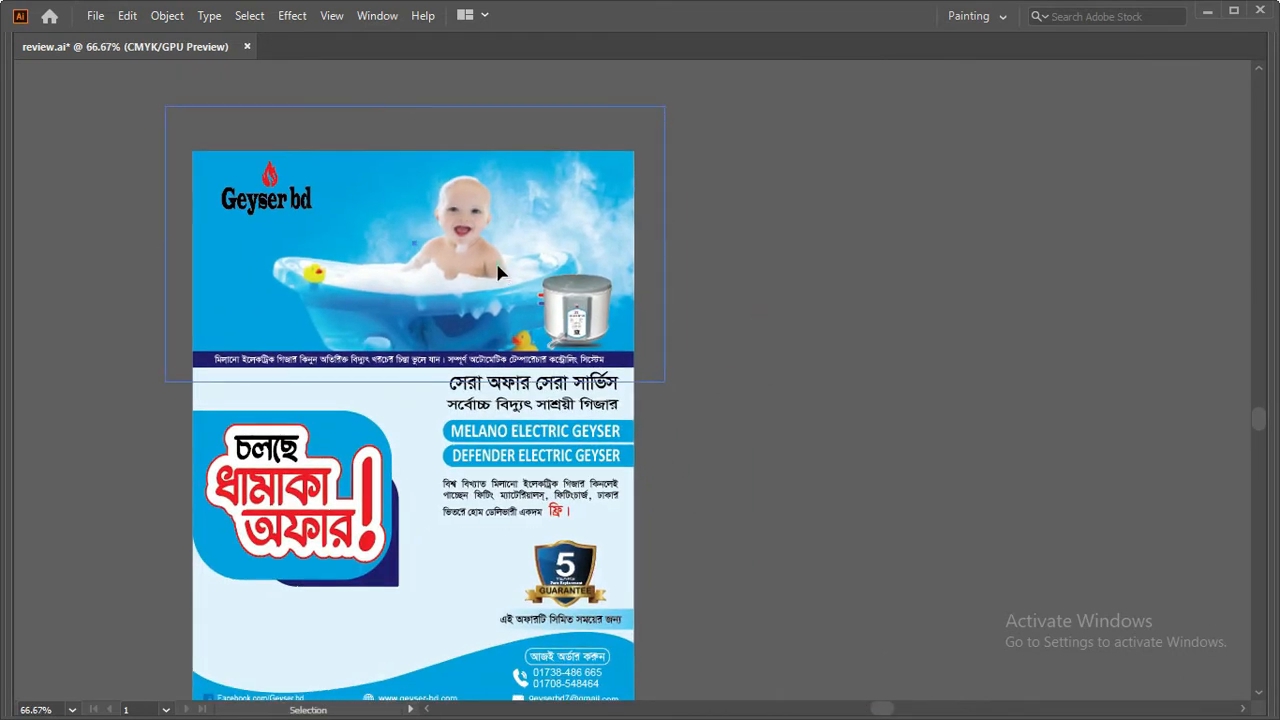
right_click(457, 252)
left_click(797, 300)
left_click(306, 251)
left_click(743, 360)
key("ctrl+minus")
left_click(433, 465)
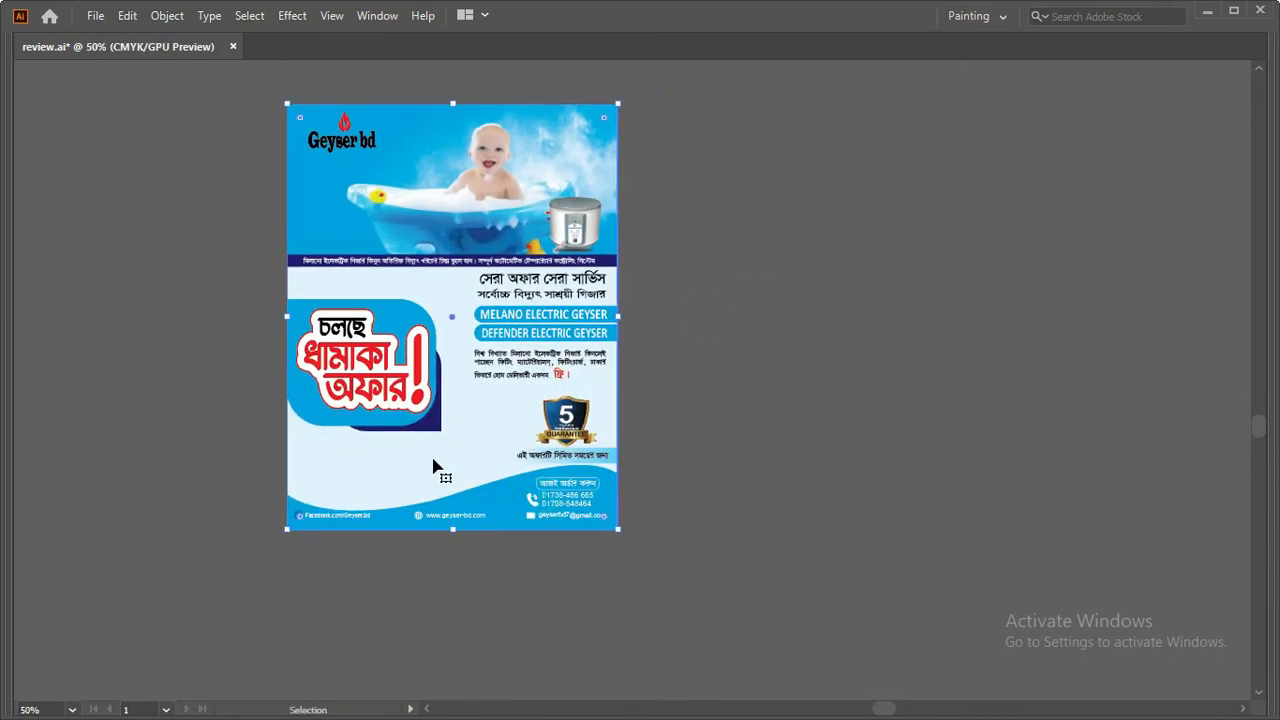
key("ctrl+d")
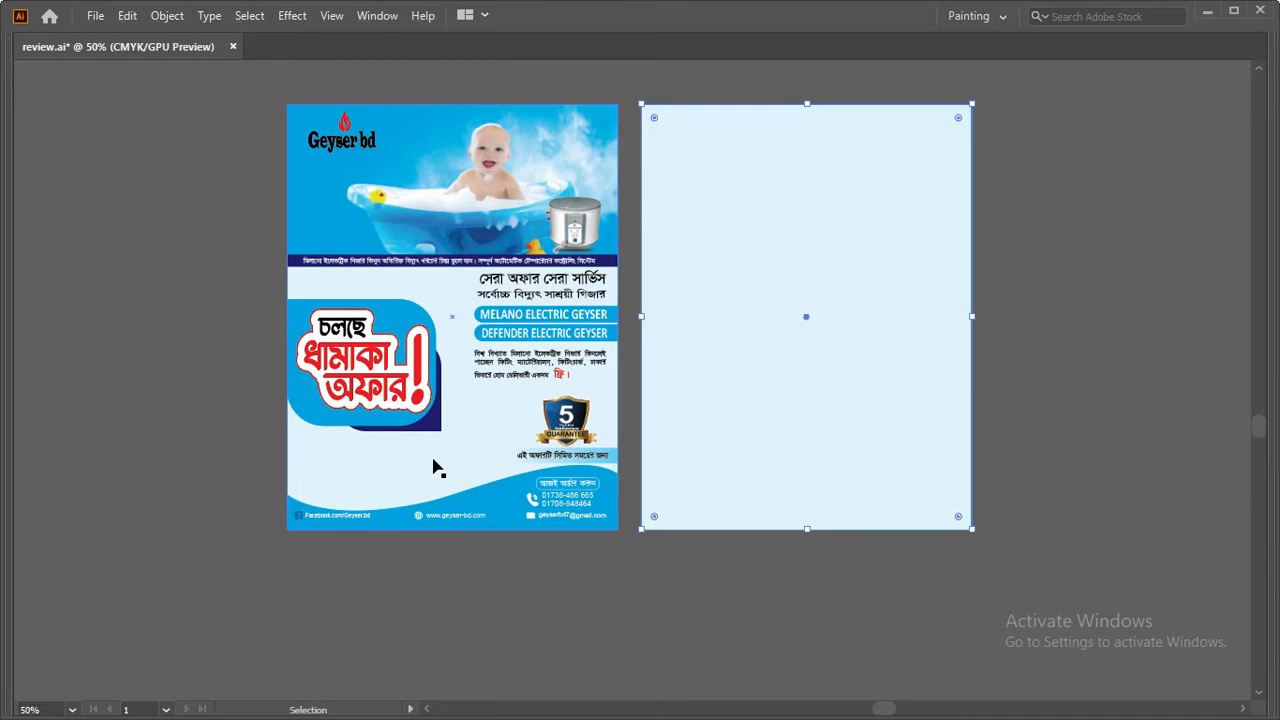
Step: Duplicate the flyer's baby-in-bathtub image onto the blank background copy
key("ctrl+plus")
left_click(447, 300)
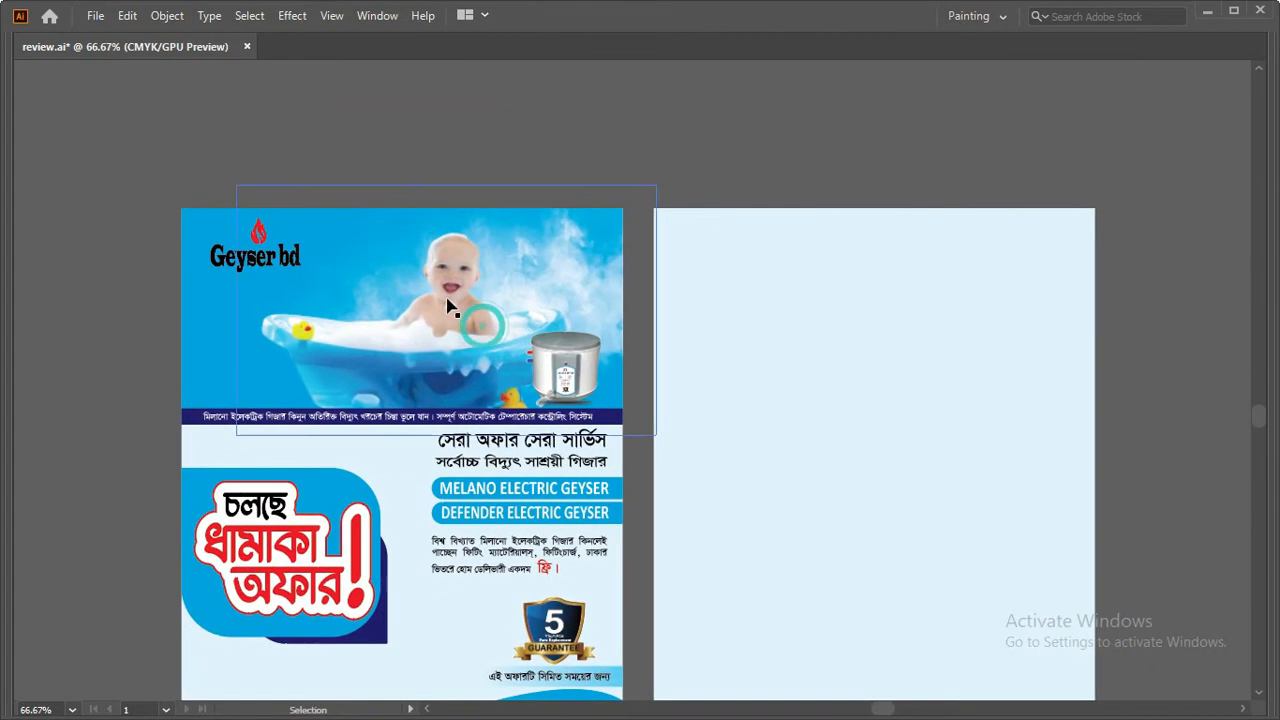
left_click(517, 297, "ctrl+alt")
left_click_drag(532, 354, 360, 285)
left_click(627, 160)
left_click(671, 415, "ctrl+alt")
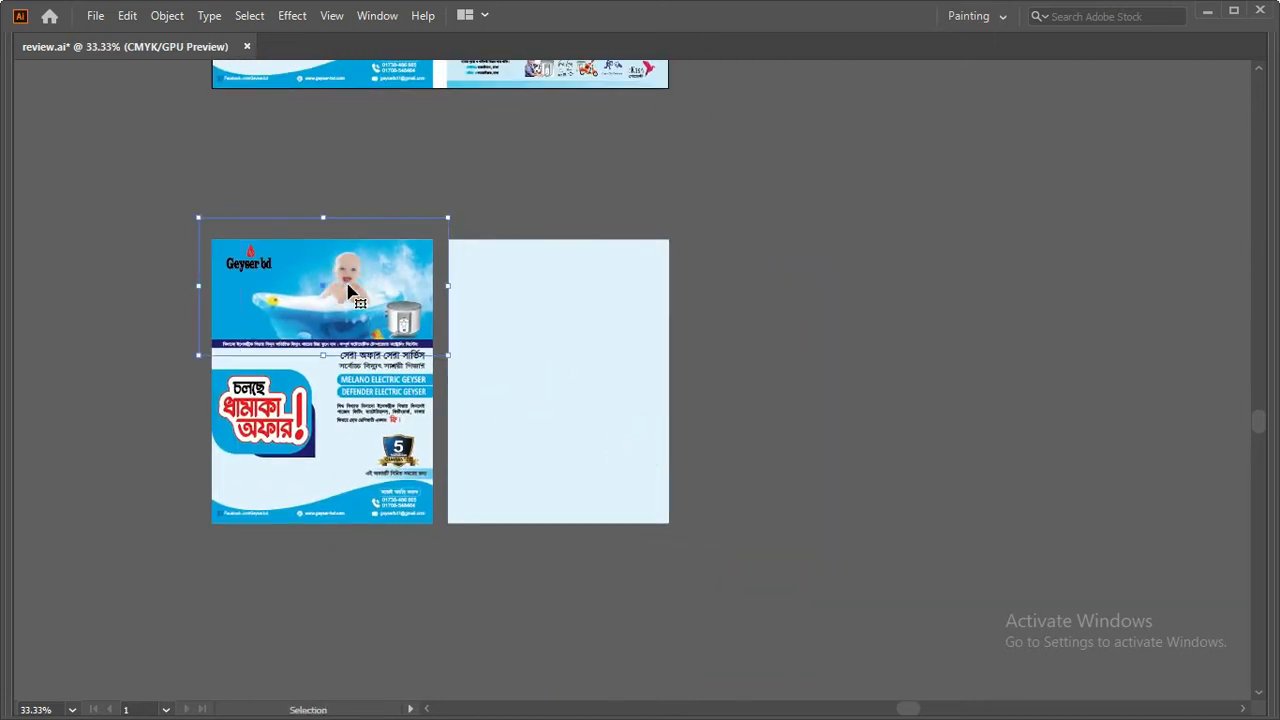
key("ctrl+d")
left_click(588, 365, "ctrl")
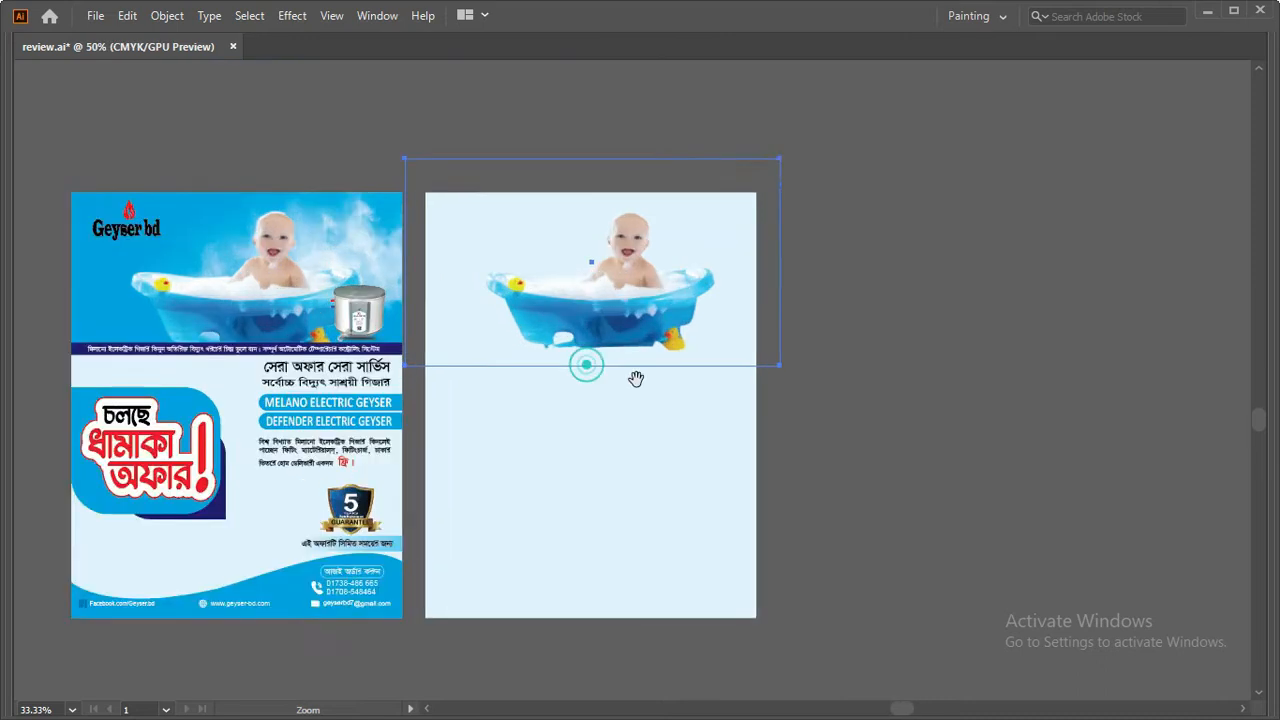
Step: Duplicate the bathtub image again beside the background copy and release that duplicate's clipping mask
left_click_drag(654, 385, 500, 405)
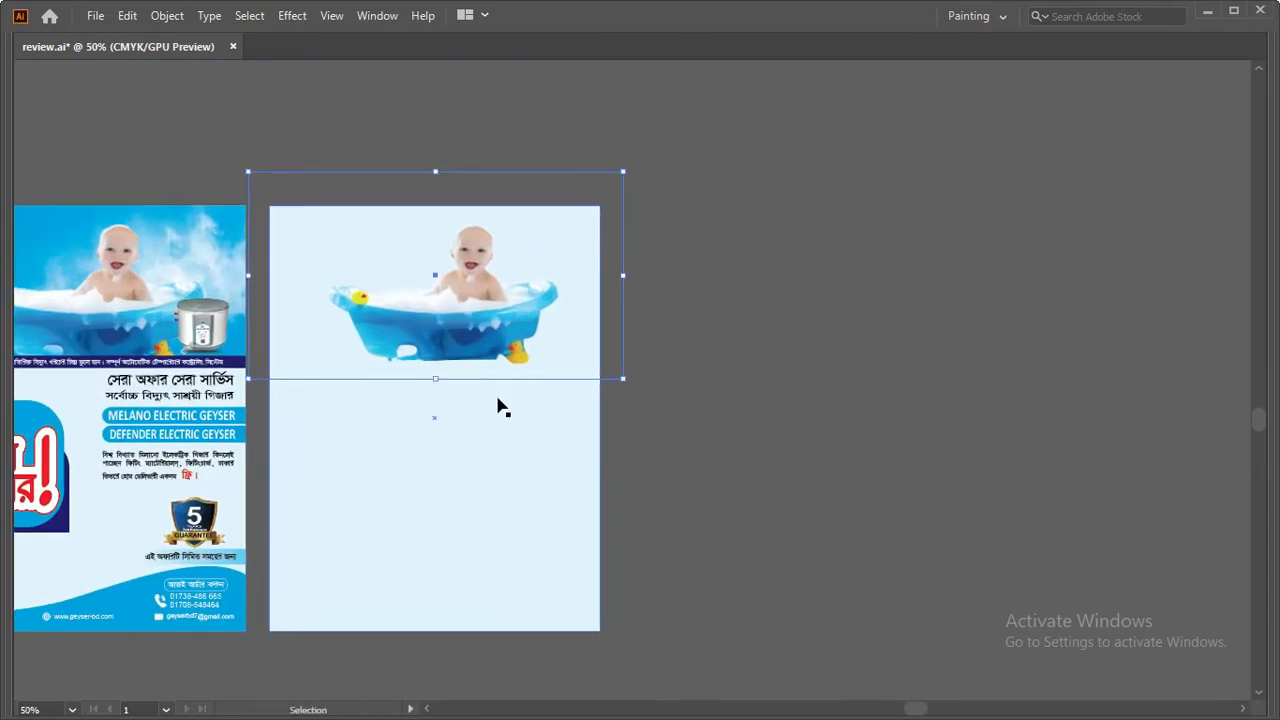
key("ctrl+d")
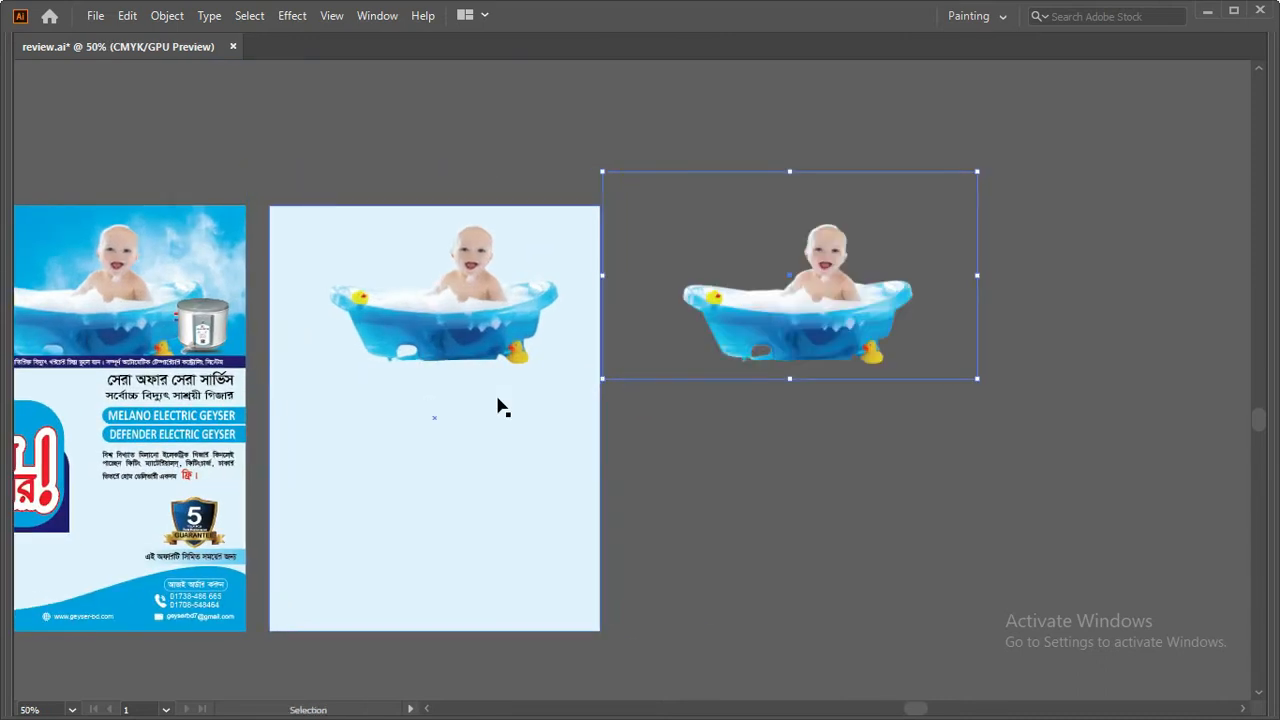
left_click(840, 480, "ctrl")
left_click_drag(706, 289, 689, 446)
right_click(566, 228)
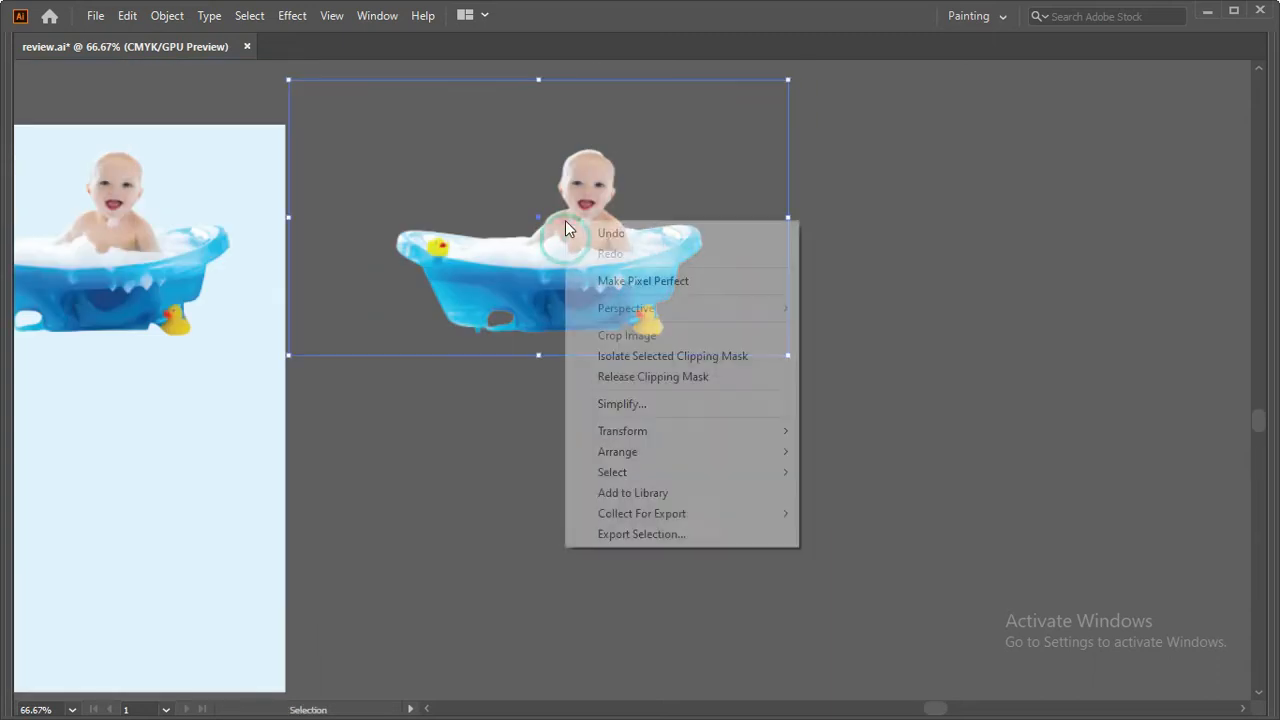
left_click(652, 378)
left_click(722, 464)
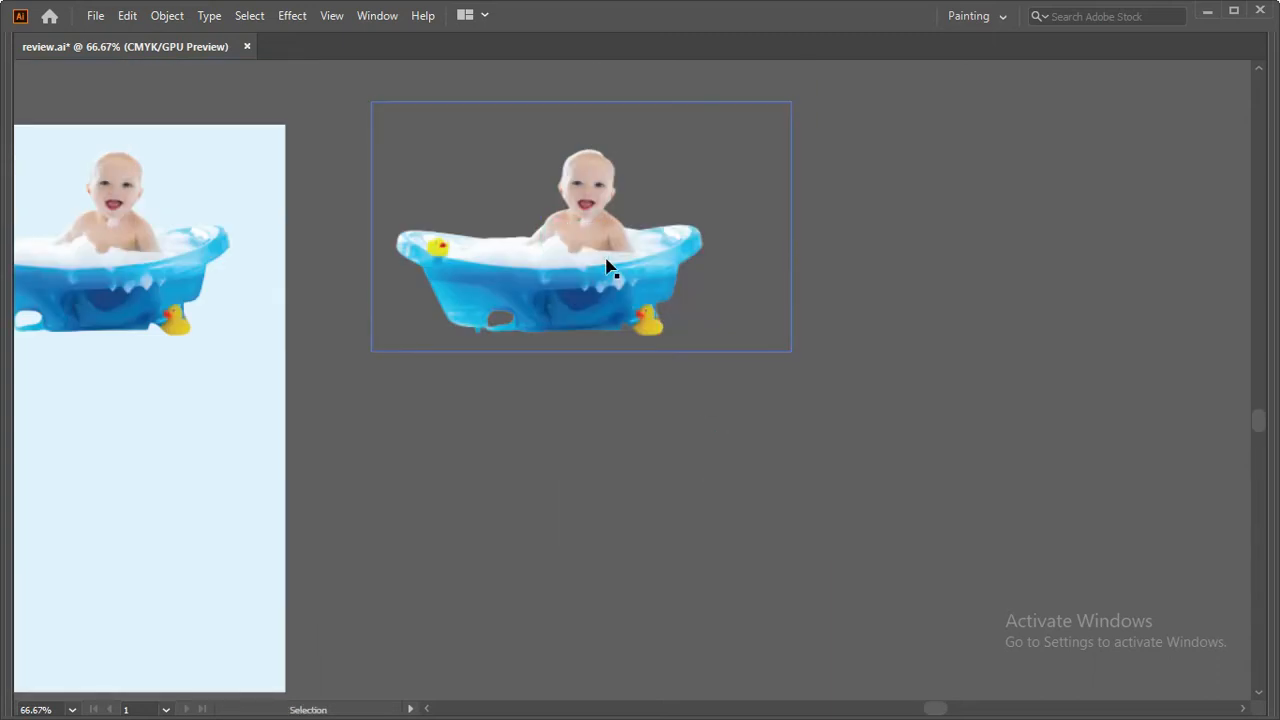
Step: Try moving and isolating the unclipped bathtub image, and delete this extra duplicate
left_click_drag(571, 263, 819, 462)
key("ctrl+z")
right_click(571, 232)
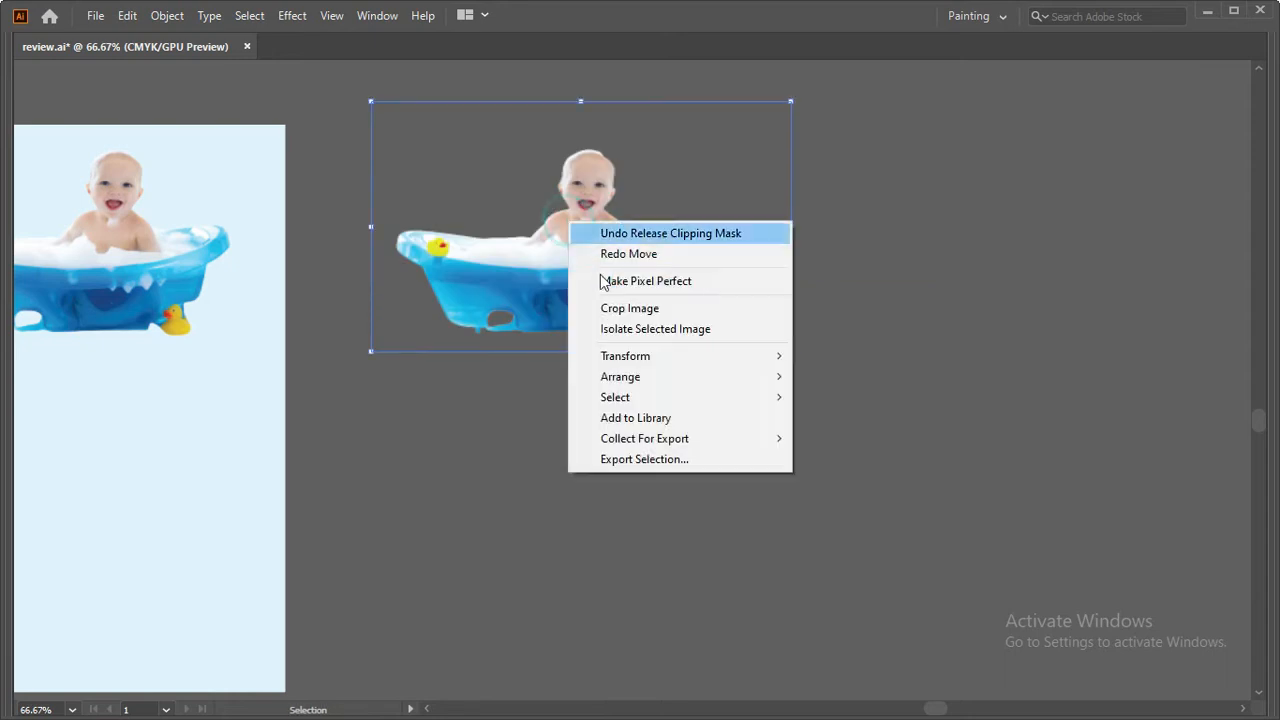
left_click(640, 329)
double_click(876, 385)
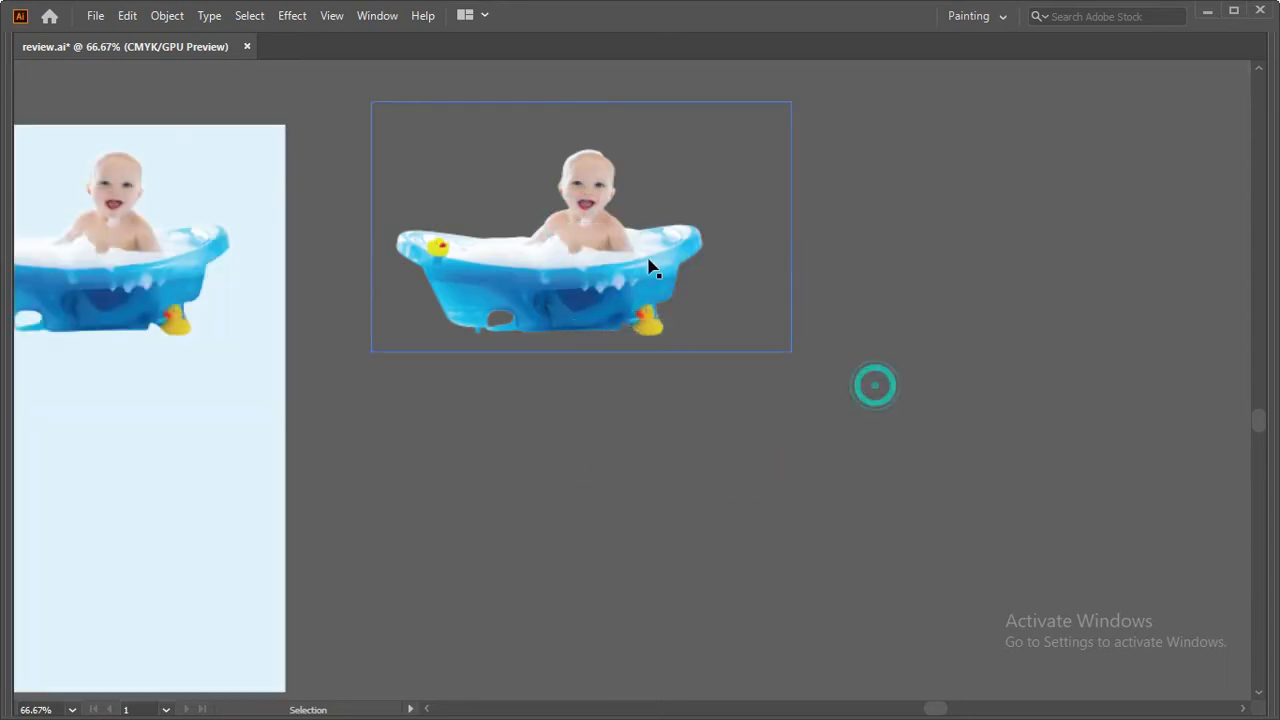
key("Delete")
Step: Clear the bathtub image off the original flyer and duplicate the smoke image behind it onto the background copy
scroll(230, 280, "down", 1)
left_click_drag(230, 280, 757, 364)
left_click(329, 336)
key("Delete")
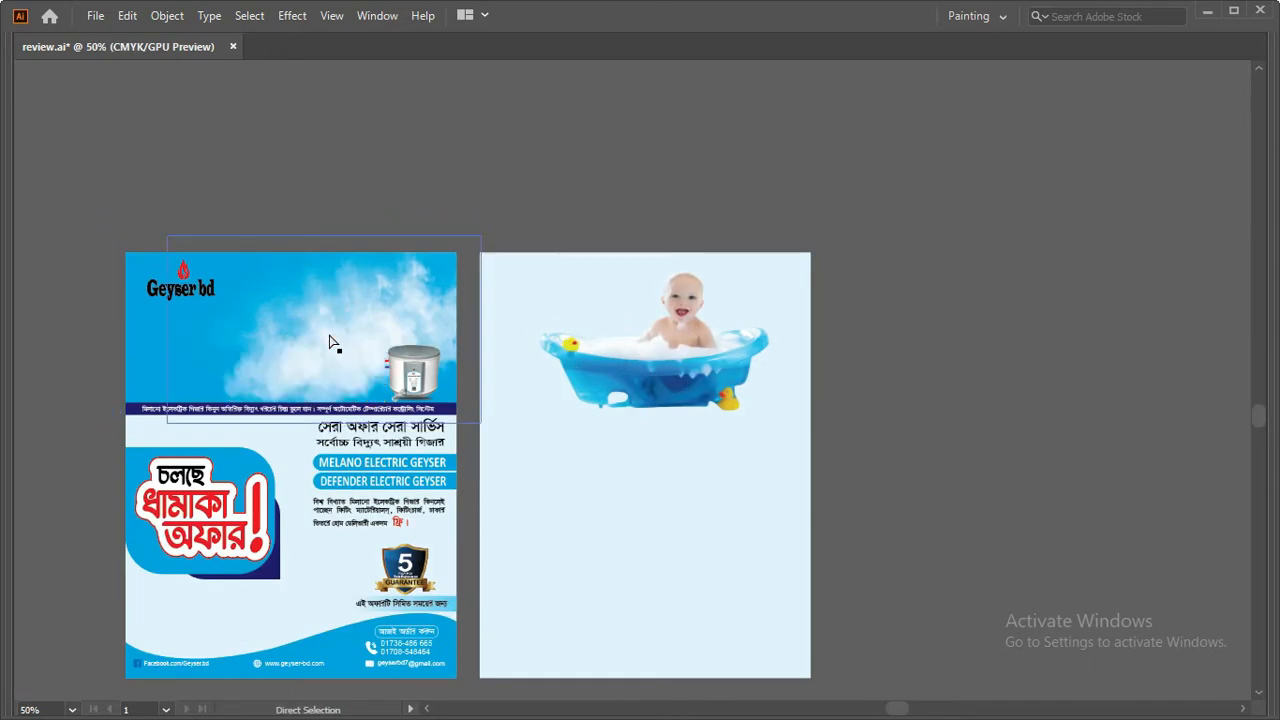
left_click(330, 335)
key("ctrl+c")
key("ctrl+shift+v")
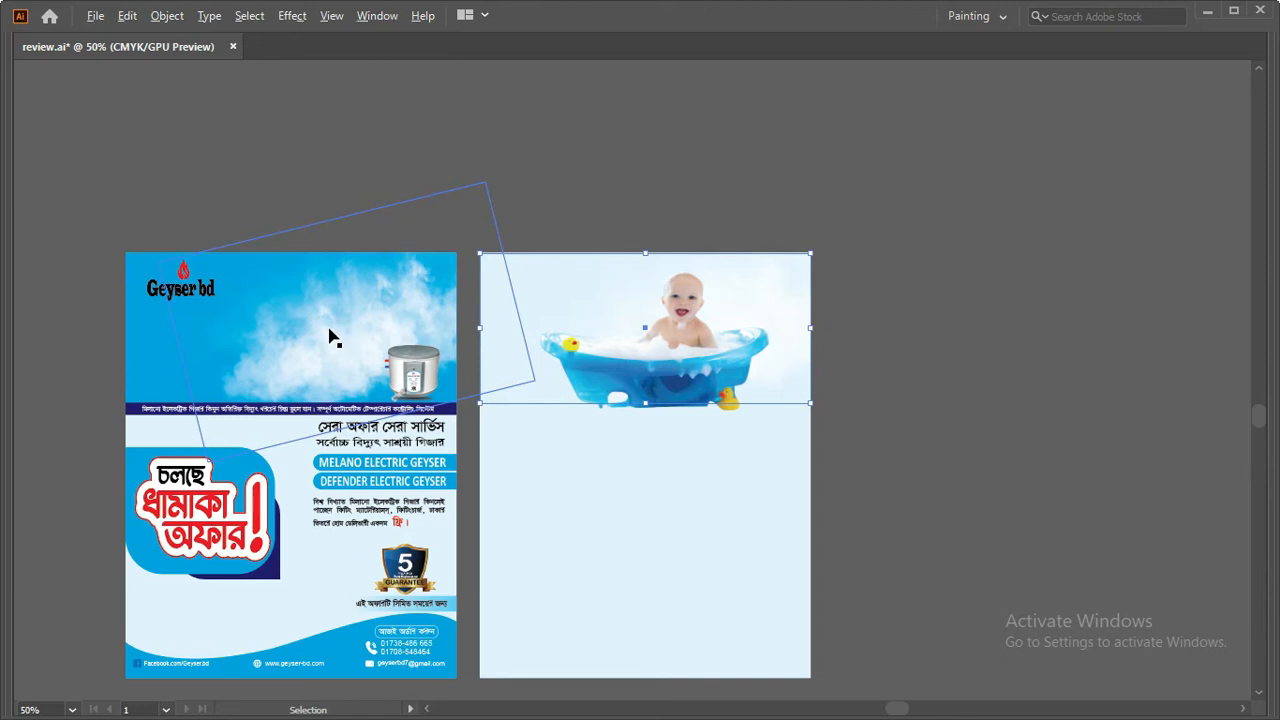
Step: Duplicate the smoke image and the bathtub image onto the empty canvas beside the background copy
key("ctrl+d")
left_click_drag(880, 420, 603, 431)
left_click(748, 479)
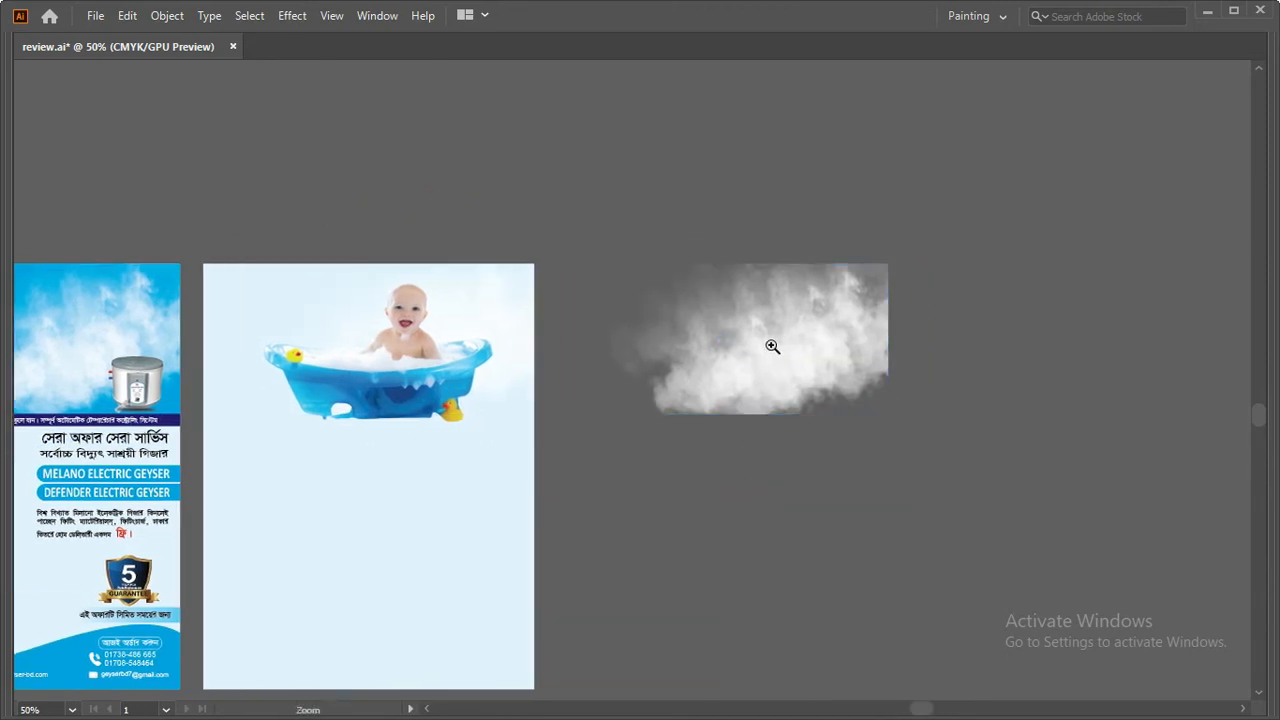
left_click(772, 346)
left_click(761, 340, "ctrl+alt")
left_click_drag(643, 406, 790, 347)
left_click_drag(732, 369, 785, 388)
left_click(885, 558)
left_click(370, 377)
key("ctrl+d")
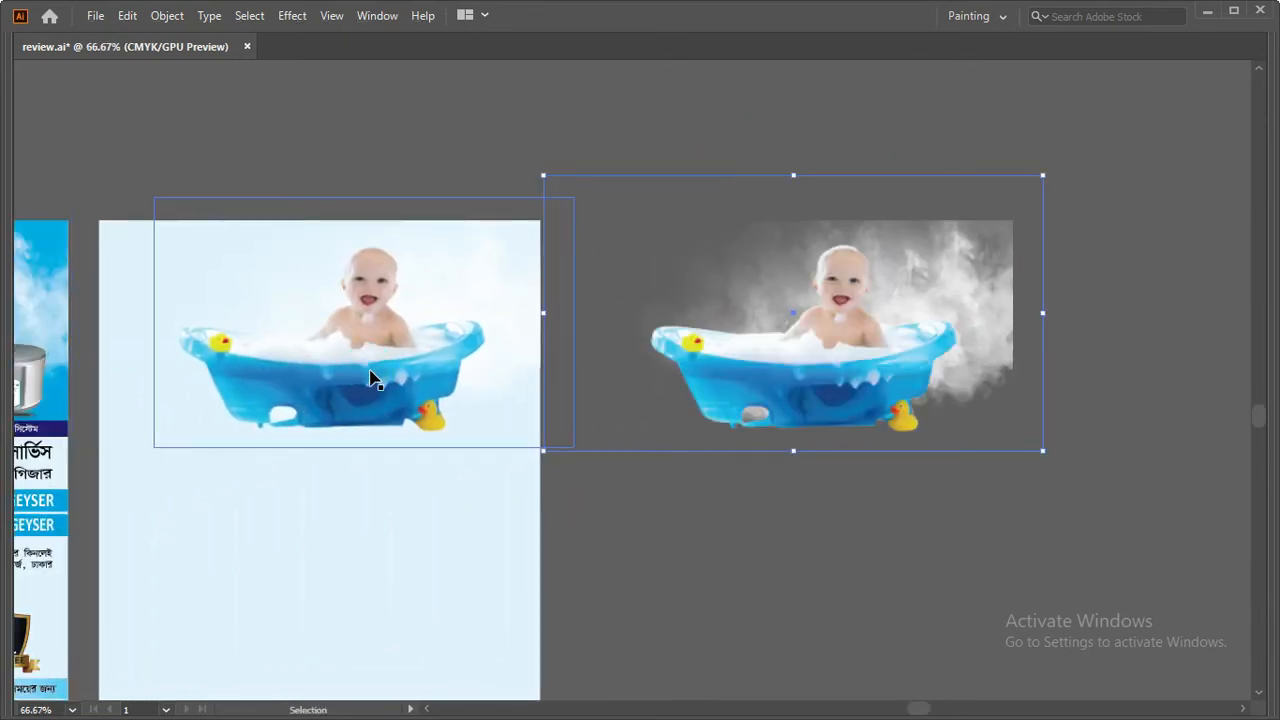
Step: Examine up close how the smoke blends behind the baby and bathtub in the extra duplicates
left_click(766, 600)
key("a")
key("ctrl+t")
key("ctrl+t")
key("ctrl+y")
key("ctrl+y")
key("ctrl+space")
left_click(818, 318, "ctrl")
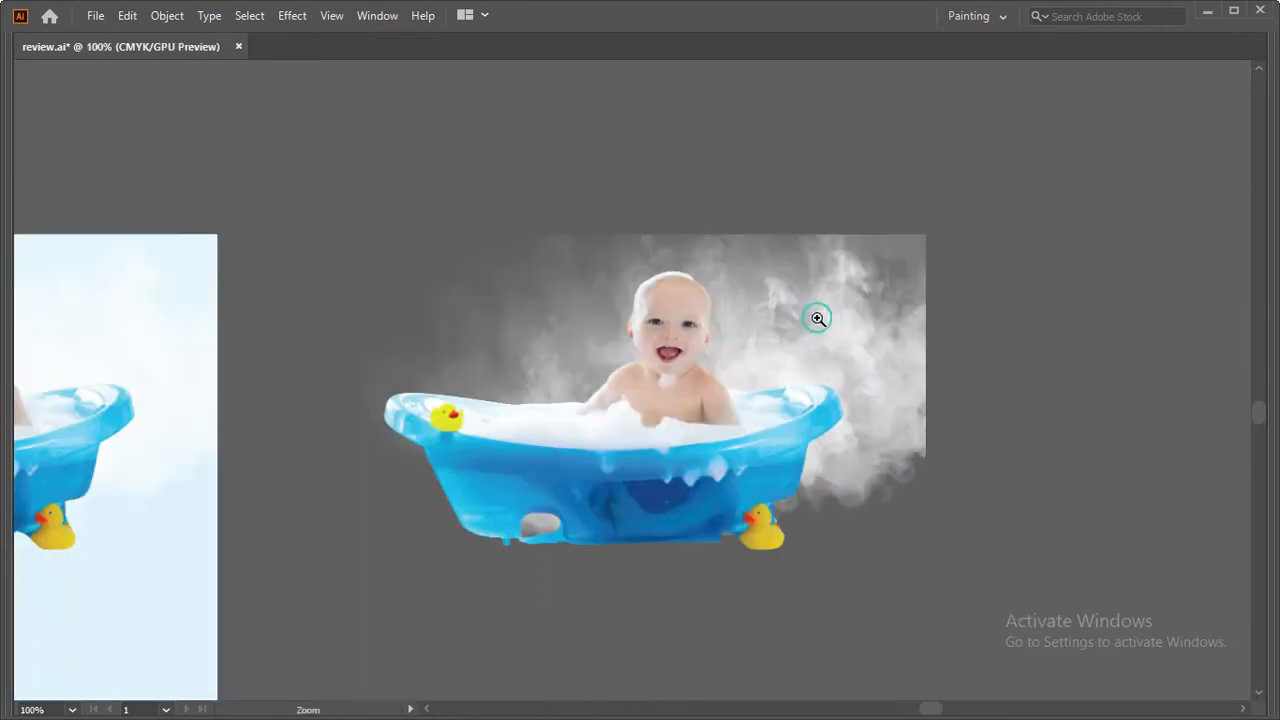
left_click_drag(751, 386, 774, 337)
left_click(774, 337, "ctrl")
left_click_drag(686, 394, 851, 366)
left_click_drag(680, 409, 712, 429)
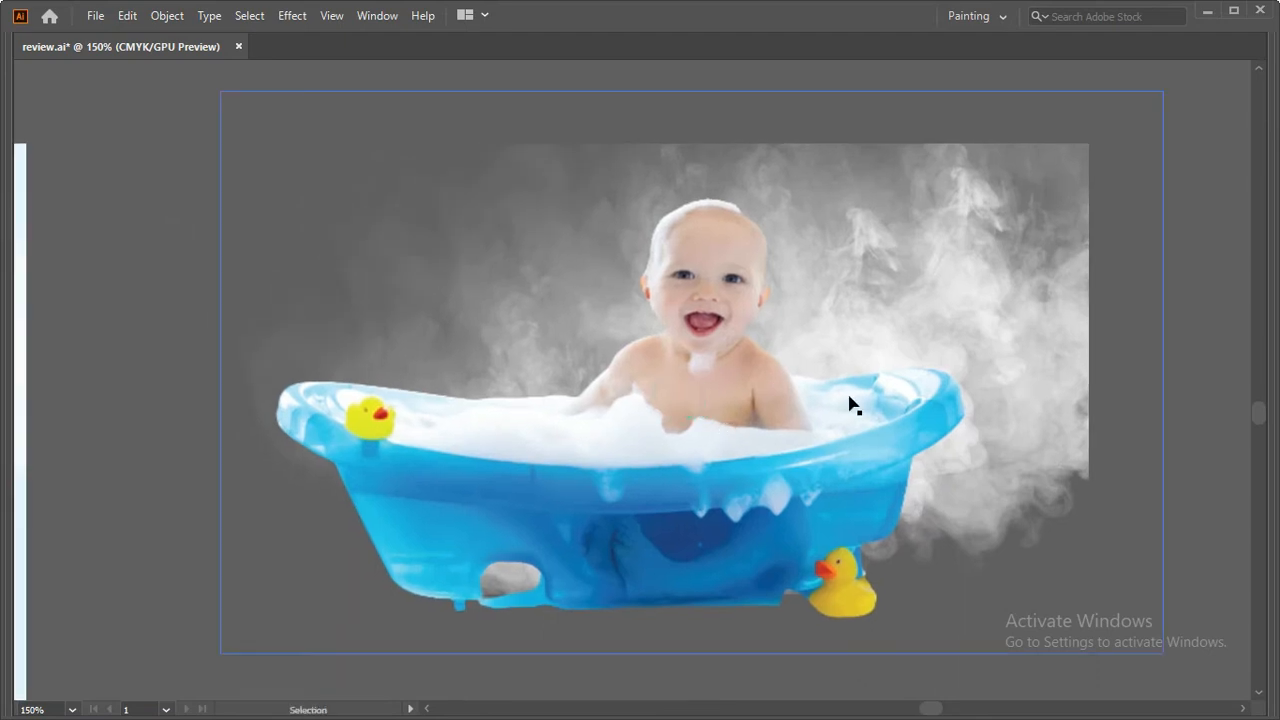
left_click_drag(779, 458, 707, 368)
left_click(732, 378, "ctrl+alt")
Step: Move the extra bathtub and smoke images apart to show them separately, and undo the moves
left_click_drag(680, 497, 606, 603)
left_click(503, 474)
left_click_drag(467, 496, 955, 498)
left_click_drag(430, 440, 405, 297)
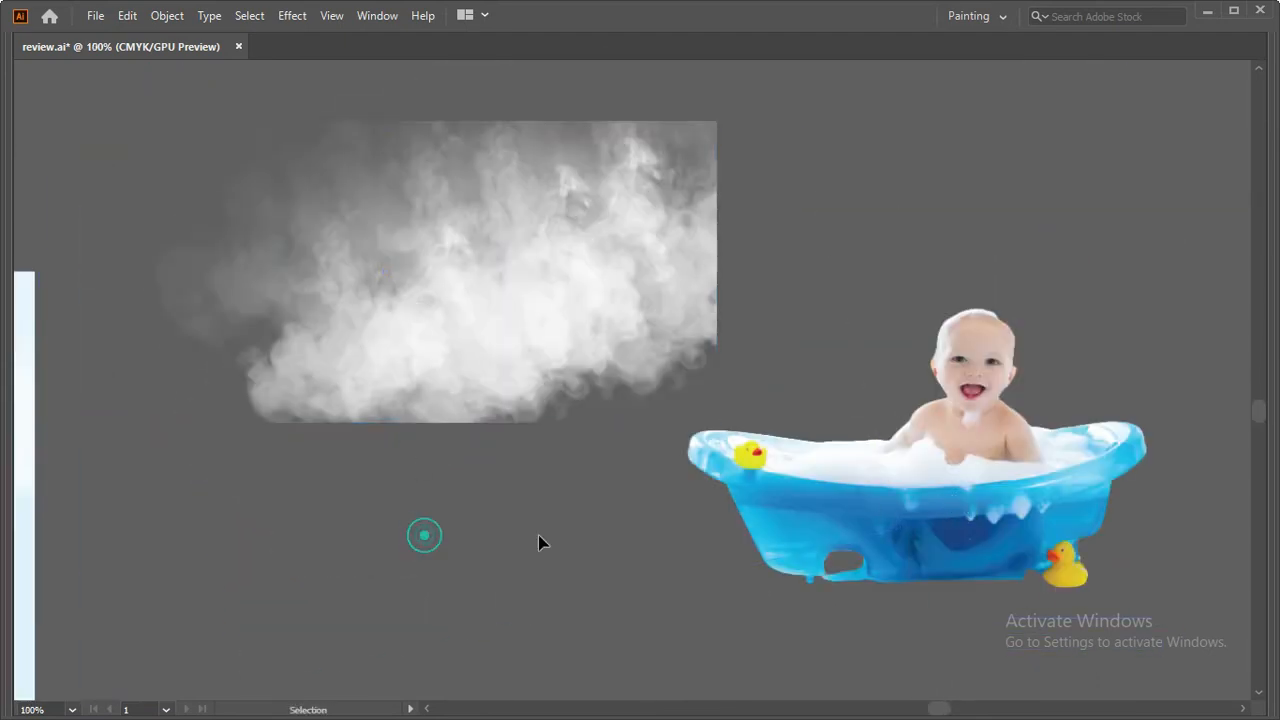
key("ctrl+z")
key("ctrl+z")
Step: Delete the extra bathtub image lying over the smoke on the empty canvas
left_click(1060, 390)
left_click(564, 432, "ctrl+alt")
left_click_drag(567, 459, 673, 443)
left_click(691, 443)
key("Delete")
Step: Inspect the extra smoke image at closer zoom and delete it
left_click_drag(637, 346, 1040, 538)
left_click_drag(980, 480, 787, 523)
left_click_drag(917, 494, 764, 622)
left_click_drag(705, 591, 753, 447)
left_click_drag(691, 475, 749, 369)
left_click(735, 409, "alt")
key("v")
left_click(690, 400)
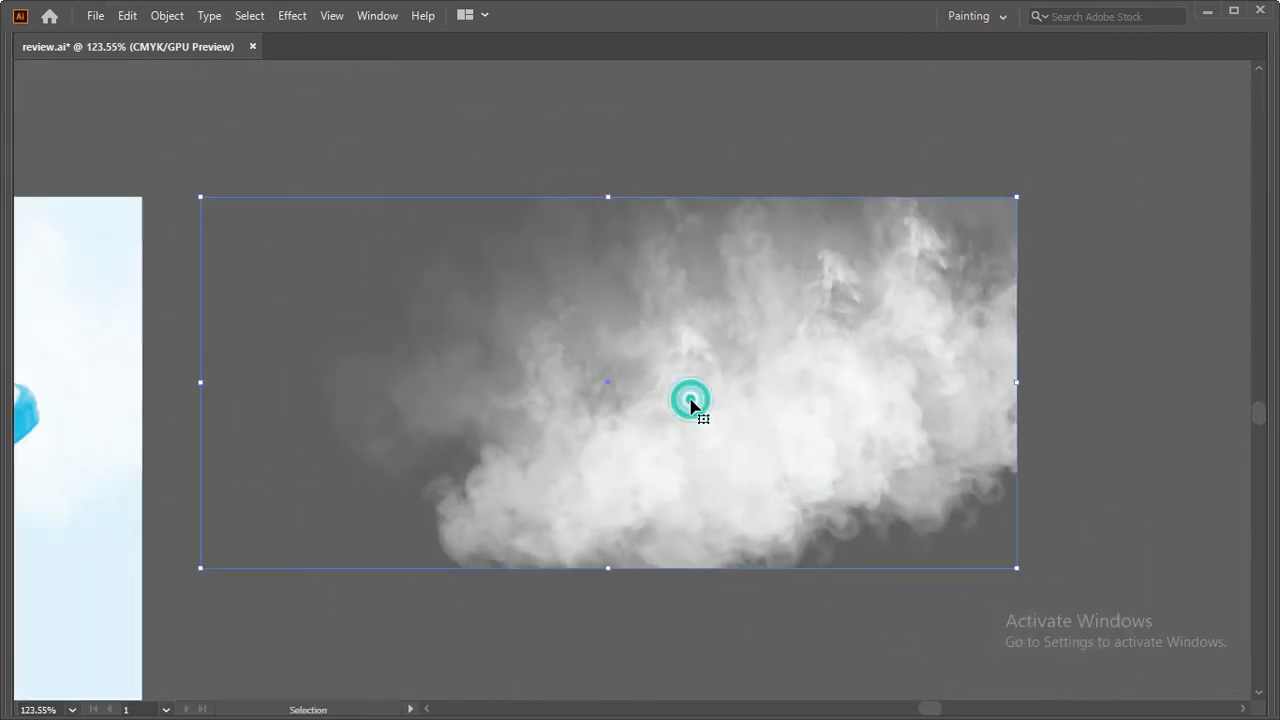
key("Delete")
Step: Bring the bathtub image back on the original flyer and copy the water heater onto the background copy
left_click(386, 366, "alt")
left_click(386, 366, "alt")
left_click_drag(331, 389, 614, 320)
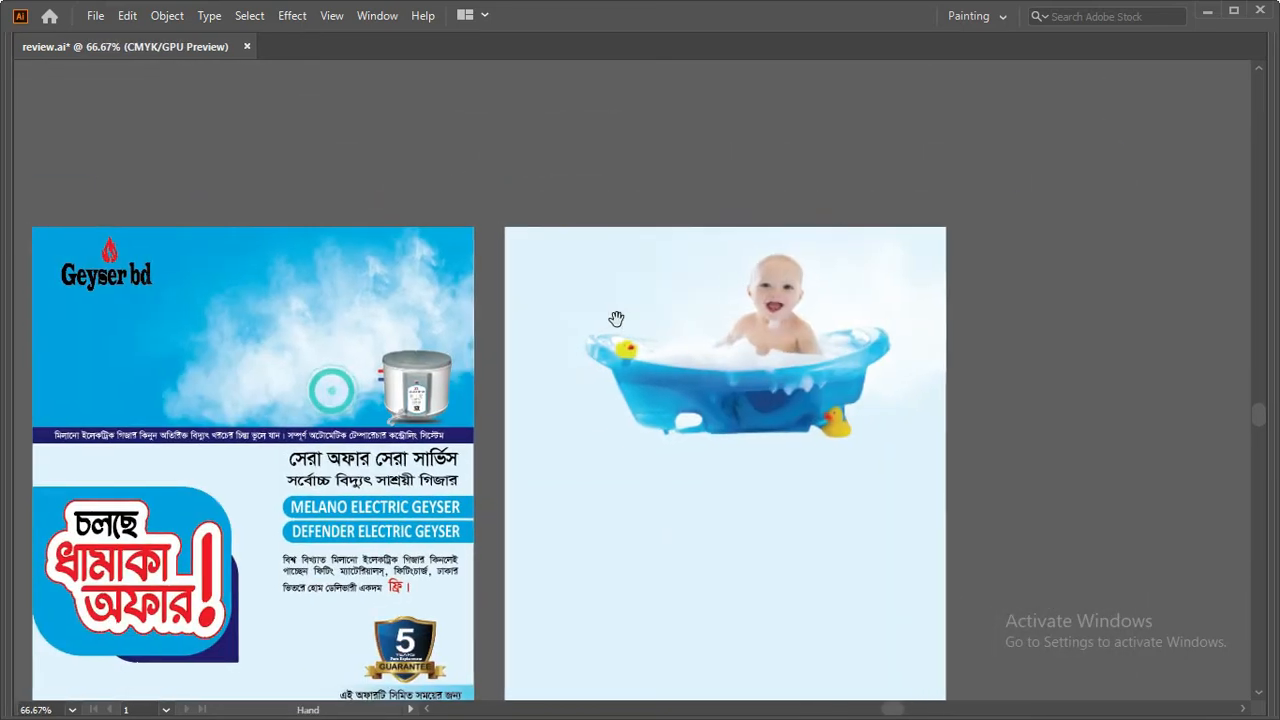
left_click_drag(497, 373, 606, 360)
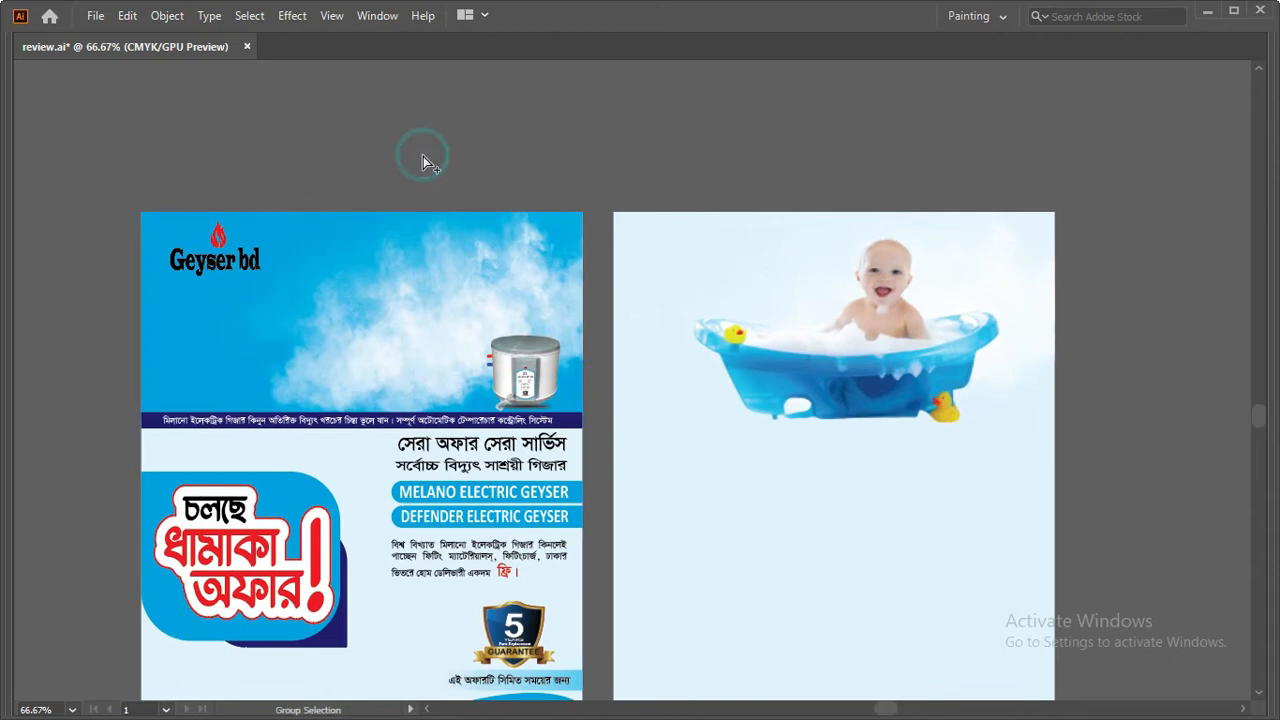
left_click(495, 118)
left_click(540, 376)
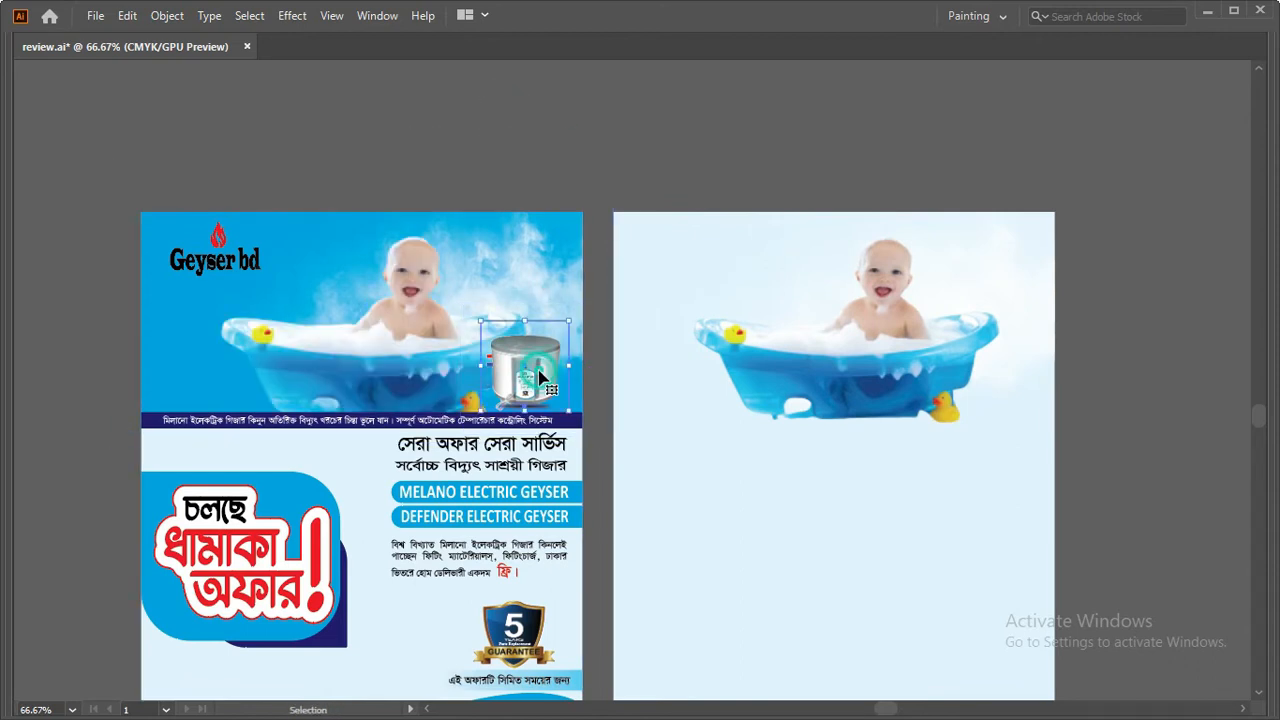
key("ctrl+c")
key("ctrl+alt+shift+v")
left_click_drag(666, 191, 1070, 441)
left_click_drag(986, 382, 1170, 520)
Step: Duplicate the Geyser bd logo from the original flyer onto the matching corner of the background copy
left_click_drag(715, 389, 597, 351)
left_click_drag(450, 340, 720, 371)
left_click(671, 391, "ctrl+alt")
left_click(671, 391, "ctrl+alt")
left_click_drag(475, 378, 746, 449)
key("v")
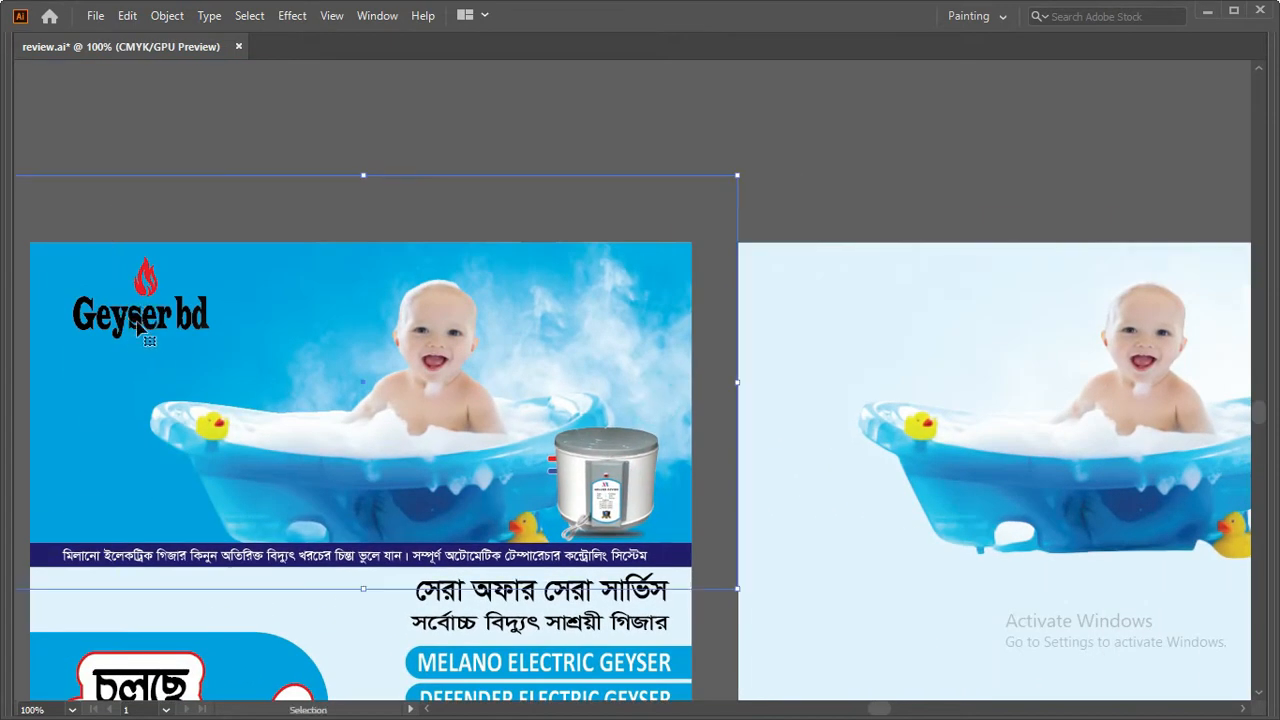
left_click_drag(101, 320, 84, 318)
key("ctrl+d")
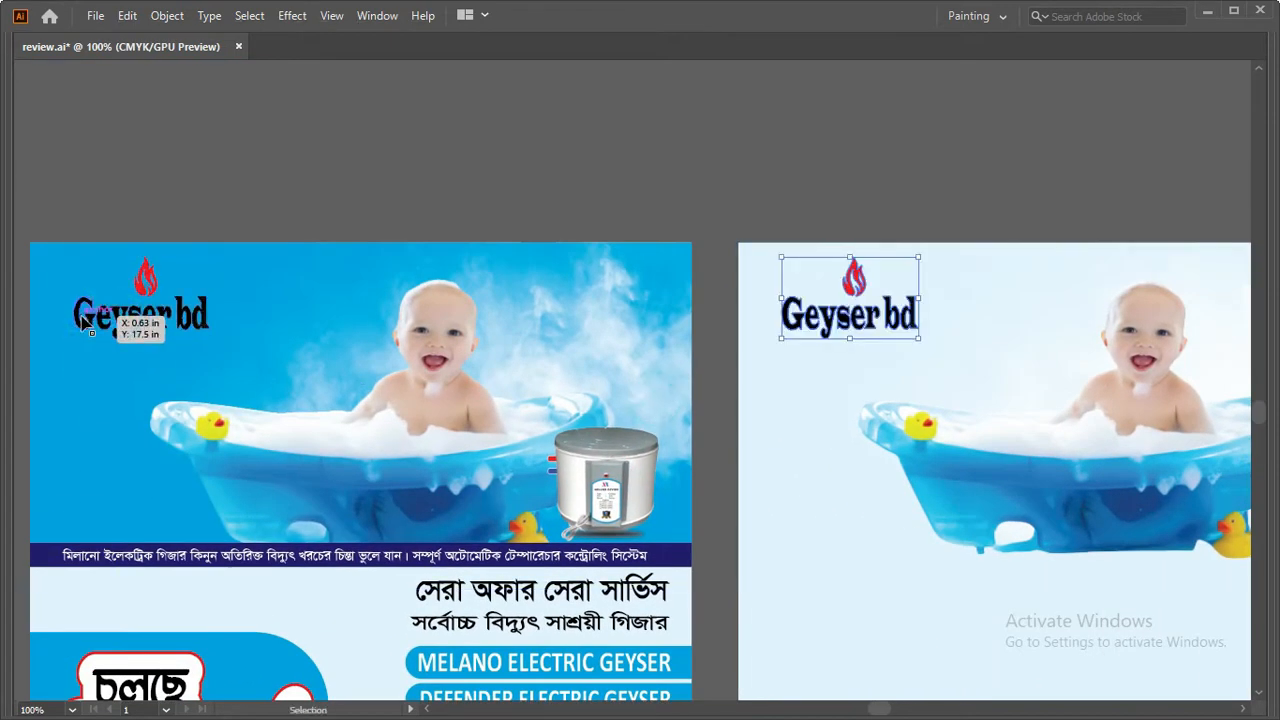
Step: Duplicate the Geyser bd logo once more onto the empty canvas beside the background copy and select it
key("ctrl+d")
key("alt+space")
left_click(549, 332, "ctrl+alt")
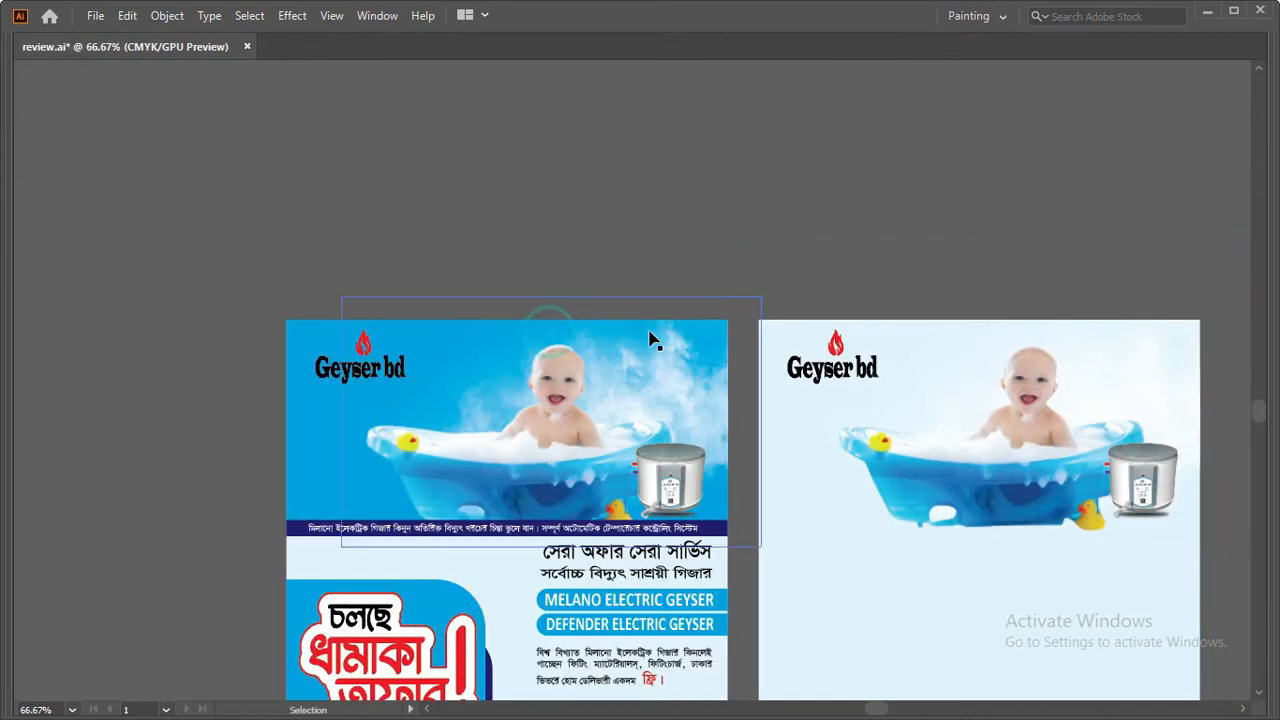
left_click(851, 391, "ctrl+alt")
left_click_drag(876, 411, 448, 397)
left_click(646, 399)
left_click_drag(523, 351, 809, 459)
left_click_drag(630, 354, 748, 440)
left_click(657, 360)
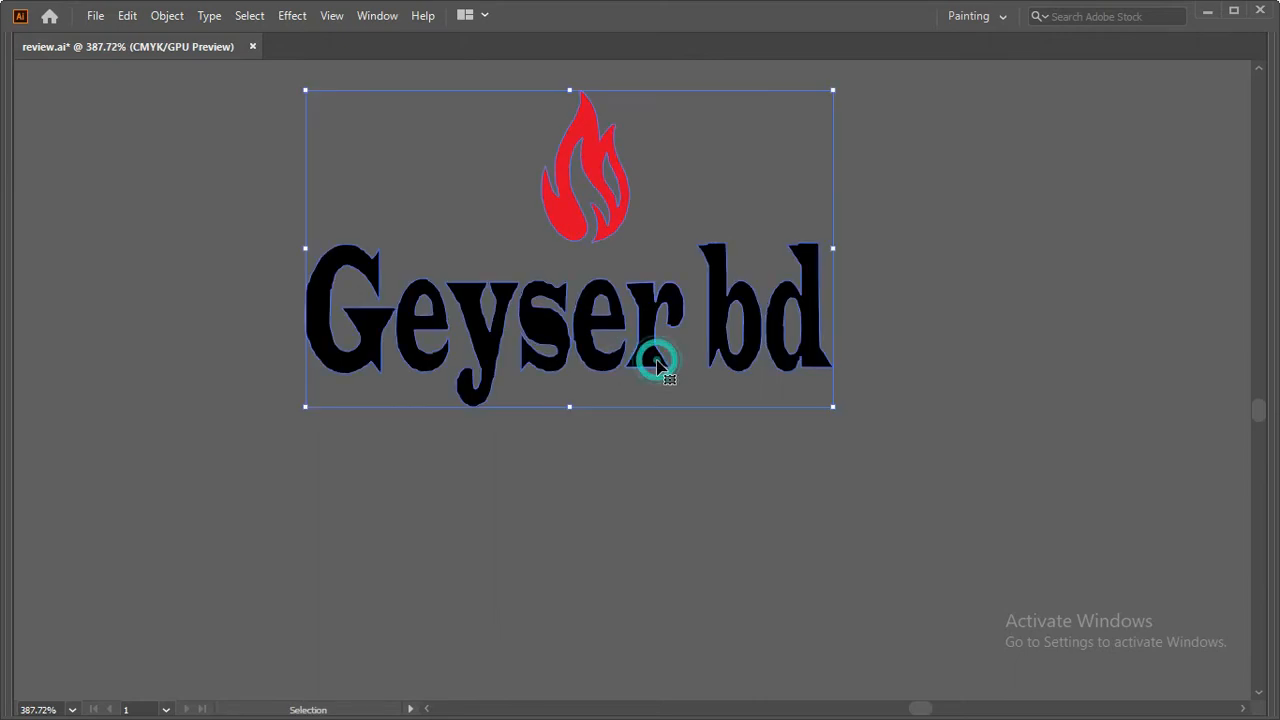
left_click(667, 440)
Step: Ungroup the spare Geyser bd logo so the flame and the lettering can be handled separately
right_click(643, 326)
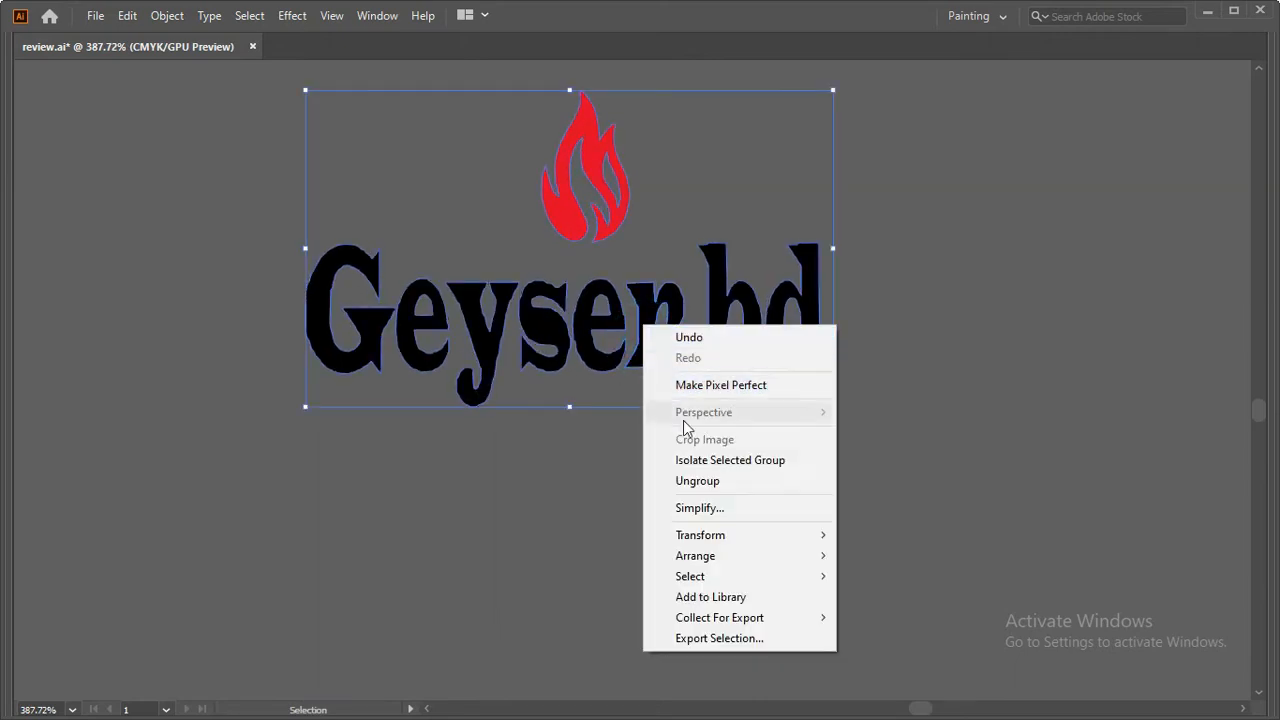
left_click(692, 481)
left_click(903, 471)
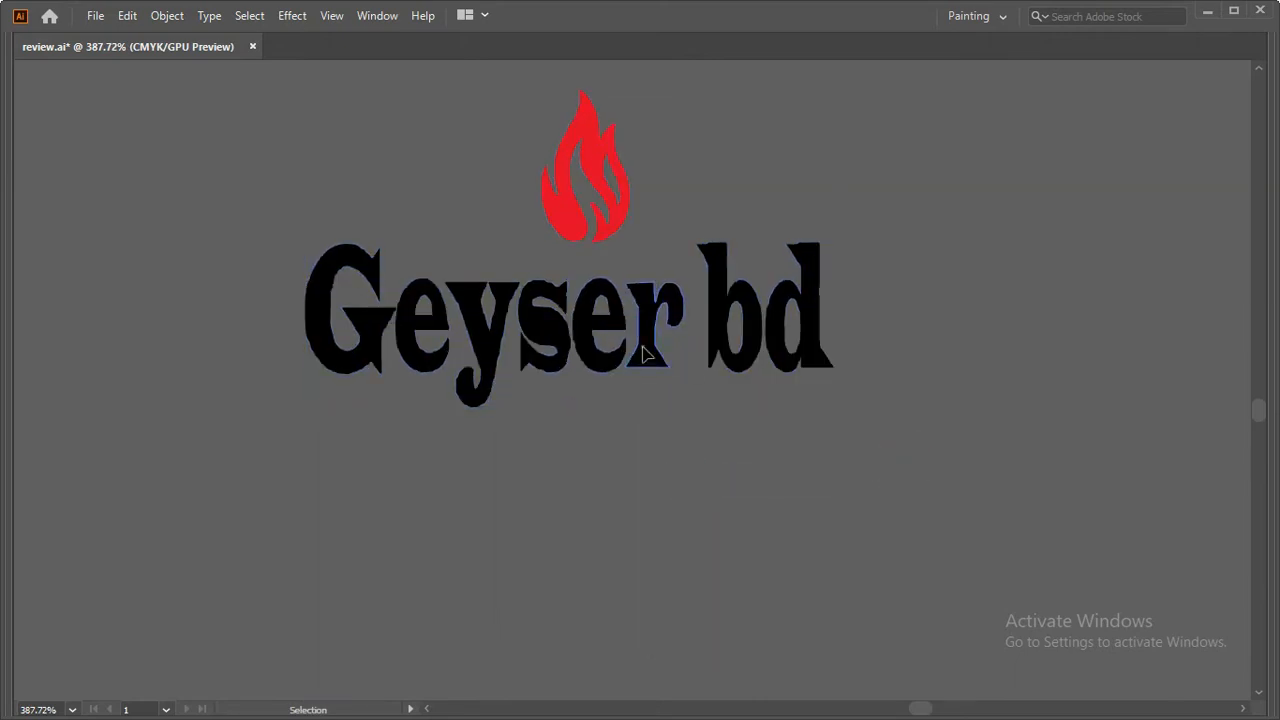
left_click(645, 354)
right_click(643, 346)
left_click(676, 504)
left_click(682, 401)
Step: Delete the spare logo's black lettering, and inspect and delete its red flame
left_click(647, 350)
left_click_drag(524, 382, 290, 387)
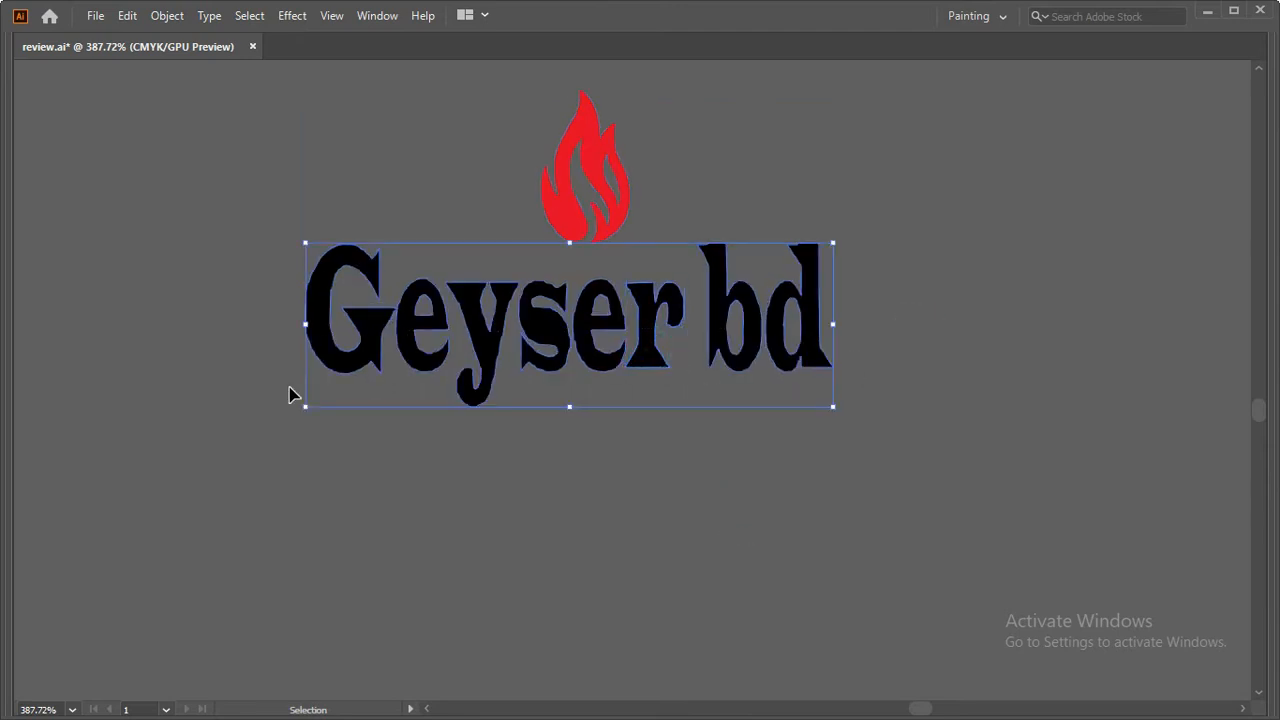
key("Delete")
left_click_drag(589, 172, 545, 342)
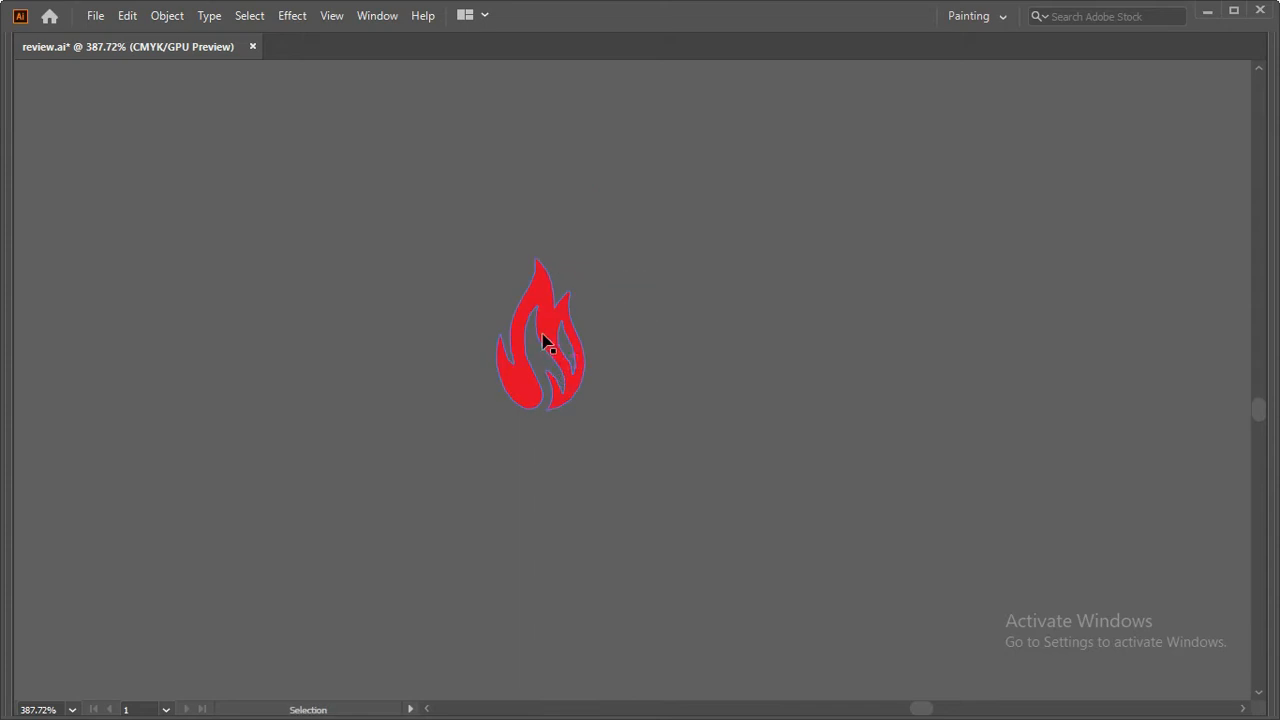
left_click(738, 329)
key("ctrl+space")
left_click_drag(491, 263, 749, 481)
left_click(534, 317)
key("Delete")
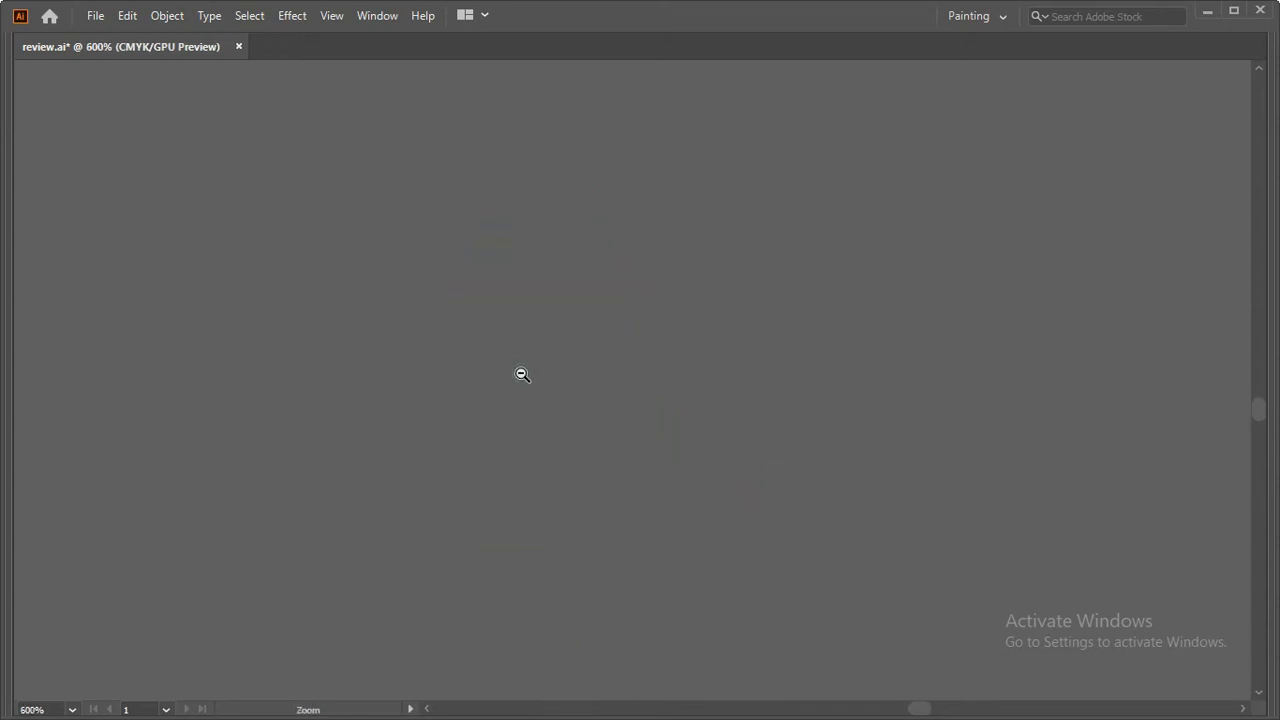
Step: Copy the blue rectangle behind the bathtub from the original flyer onto the background copy
left_click(521, 374, "ctrl+alt")
left_click(521, 374, "ctrl+alt")
left_click(521, 374, "ctrl+alt")
left_click_drag(406, 414, 583, 400)
left_click(393, 399, "ctrl+alt")
left_click(393, 399, "ctrl+alt")
left_click(395, 399, "ctrl+alt")
left_click_drag(366, 433, 489, 432)
left_click_drag(447, 425, 441, 405)
left_click(580, 434, "ctrl+alt")
left_click_drag(587, 474, 435, 536)
left_click(527, 388, "ctrl")
left_click(157, 172)
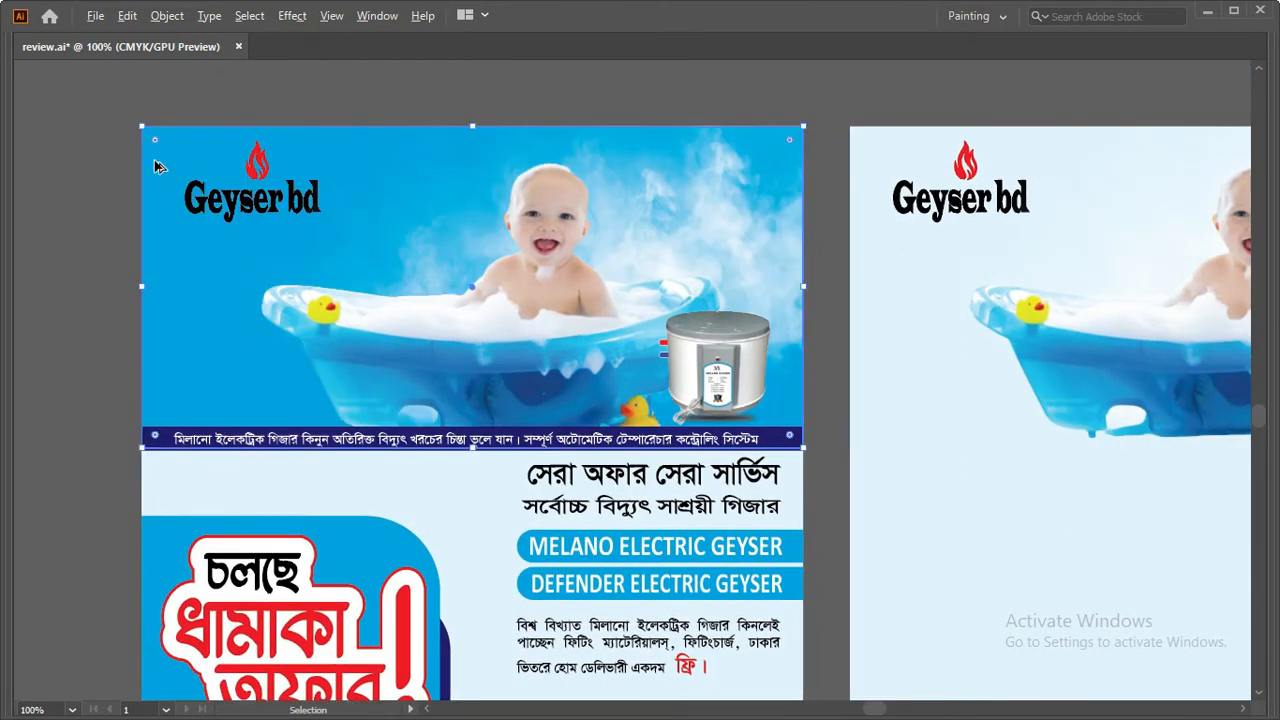
key("ctrl+d")
Step: Duplicate the blue rectangle onto the empty canvas and examine its CMYK fill values
left_click(906, 360, "ctrl+alt")
left_click(903, 361, "ctrl+alt")
left_click_drag(865, 376, 822, 335)
key("ctrl+d")
left_click(825, 346, "ctrl")
left_click(824, 345, "ctrl")
left_click(617, 351)
key("Tab")
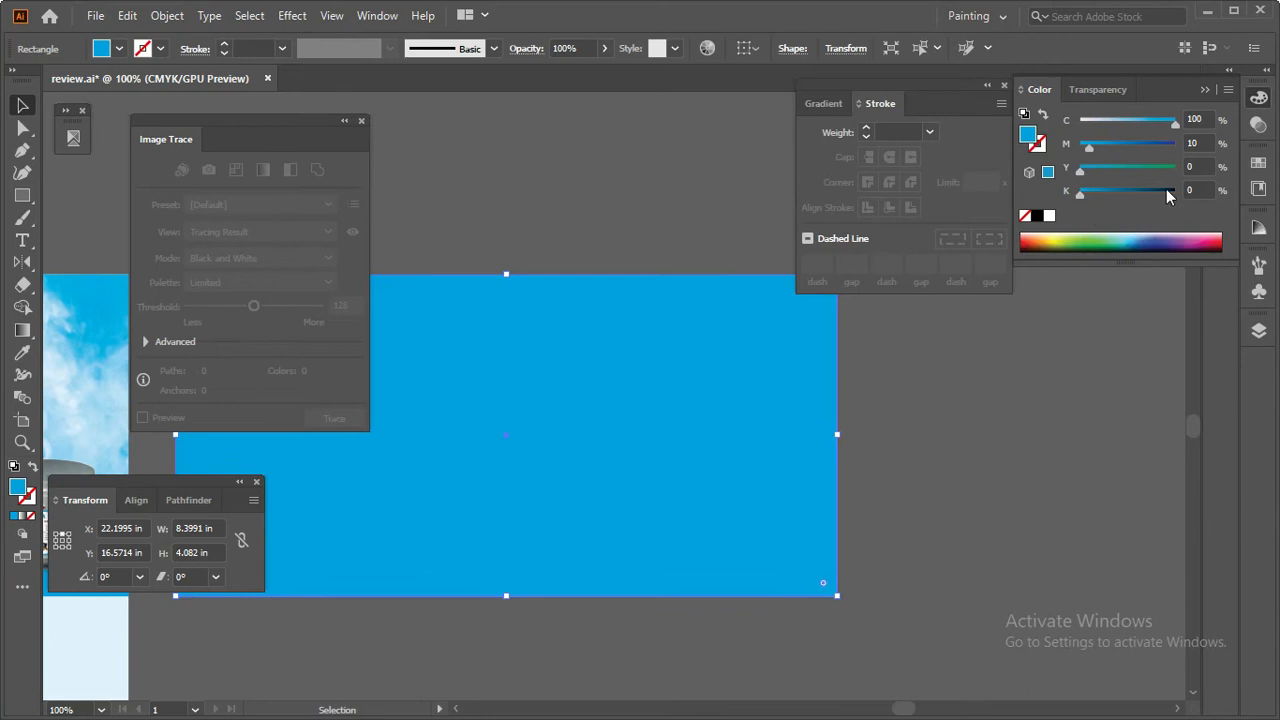
mouse_move(1177, 124)
left_mouse_down()
mouse_move(1066, 148)
mouse_move(1192, 125)
left_mouse_up()
key("Tab")
Step: Delete the extra blue rectangle from the empty canvas
left_click(743, 325, "ctrl+alt")
left_click(743, 325, "ctrl+alt")
left_click_drag(783, 397, 910, 372)
left_click(534, 467)
key("Delete")
Step: Copy the navy strip below the bathtub from the original flyer onto the background copy
left_click_drag(497, 422, 863, 330)
left_click_drag(415, 444, 592, 437)
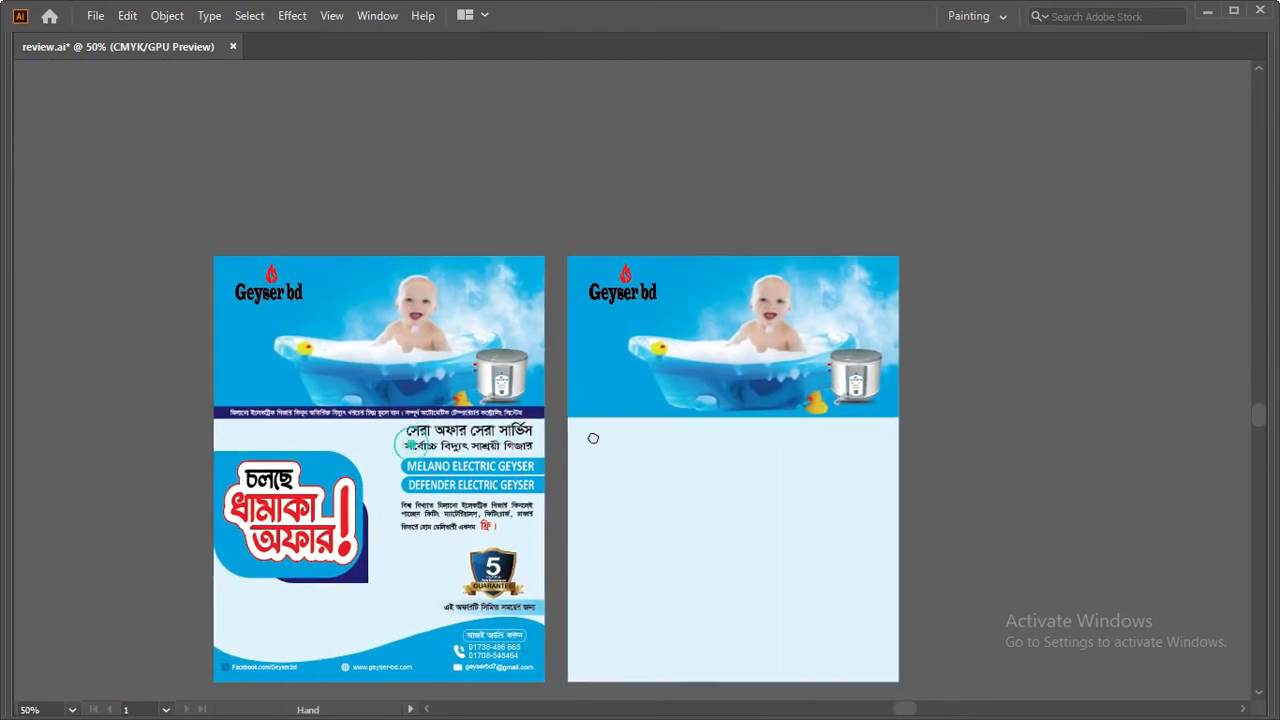
left_click(447, 415, "ctrl")
left_click(331, 372)
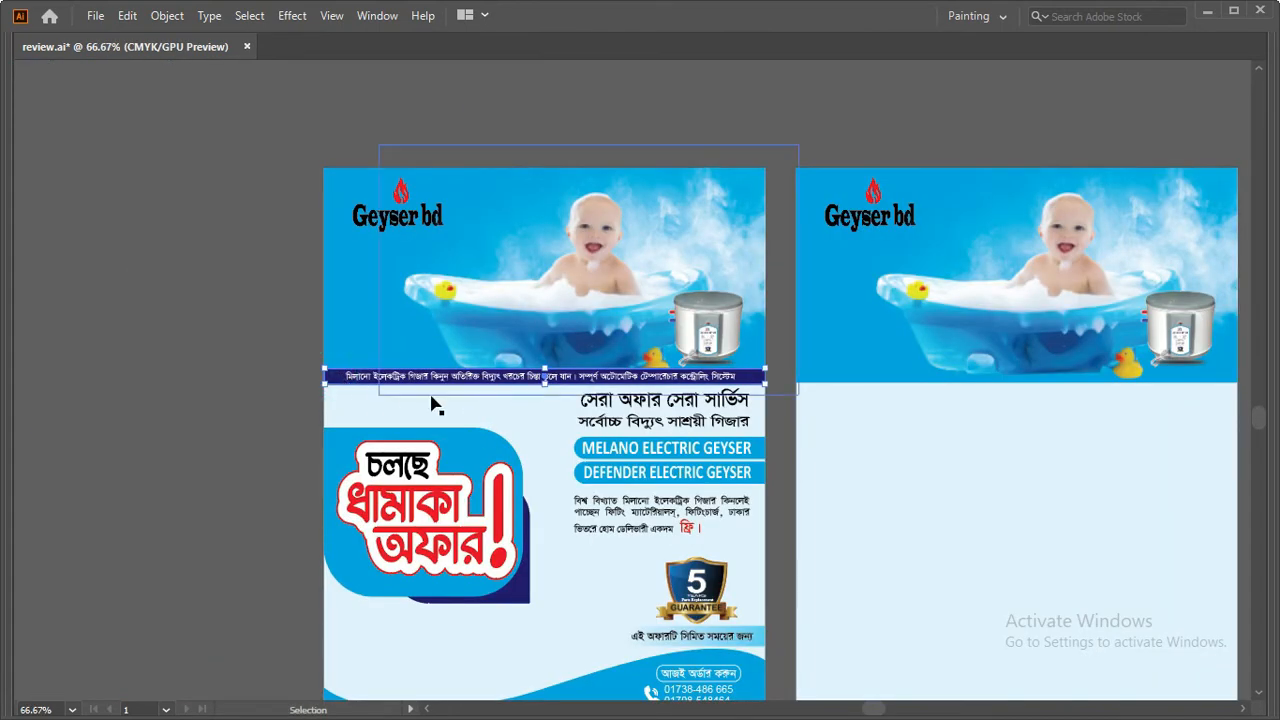
key("ctrl+shift+v")
Step: Copy the white Bengali tagline from the original flyer onto the navy strip of the background copy
left_click_drag(937, 380, 834, 419)
left_click_drag(514, 418, 798, 419)
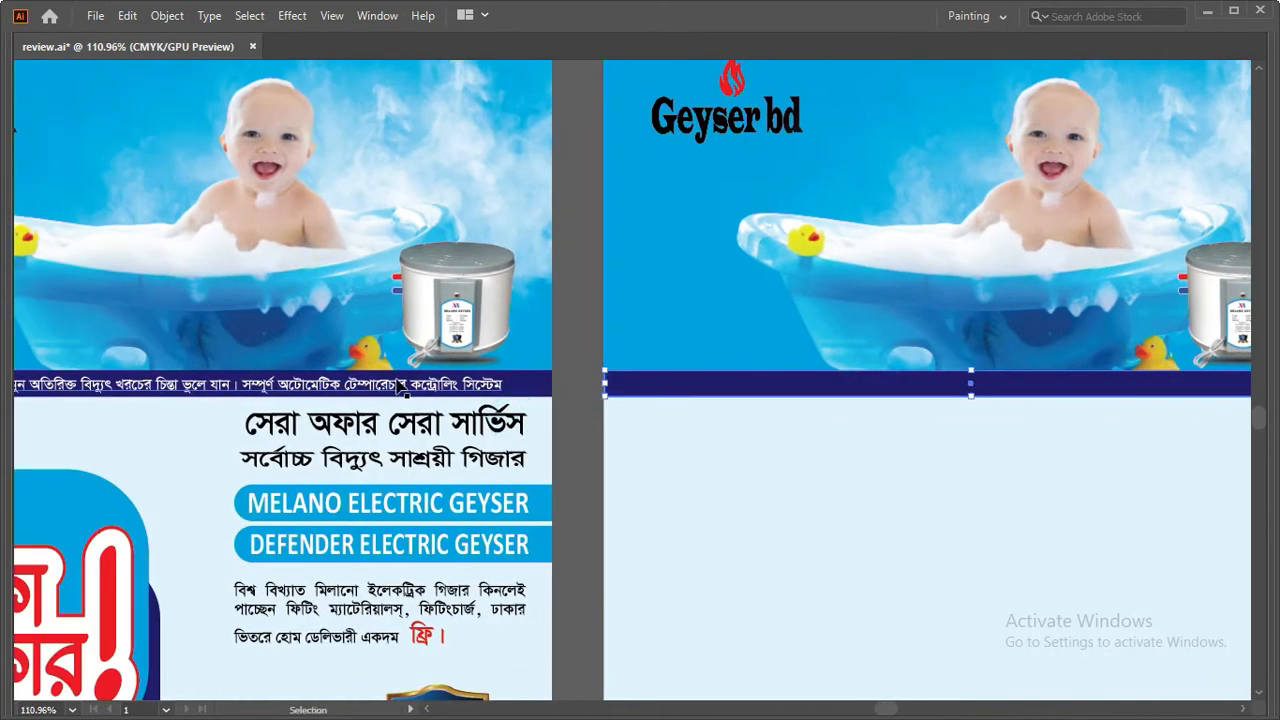
left_click(398, 384)
key("Left")
key("Left")
key("Left")
key("Left")
key("Left")
key("Left")
key("Left")
key("Left")
key("Left")
key("Left")
key("Left")
key("Left")
key("Left")
key("Left")
key("Left")
key("Left")
key("Left")
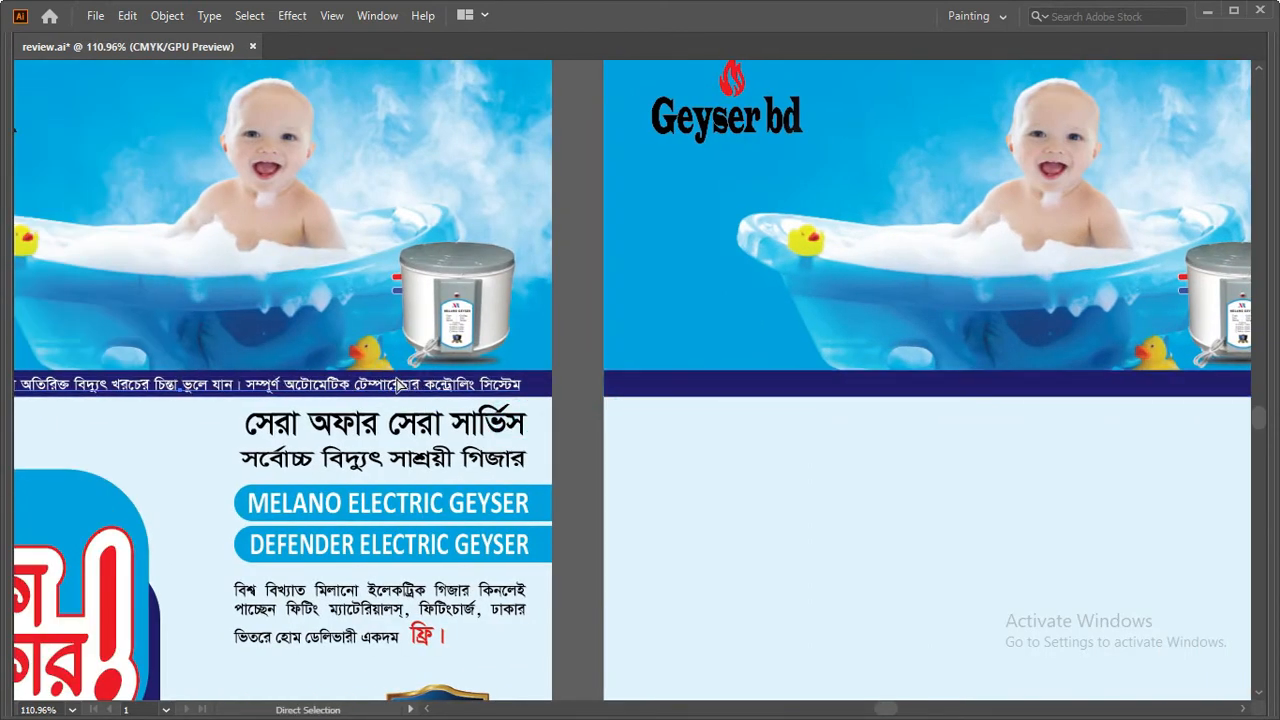
key("ctrl+c")
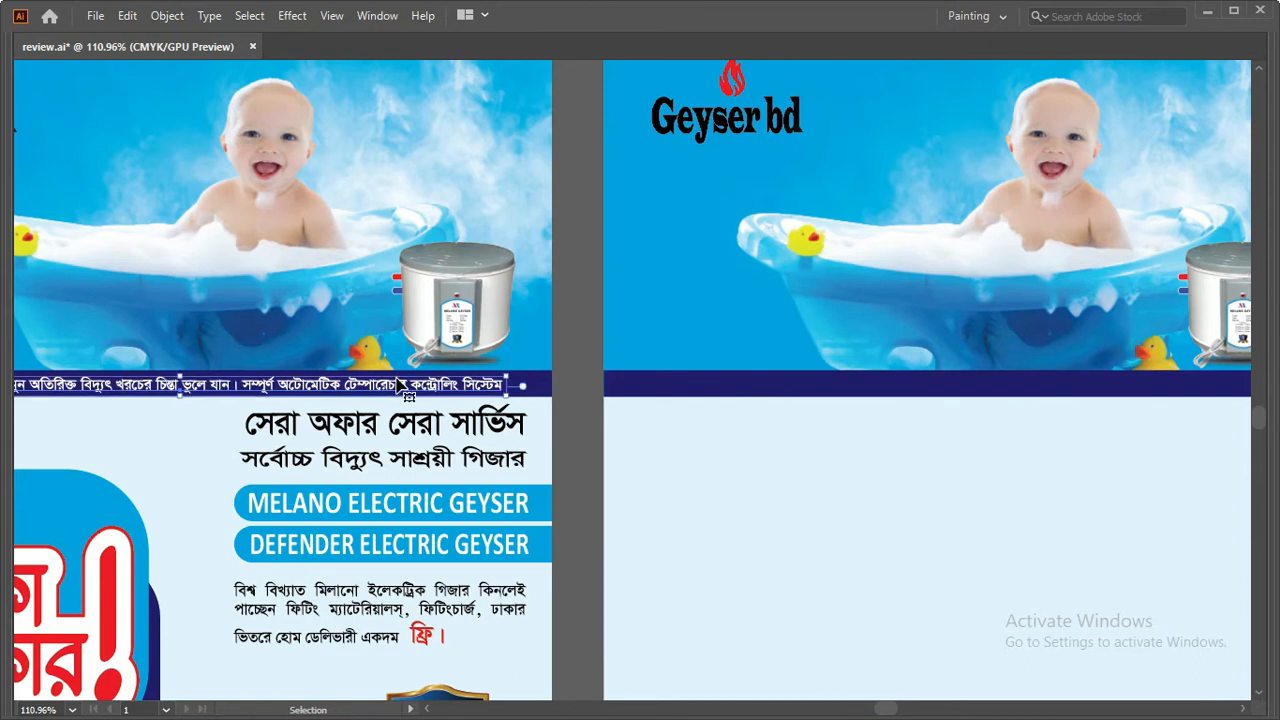
key("ctrl+shift+v")
left_click_drag(832, 459, 514, 423)
left_click(1086, 417)
Step: Copy the Bengali offer badge with its blue and navy shapes from the original flyer to the matching place on the background copy
left_click_drag(304, 419, 731, 408)
left_click_drag(240, 400, 527, 275)
left_click(458, 346)
left_click(396, 418, "shift")
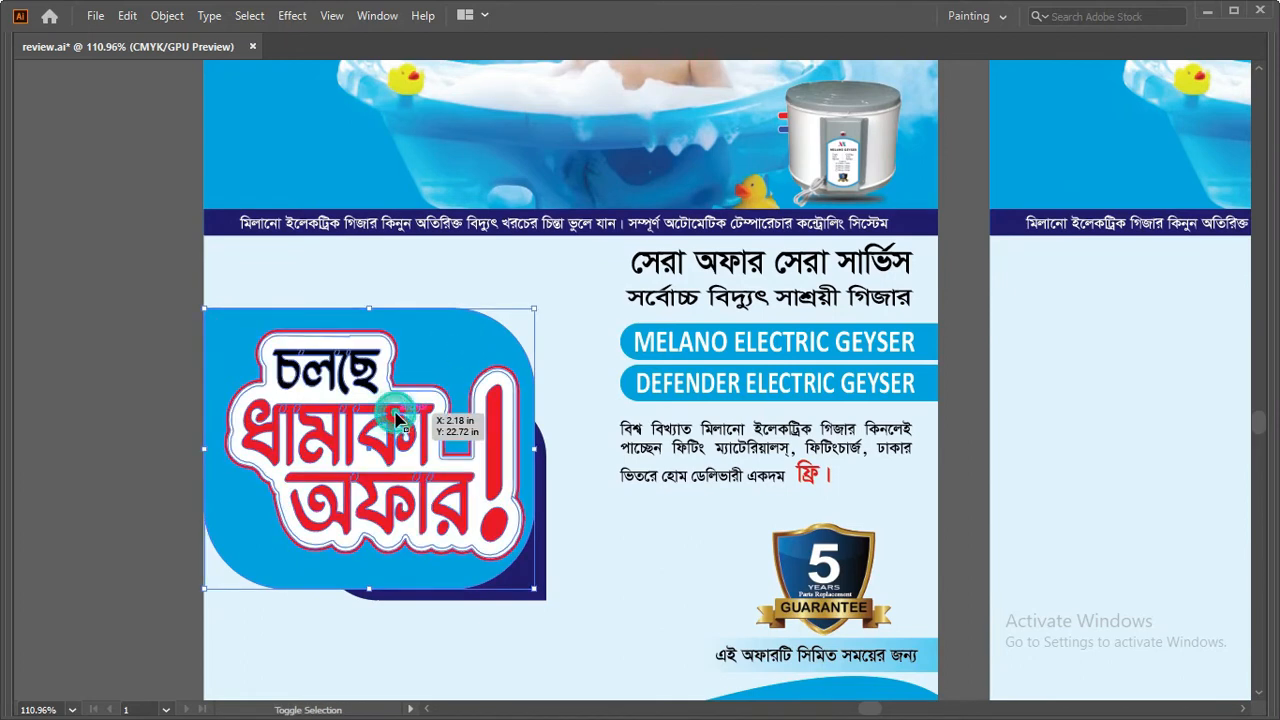
key("Delete")
key("a")
left_click(398, 450, "alt")
key("Delete")
key("ctrl+alt+shift+v")
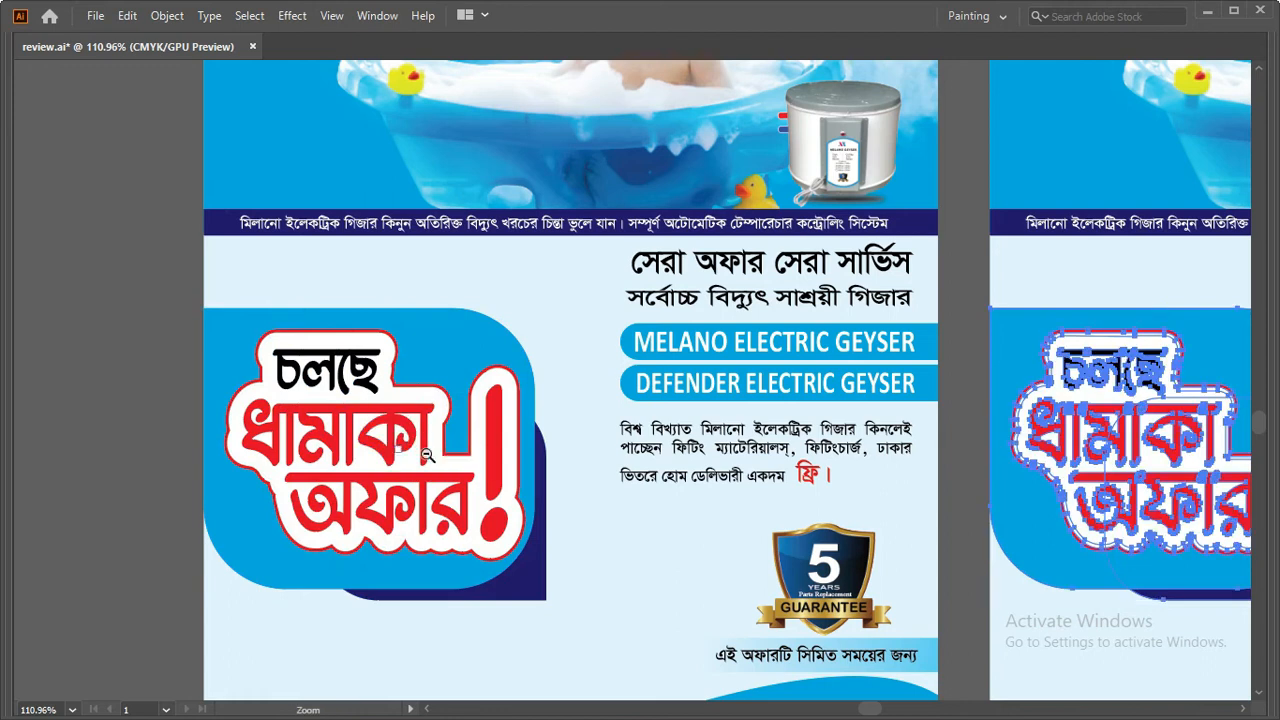
Step: Duplicate the offer badge once more onto the empty canvas beside the background copy
left_click(700, 446, "ctrl+alt")
left_click_drag(851, 441, 390, 443)
key("ctrl+d")
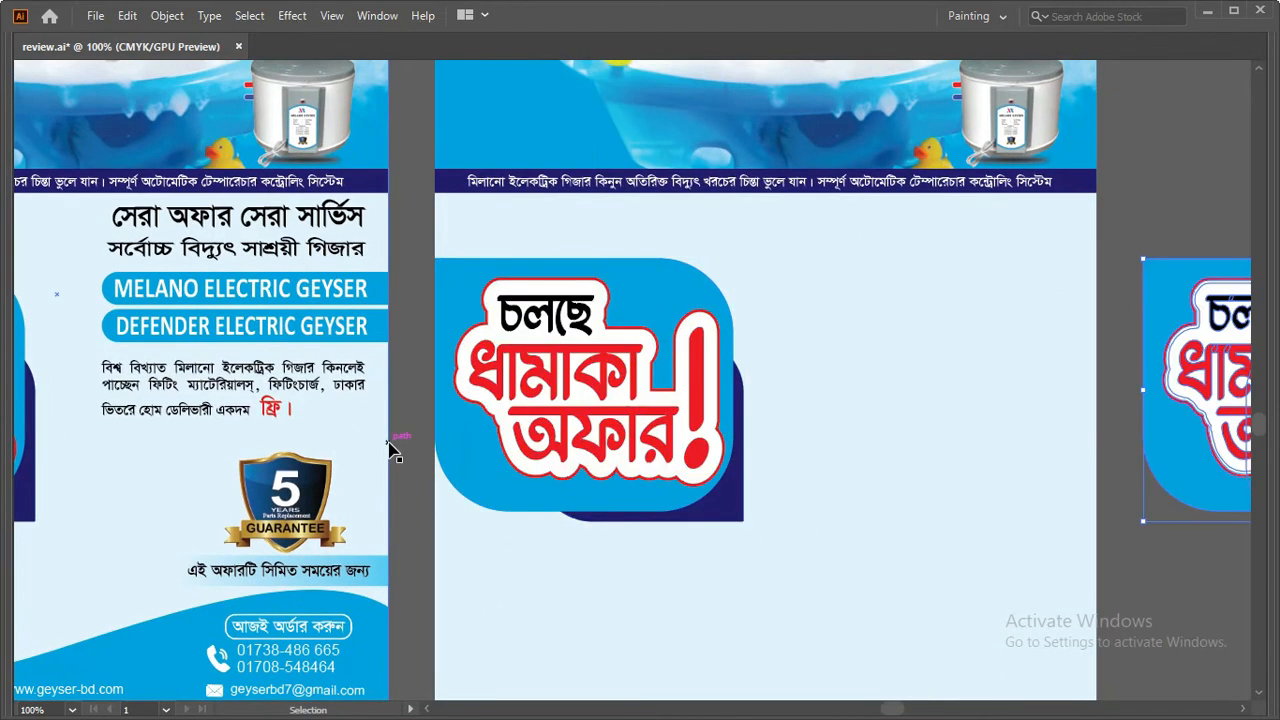
left_click(694, 449, "ctrl+alt")
left_click_drag(1070, 450, 691, 451)
left_click(791, 577)
Step: Ungroup the spare offer badge on the empty canvas
left_click(655, 343, "ctrl")
left_click(655, 343, "ctrl")
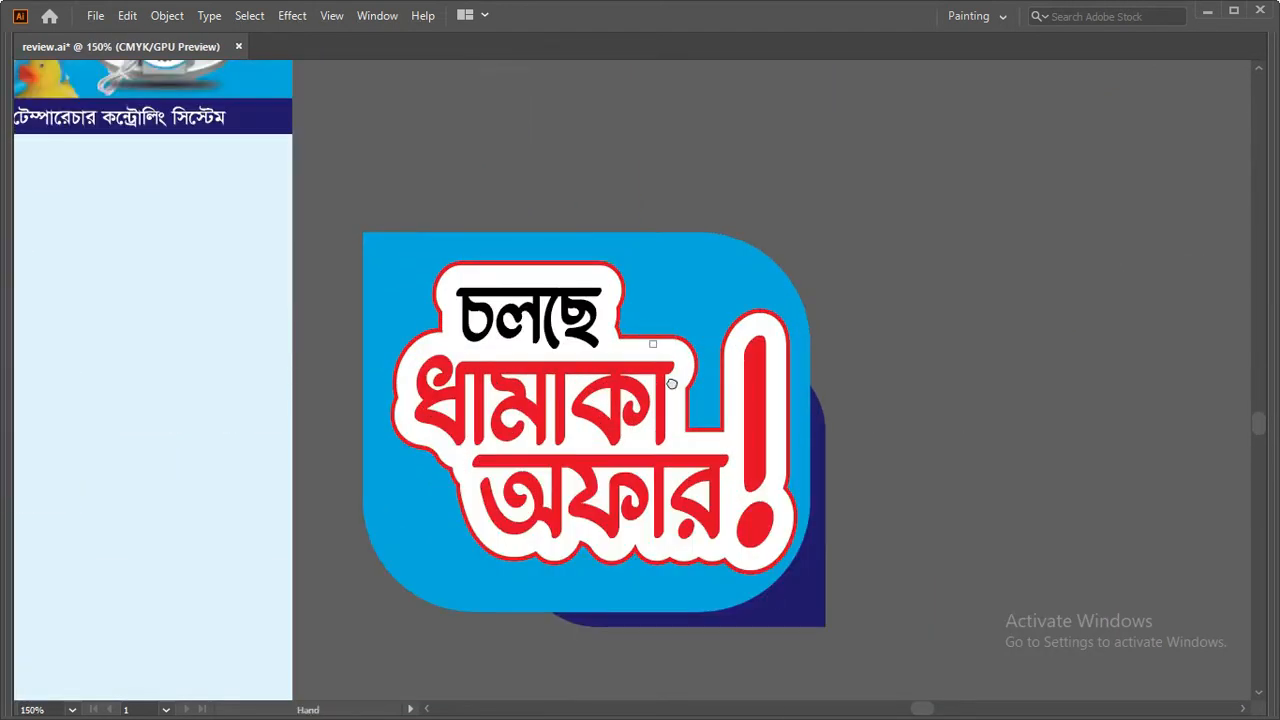
left_click_drag(671, 383, 611, 332)
left_click(552, 299)
right_click(552, 299)
left_click(609, 451)
left_click(837, 389)
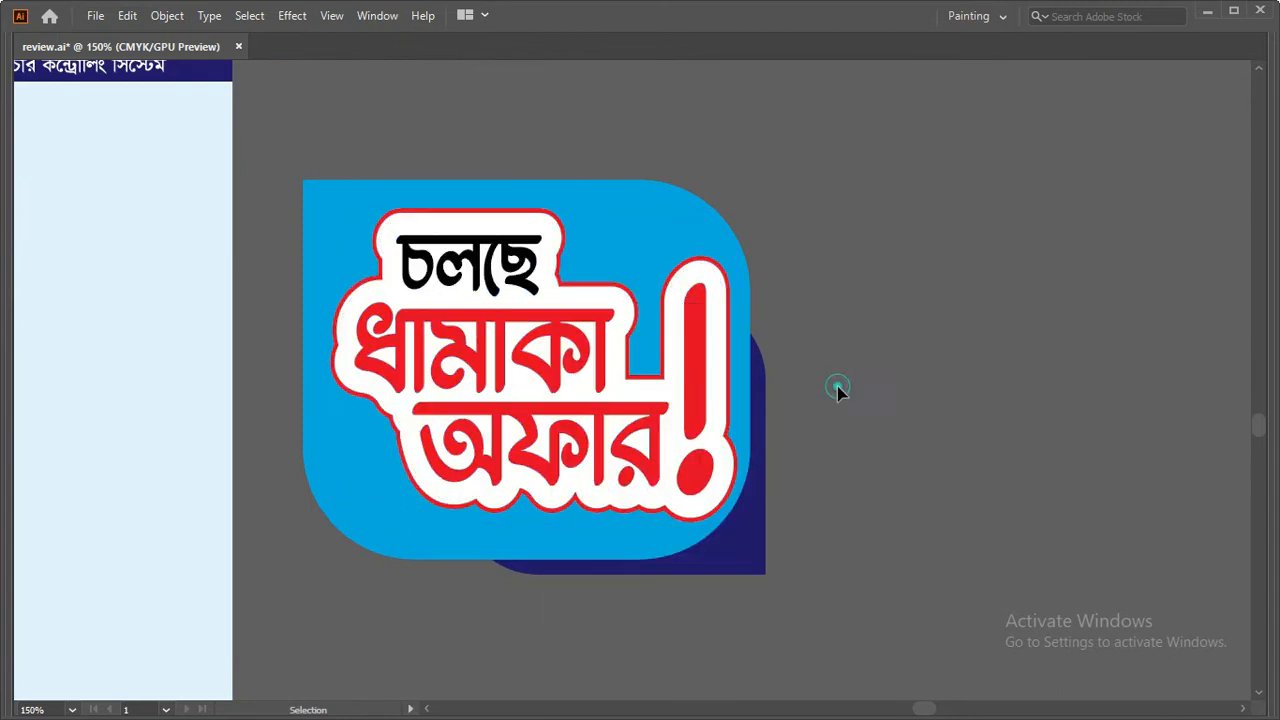
Step: Hide the spare badge's lettering and delete the blue and navy shapes beneath it
left_click(602, 335)
key("ctrl+x")
left_click(602, 335)
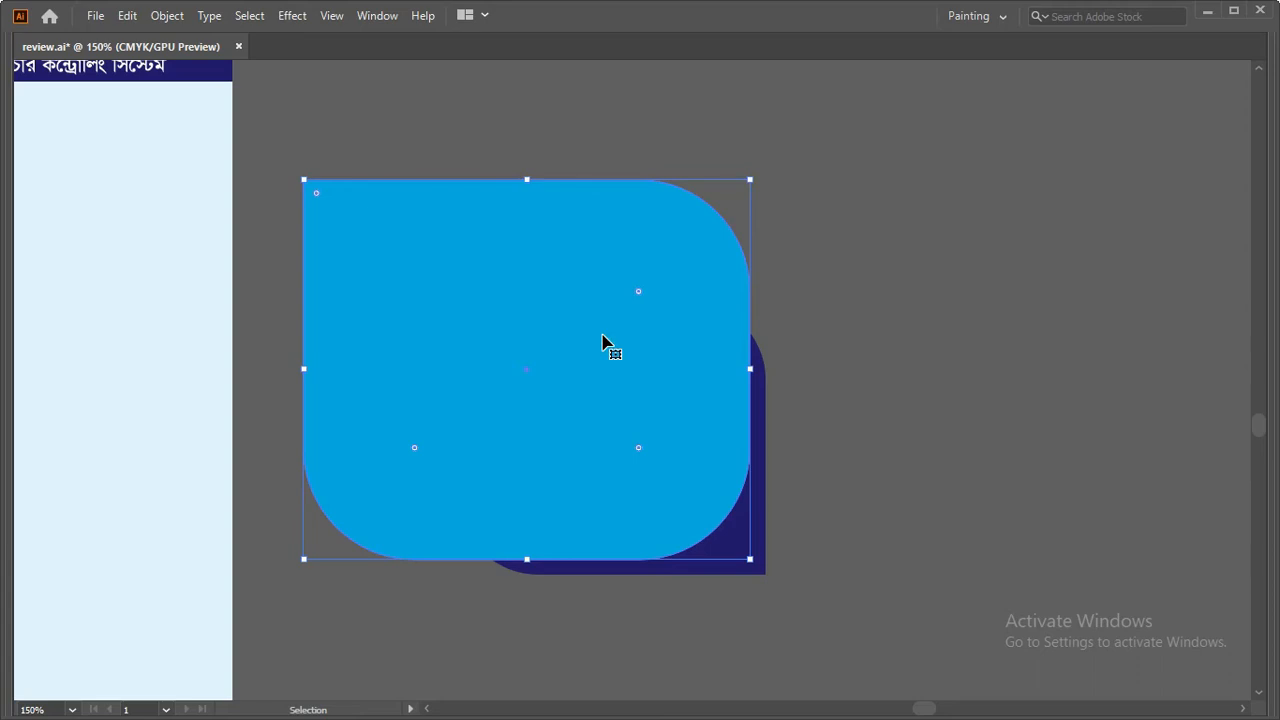
key("Delete")
left_click(618, 388)
key("Delete")
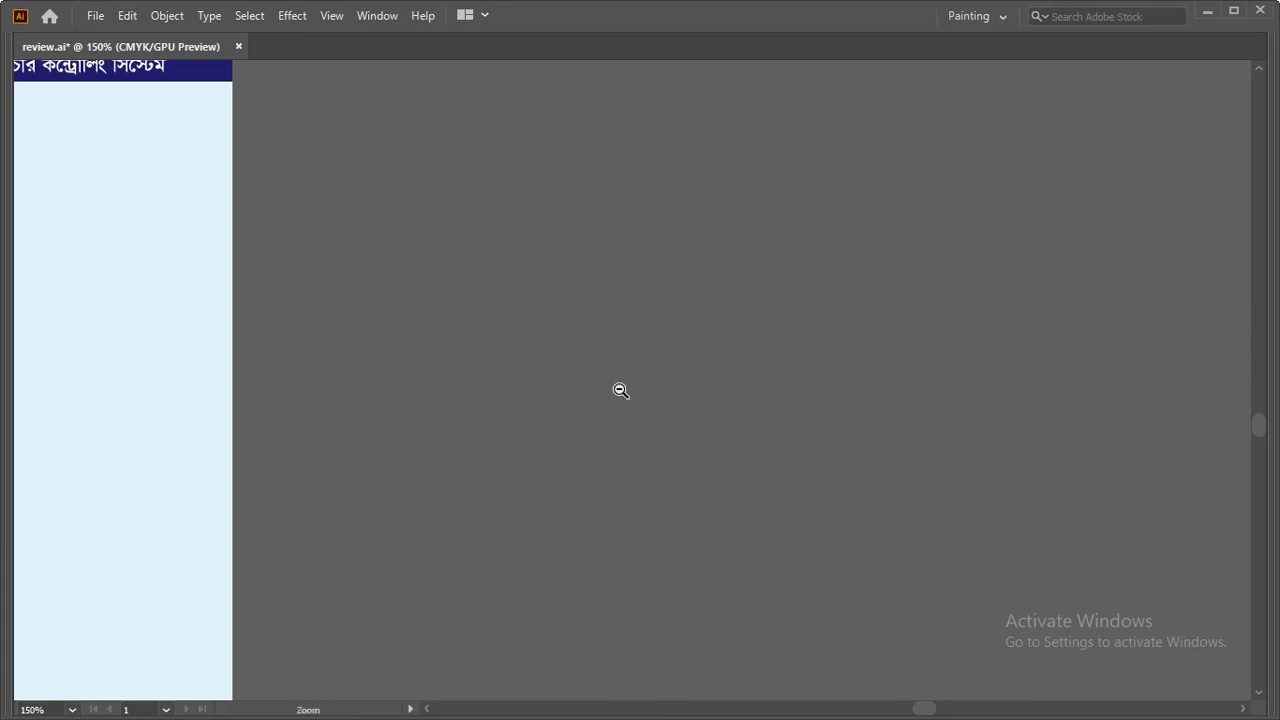
Step: Draw a navy rectangle about 3.95 in wide and 2.87 in high on the empty canvas
left_click(866, 463, "alt")
left_click(661, 412)
left_click_drag(452, 292, 764, 517)
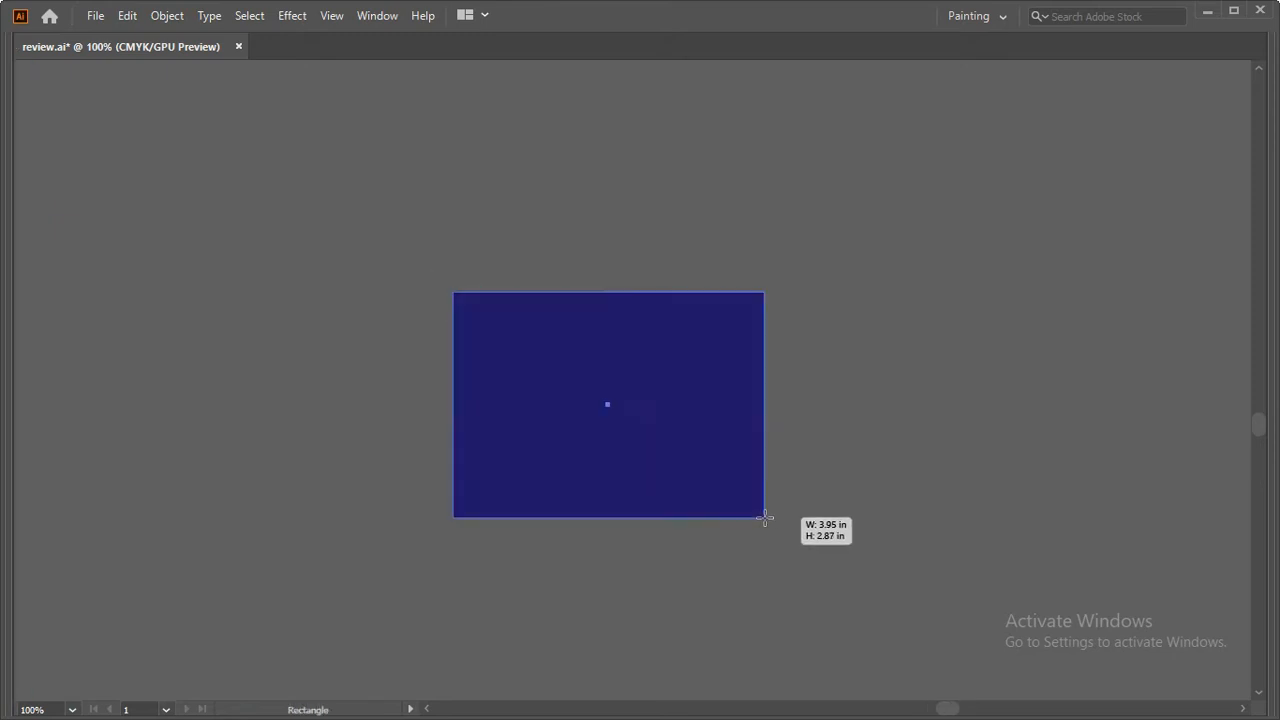
Step: Round all corners of the navy rectangle except the upper-left one
left_click(552, 389, "alt")
left_click(491, 374, "alt")
left_click_drag(517, 437, 585, 423)
key("a")
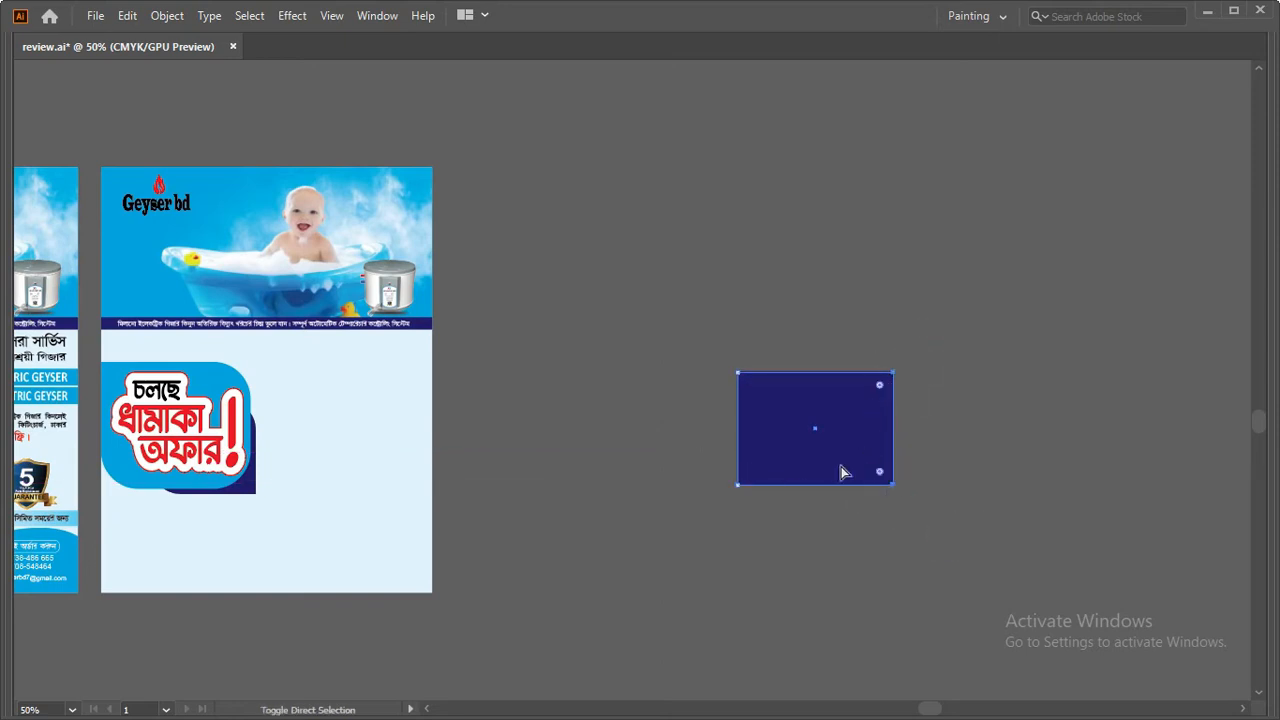
left_click_drag(869, 465, 835, 461)
left_click(966, 518)
Step: Duplicate the rounded navy shape diagonally below the first and rotate the copy by 180 degrees
key("v")
key("space")
left_click_drag(911, 478, 695, 426)
left_click_drag(598, 366, 778, 466)
key("Return")
type("18")
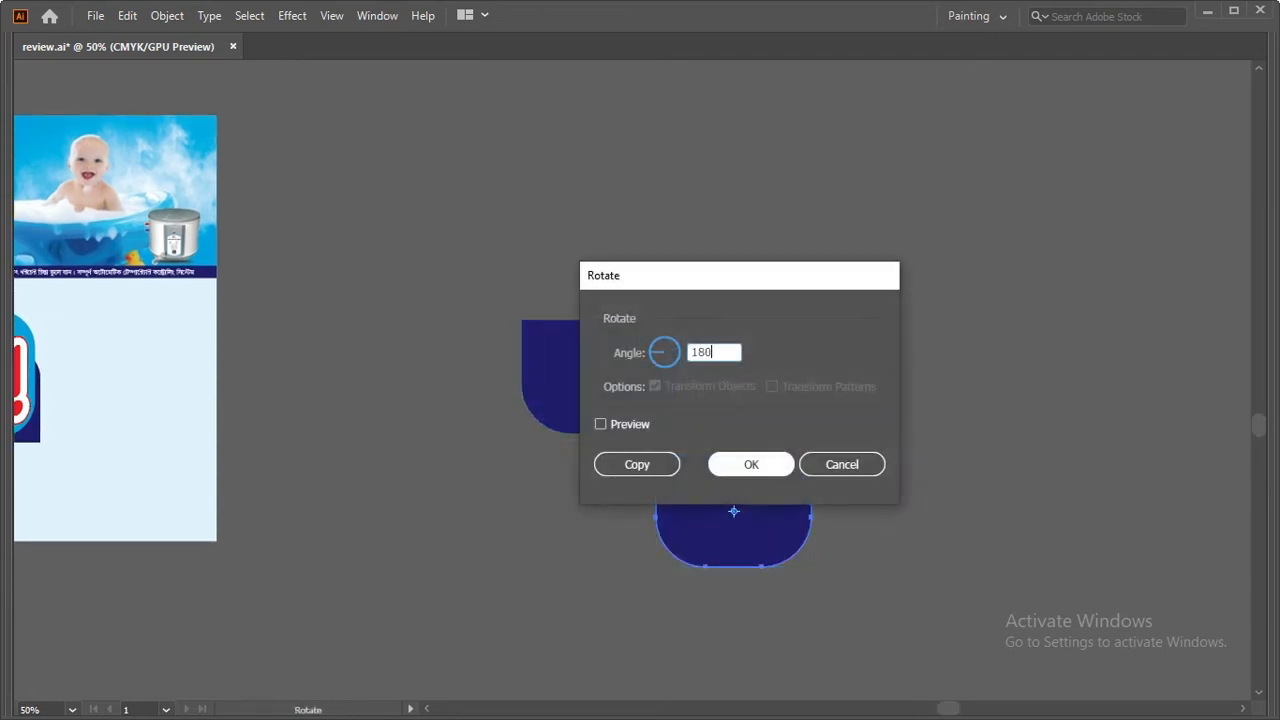
type("0")
key("Return")
Step: Move the rotated copy over the first shape so its square corner sticks out at the lower right
key("ctrl+plus")
left_click_drag(700, 512, 578, 362)
left_click_drag(660, 414, 617, 396)
left_click(556, 390, "ctrl+alt")
left_click(556, 390, "ctrl+alt")
left_click_drag(506, 390, 565, 459)
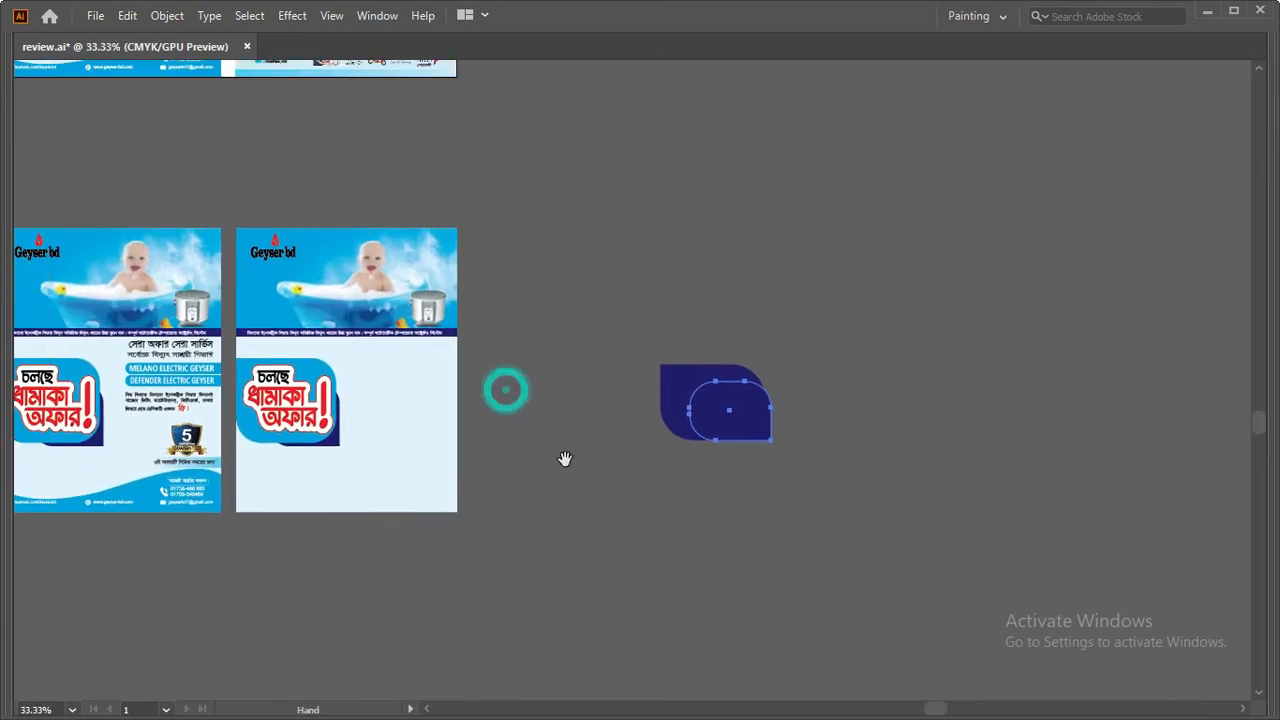
Step: Recolour the shape with the square upper-left corner to a medium blue fill
left_click(684, 378)
key("Tab")
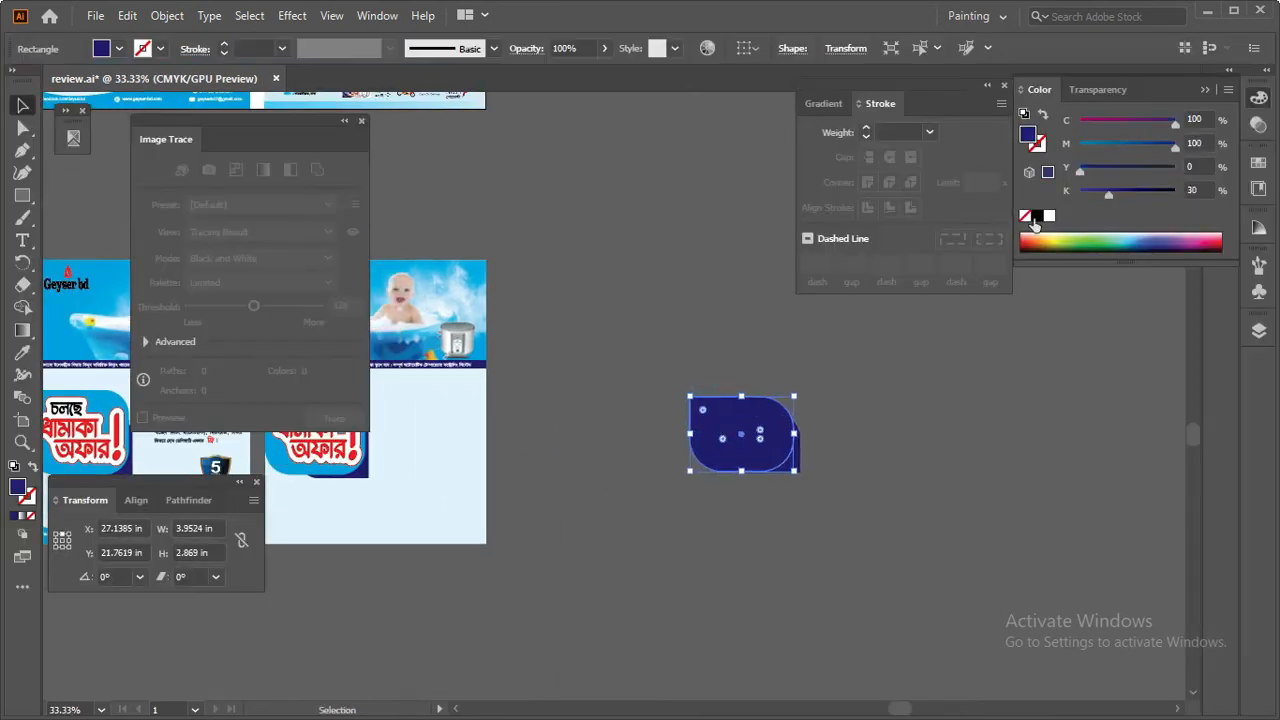
left_click_drag(1045, 165, 1045, 165)
left_click(966, 443)
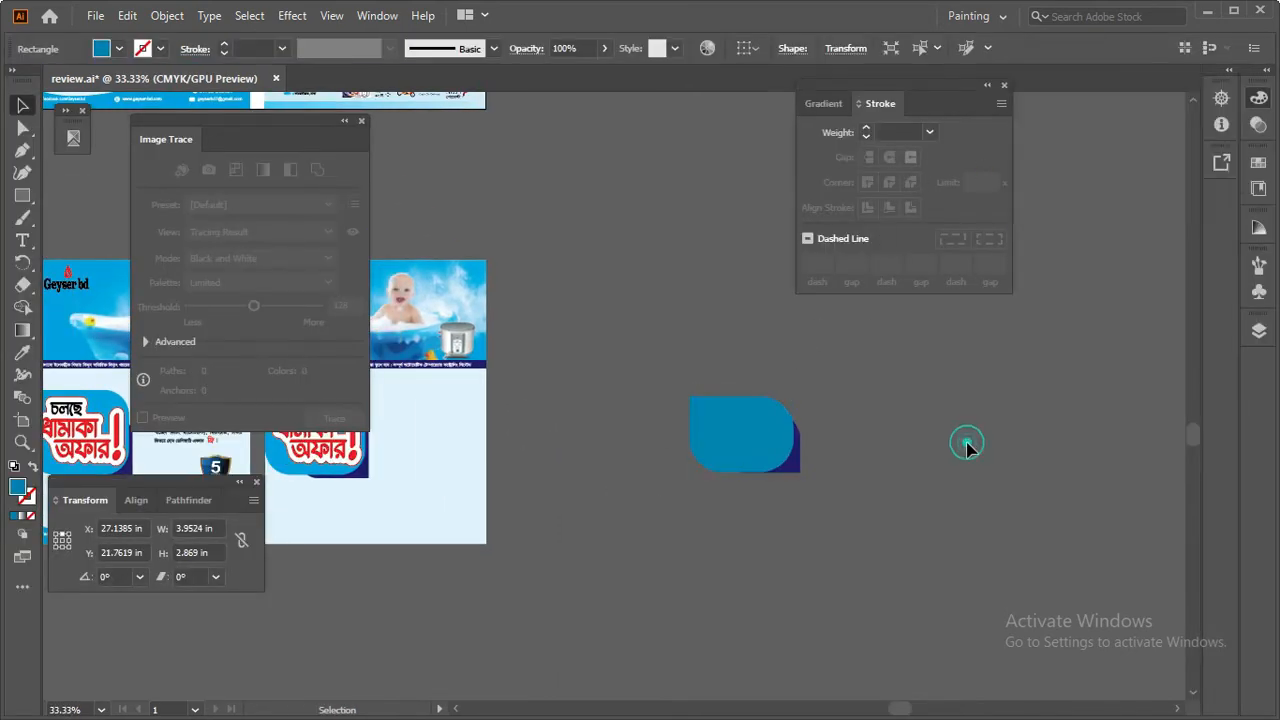
key("Tab")
Step: Reposition the navy shape slightly higher behind the blue one, leaving its square corner showing
left_click_drag(703, 403, 937, 498)
left_click_drag(840, 479, 955, 482)
key("ctrl+z")
key("v")
left_click(980, 485)
left_click_drag(847, 498, 828, 479)
left_click(979, 478)
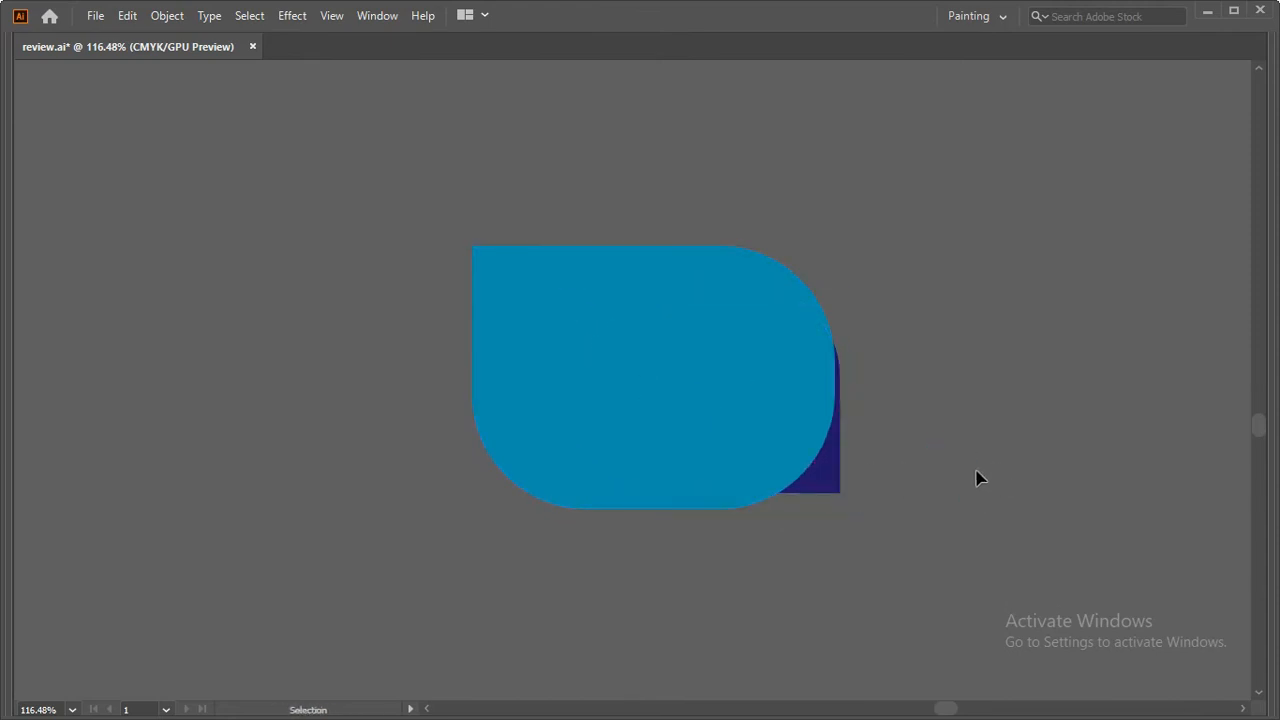
Step: Delete the practice blue and navy shapes and show the hidden badge lettering again
left_click(648, 429)
key("Delete")
key("ctrl+alt+3")
left_click(577, 464, "ctrl+alt")
left_click_drag(360, 440, 661, 498)
Step: Ungroup the spare badge lettering and move the letters to the right, off their white backing with the red outline
left_click(717, 463)
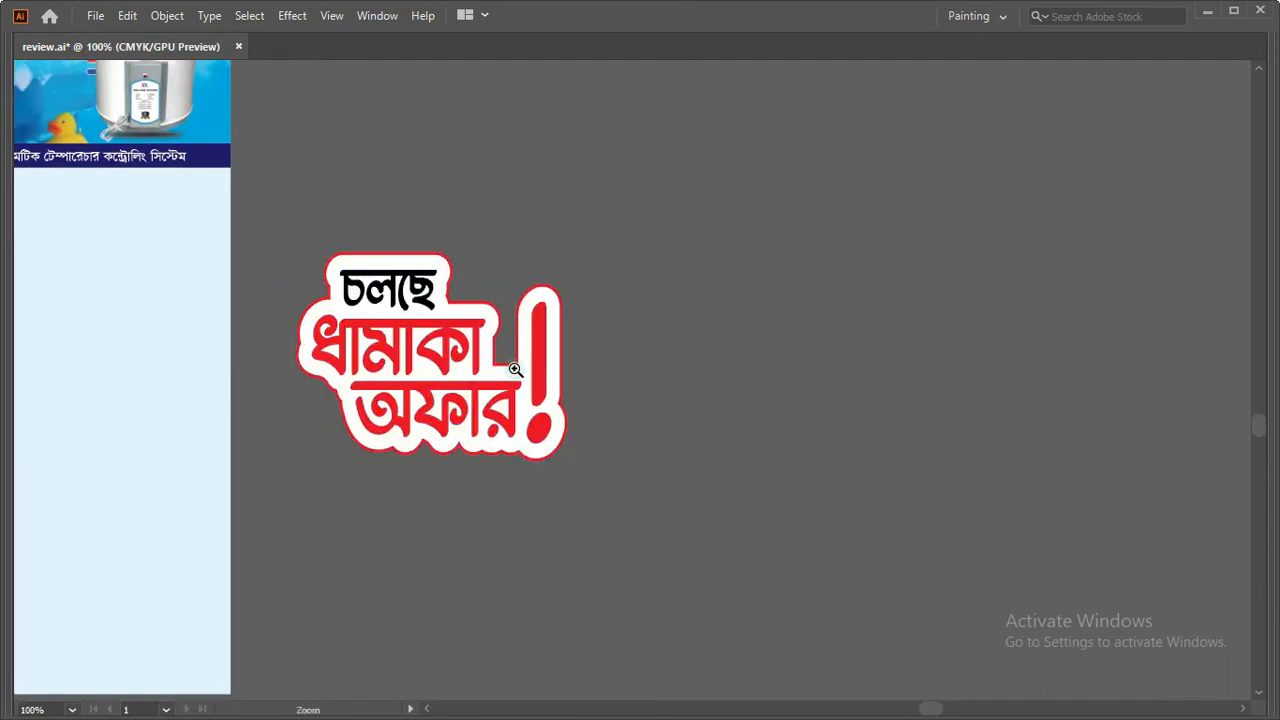
left_click(511, 392, "ctrl")
right_click(507, 309)
left_click(565, 467)
left_click(812, 455)
left_click(543, 337)
left_click_drag(543, 337, 920, 423)
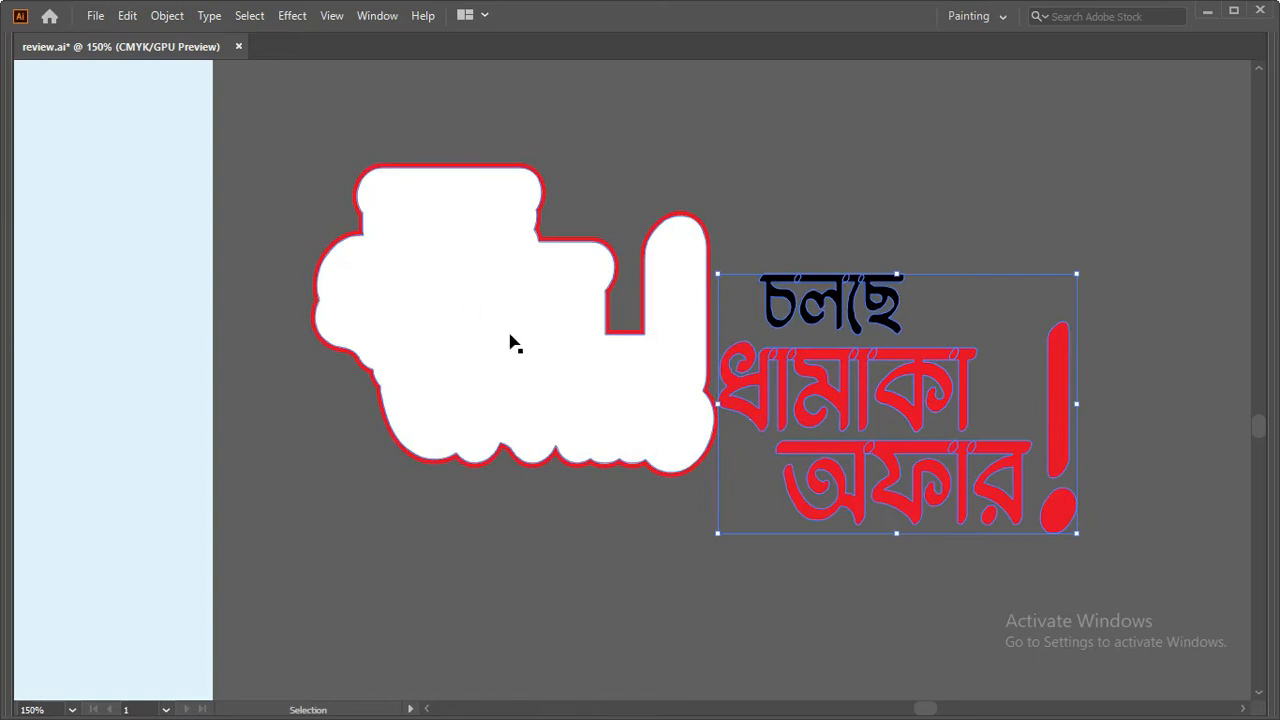
Step: Ungroup the spare badge's backing, moving the white shape down to the left and the red outline slightly up
right_click(472, 316)
left_click(563, 449)
left_click(434, 357)
left_click_drag(491, 290, 391, 473)
left_click_drag(368, 526, 351, 595)
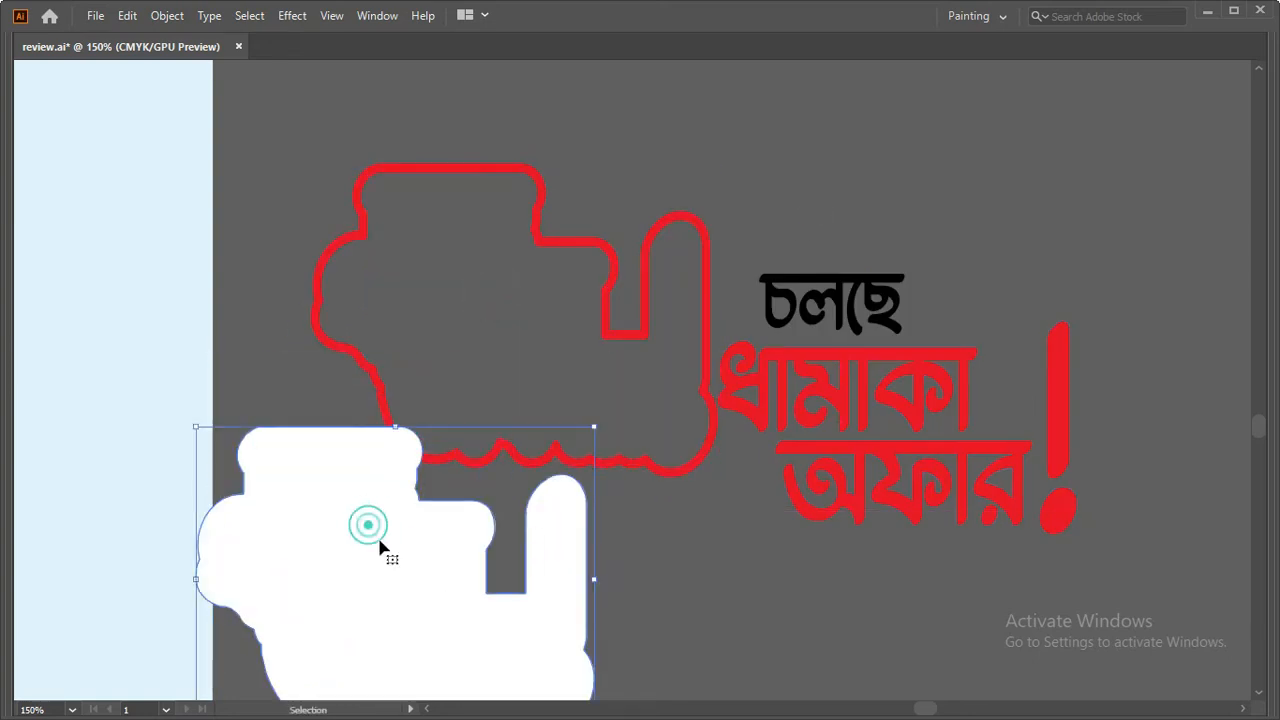
left_click_drag(610, 331, 628, 259)
left_click(905, 204)
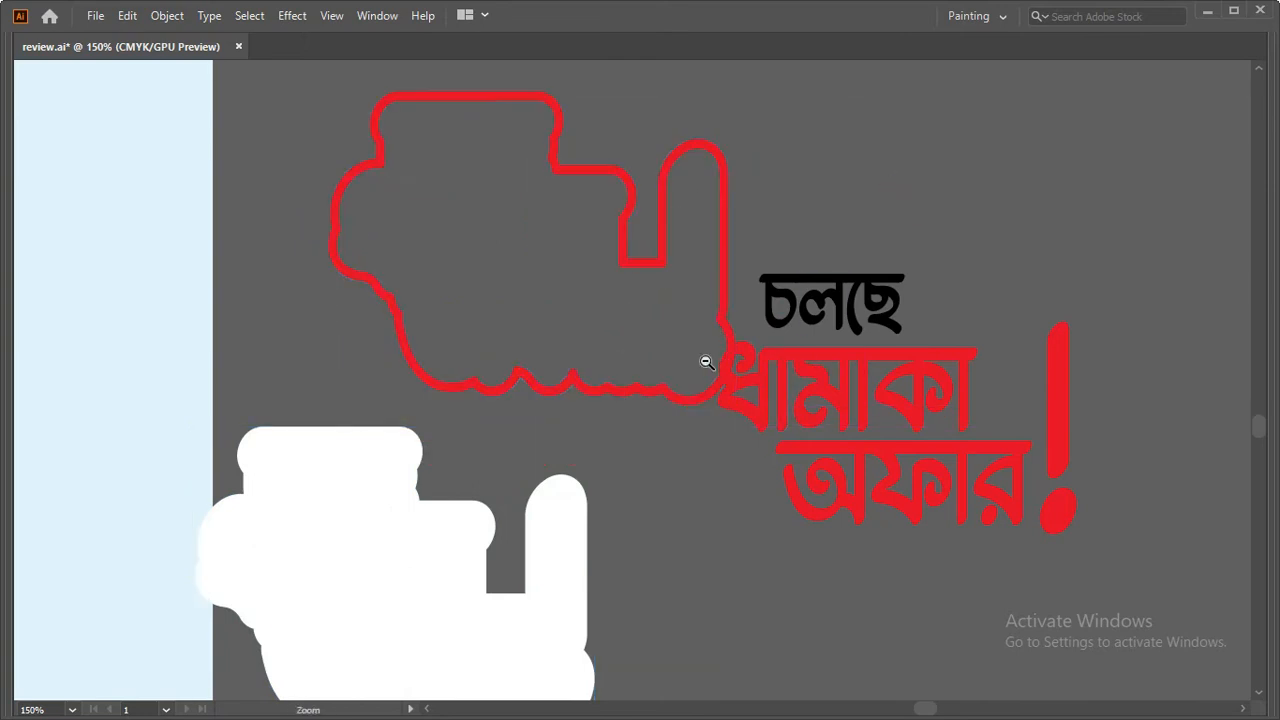
Step: Move the spare badge lettering farther right so it stands clear of the red outline
key("ctrl+minus")
key("ctrl+minus")
double_click(651, 371)
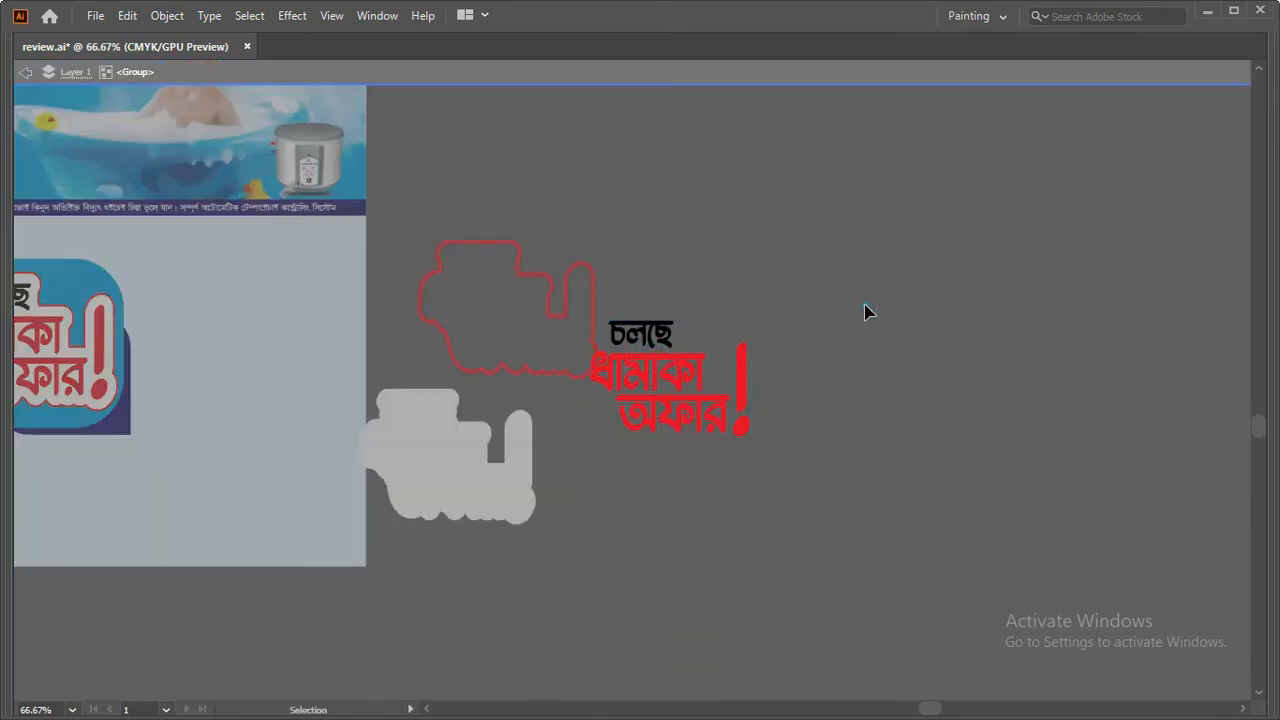
double_click(686, 486)
key("ctrl+plus")
key("ctrl+plus")
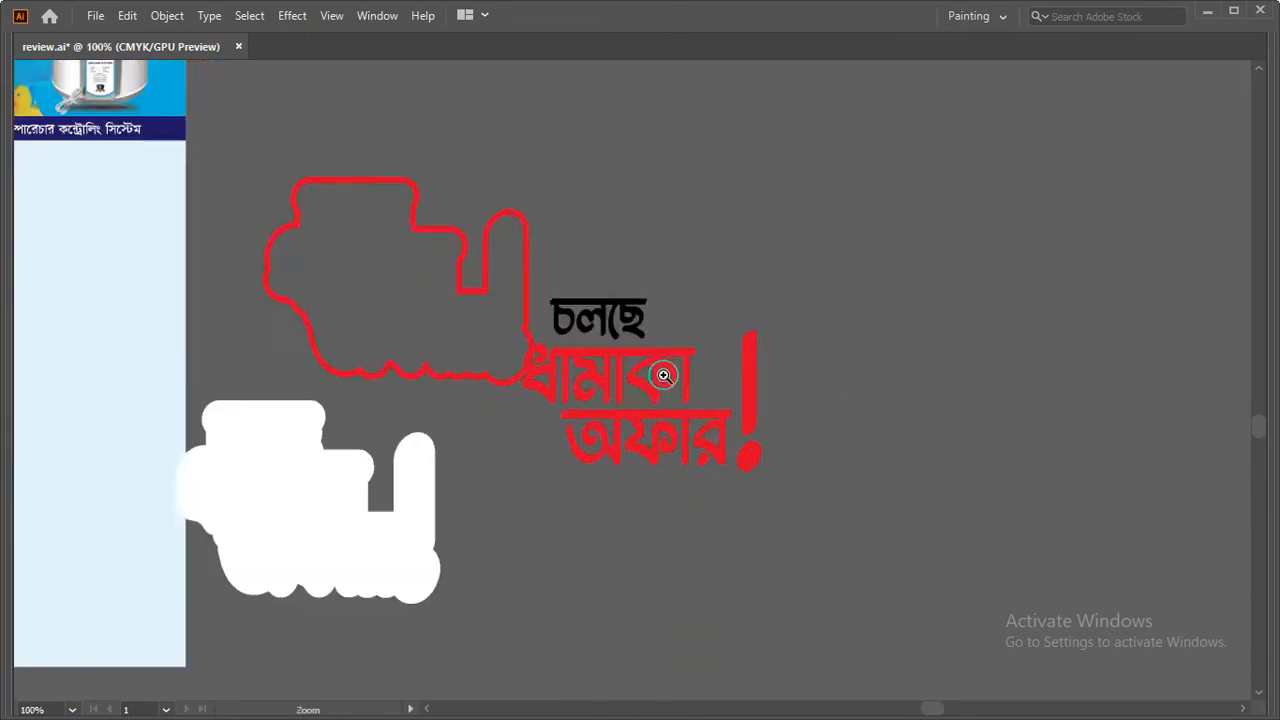
left_click(584, 300)
left_click_drag(584, 300, 767, 306)
left_click(724, 171)
Step: Examine the separated lettering, outline and backing against the white canvas with the artboards temporarily hidden
key("ctrl+shift+h")
left_click(765, 334, "ctrl")
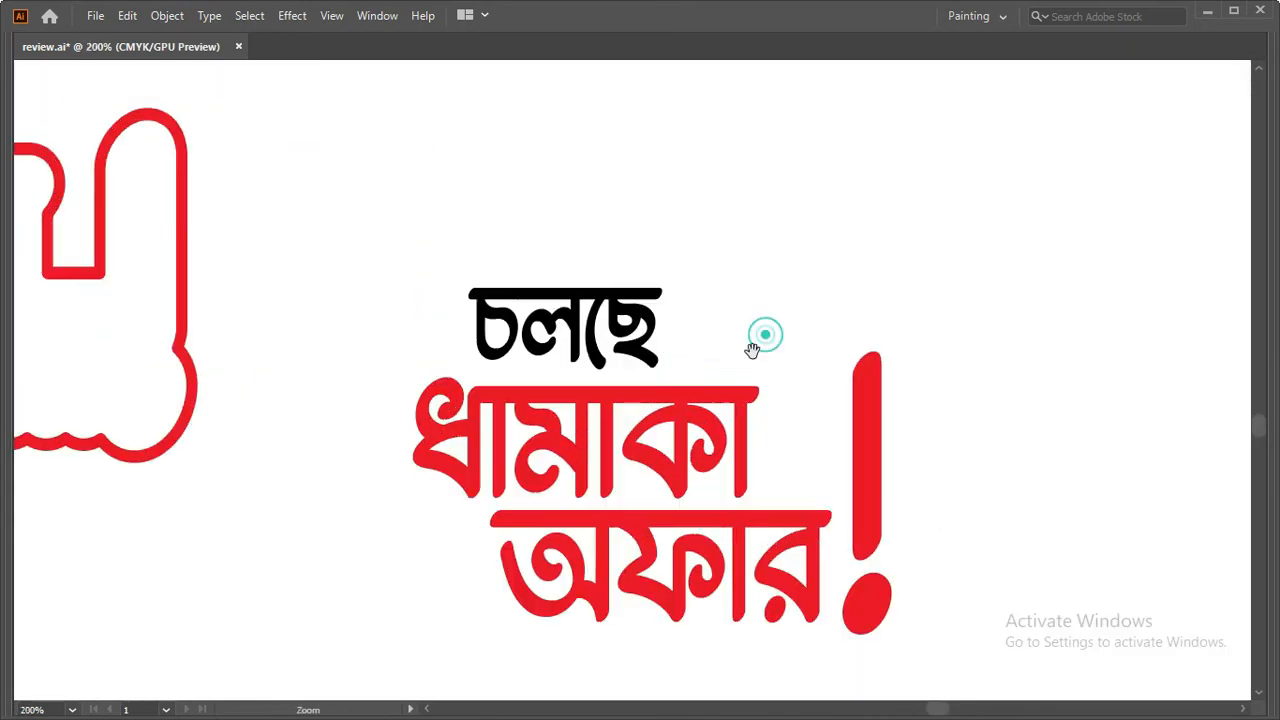
left_click_drag(718, 377, 693, 251)
left_click(500, 340, "ctrl+alt")
left_click(497, 338, "ctrl+alt")
left_click(497, 338, "ctrl+alt")
left_click(497, 338, "ctrl+alt")
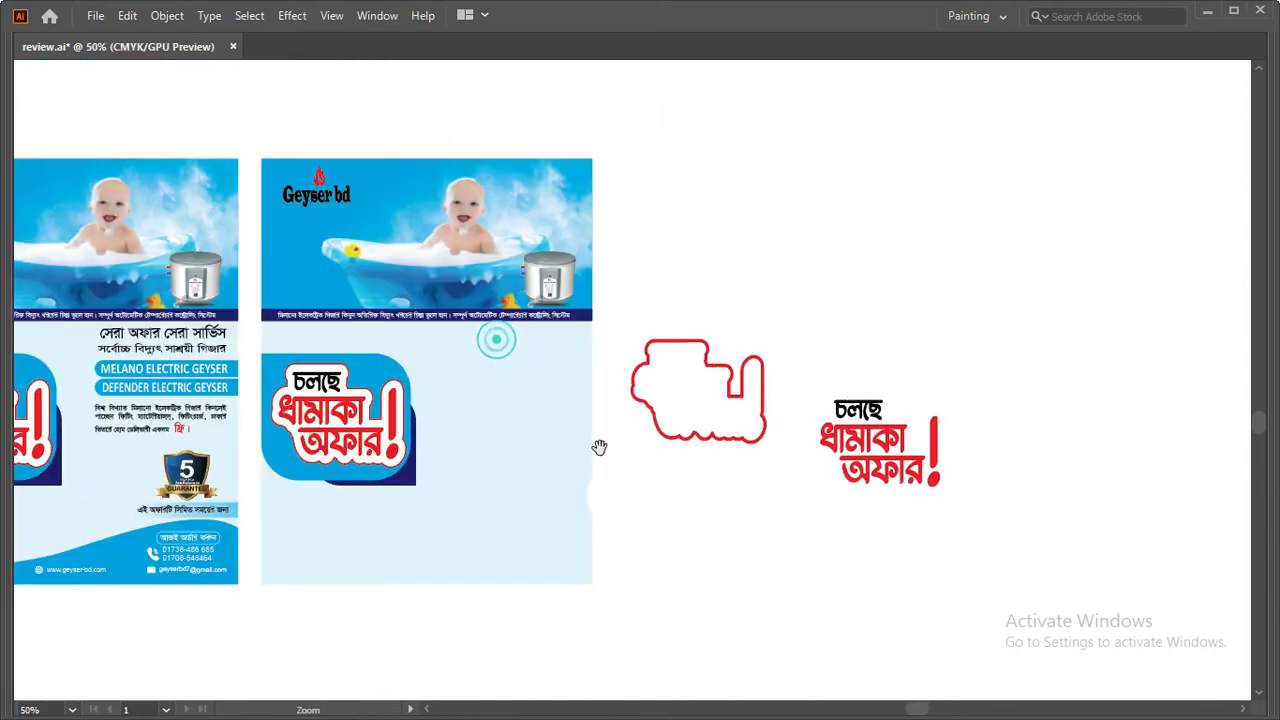
left_click_drag(647, 433, 565, 407)
key("ctrl+shift+h")
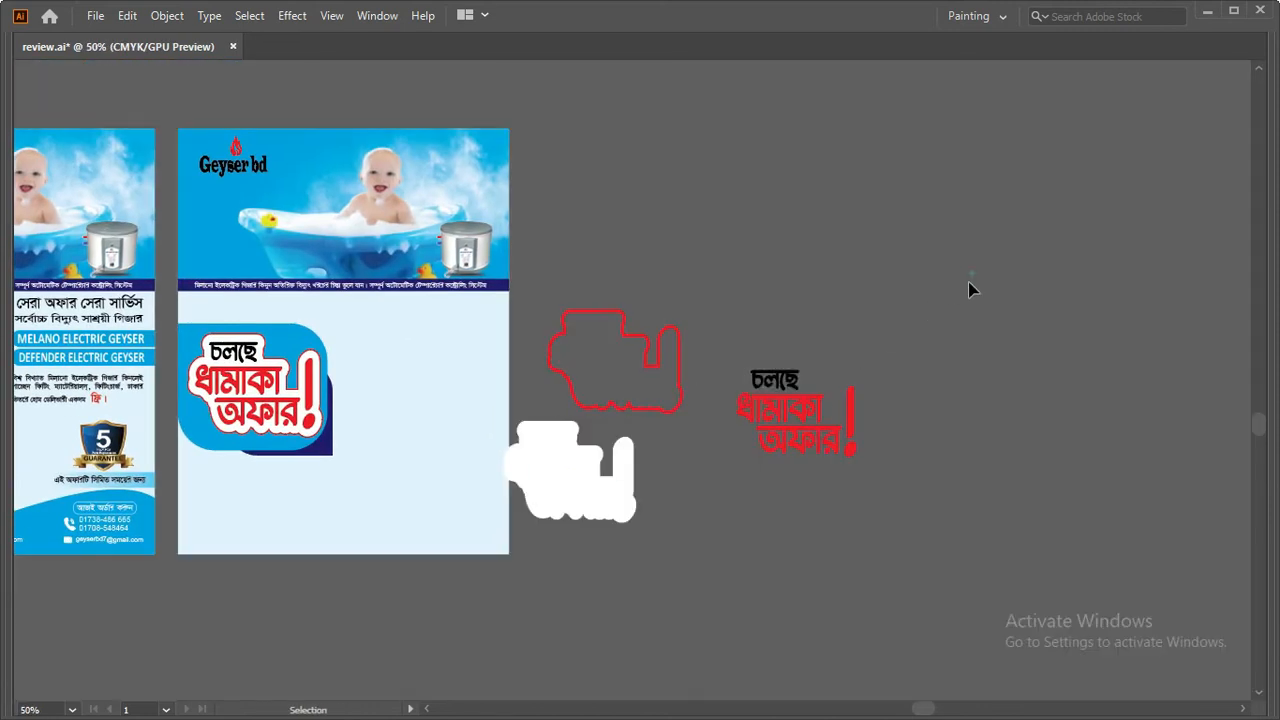
Step: Delete the spare badge's lettering, red outline and white backing
left_click(553, 527)
key("Delete")
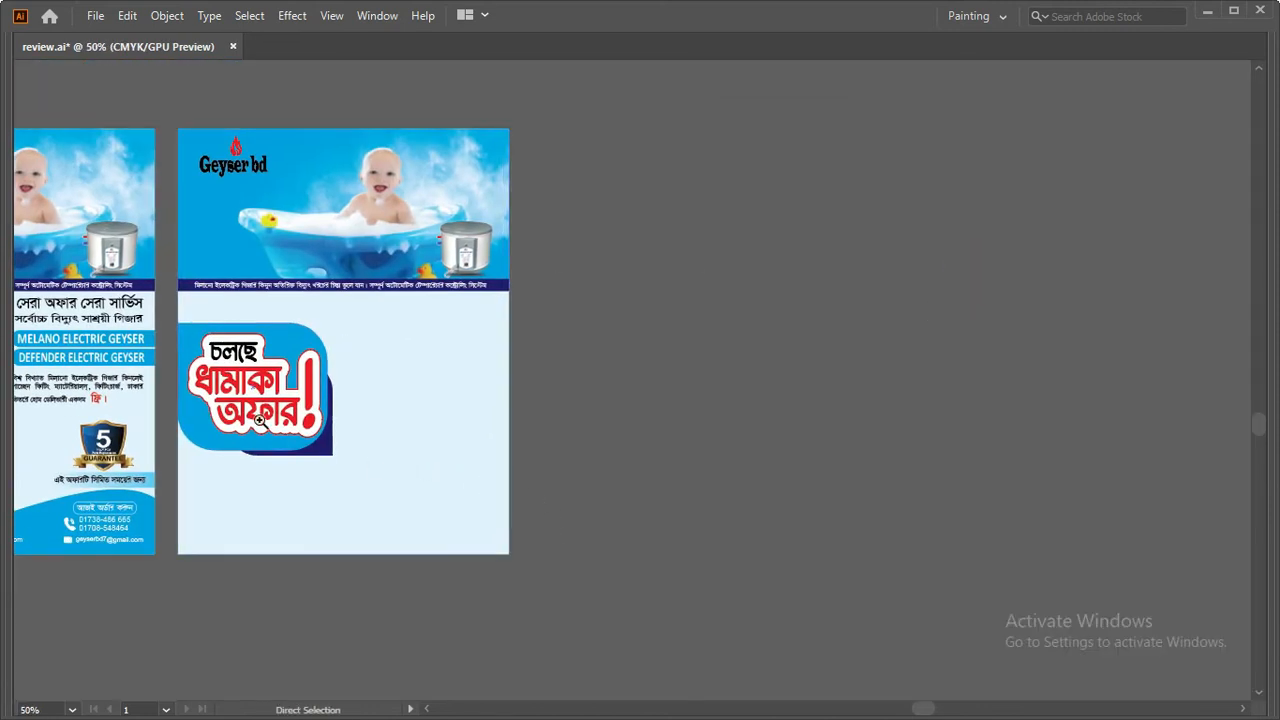
Step: Duplicate the Bengali service headings, the MELANO and DEFENDER ELECTRIC GEYSER bars and the paragraph below onto the flyer copy
left_click(340, 413, "ctrl")
left_click_drag(340, 413, 398, 421)
left_click_drag(470, 405, 383, 424)
left_click(424, 291)
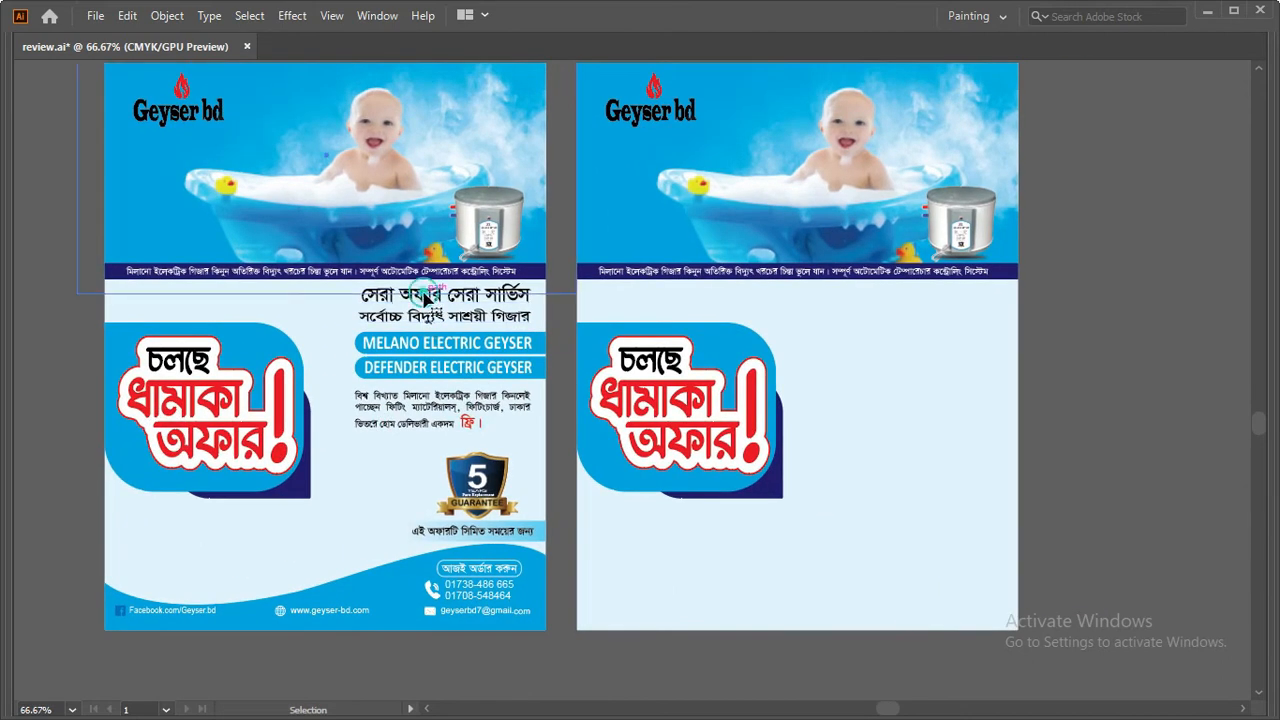
left_click(424, 320)
left_click(391, 344, "shift")
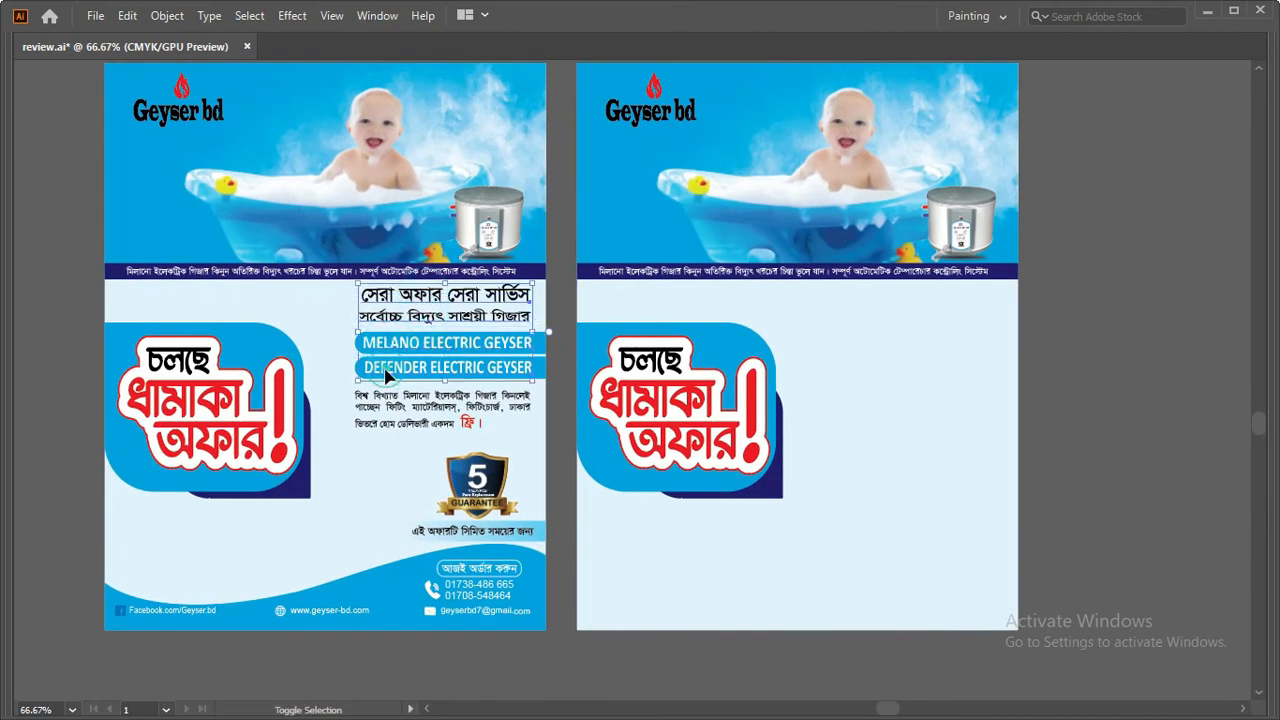
key("Delete")
left_click(377, 366, "shift")
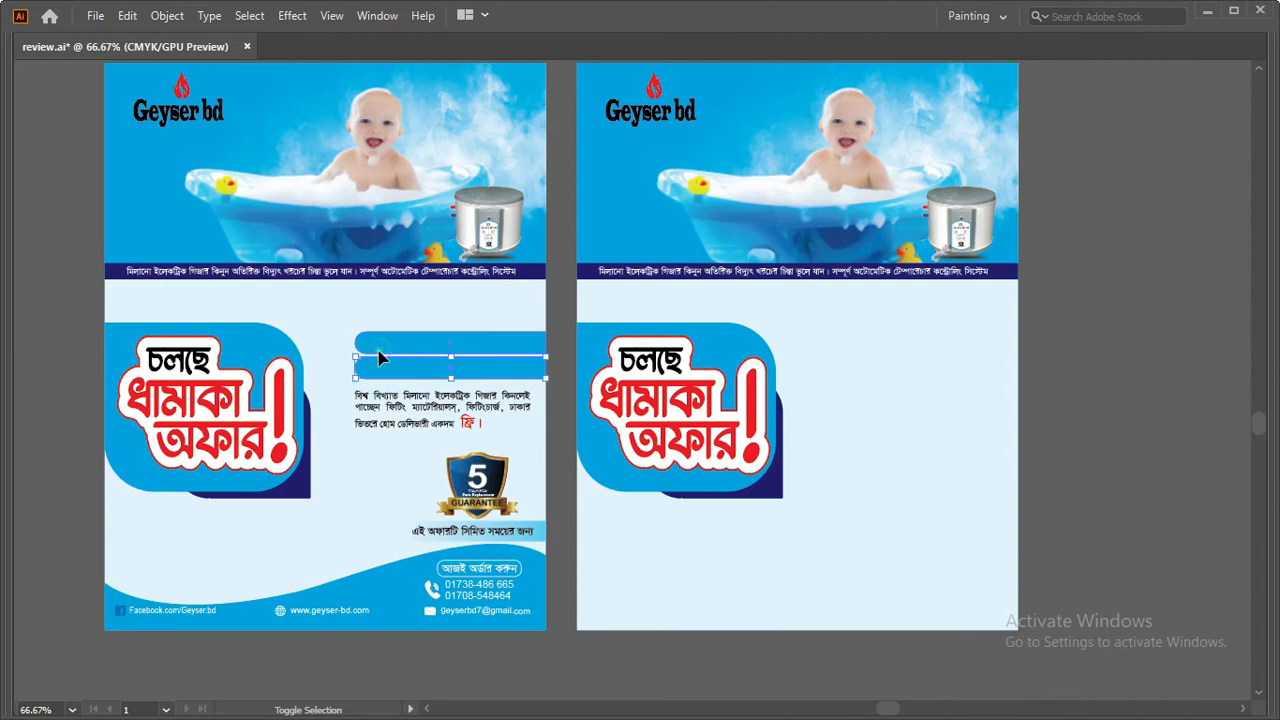
key("ctrl+z")
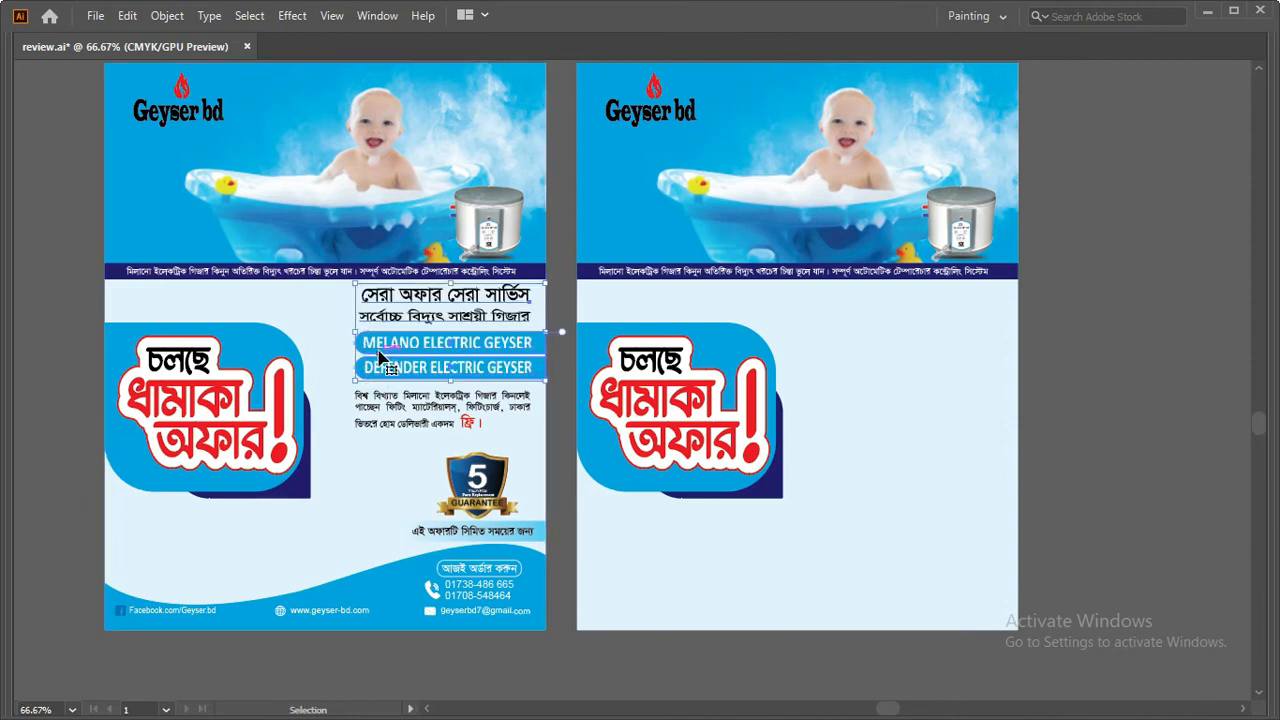
left_click(413, 423, "shift")
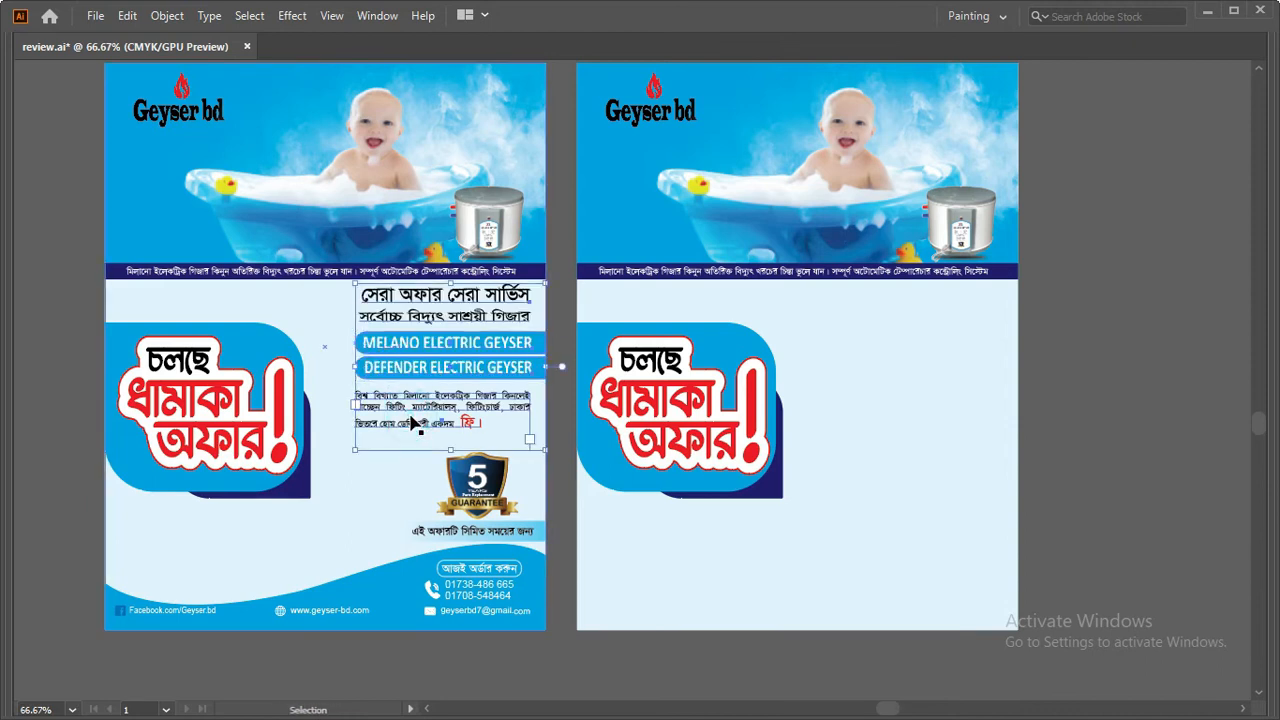
key("a")
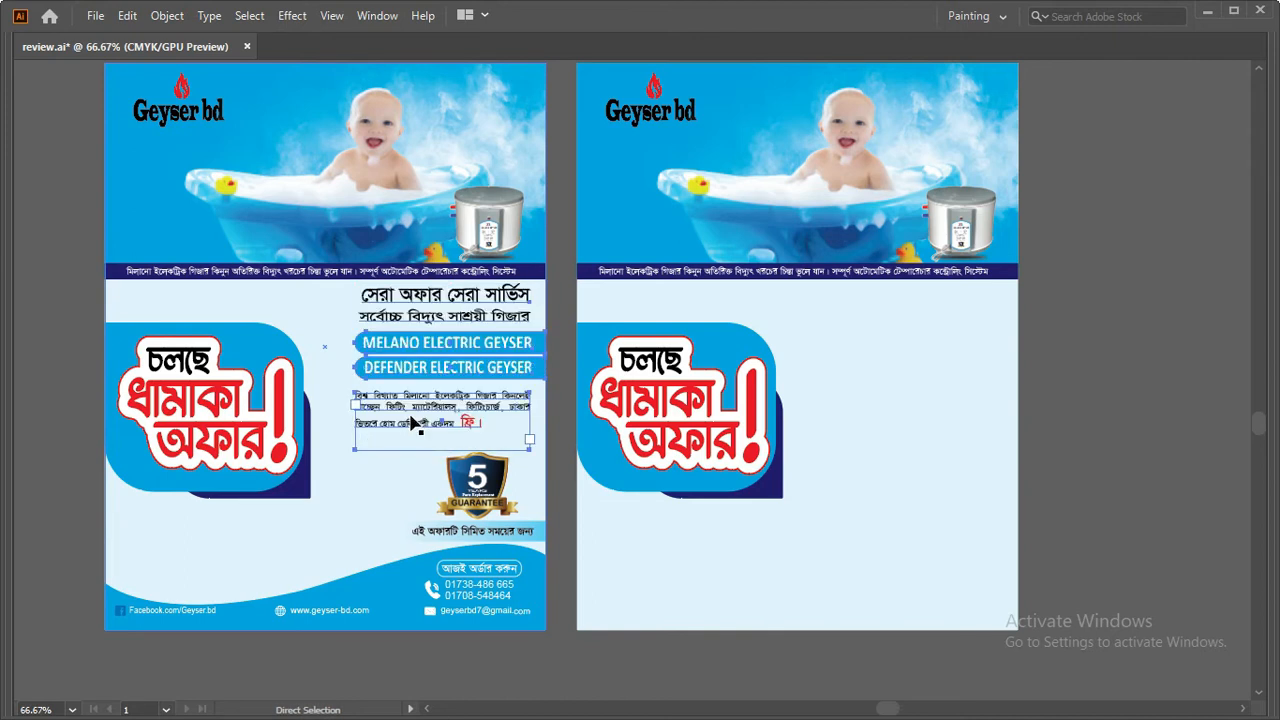
key("ctrl+d")
Step: Duplicate the 5-year guarantee shield onto the flyer copy and place a spare one in the empty area beside it
key("ctrl+space")
left_click(796, 409, "ctrl")
left_click_drag(768, 442, 860, 477)
left_click_drag(457, 526, 517, 408)
key("v")
left_click(302, 415)
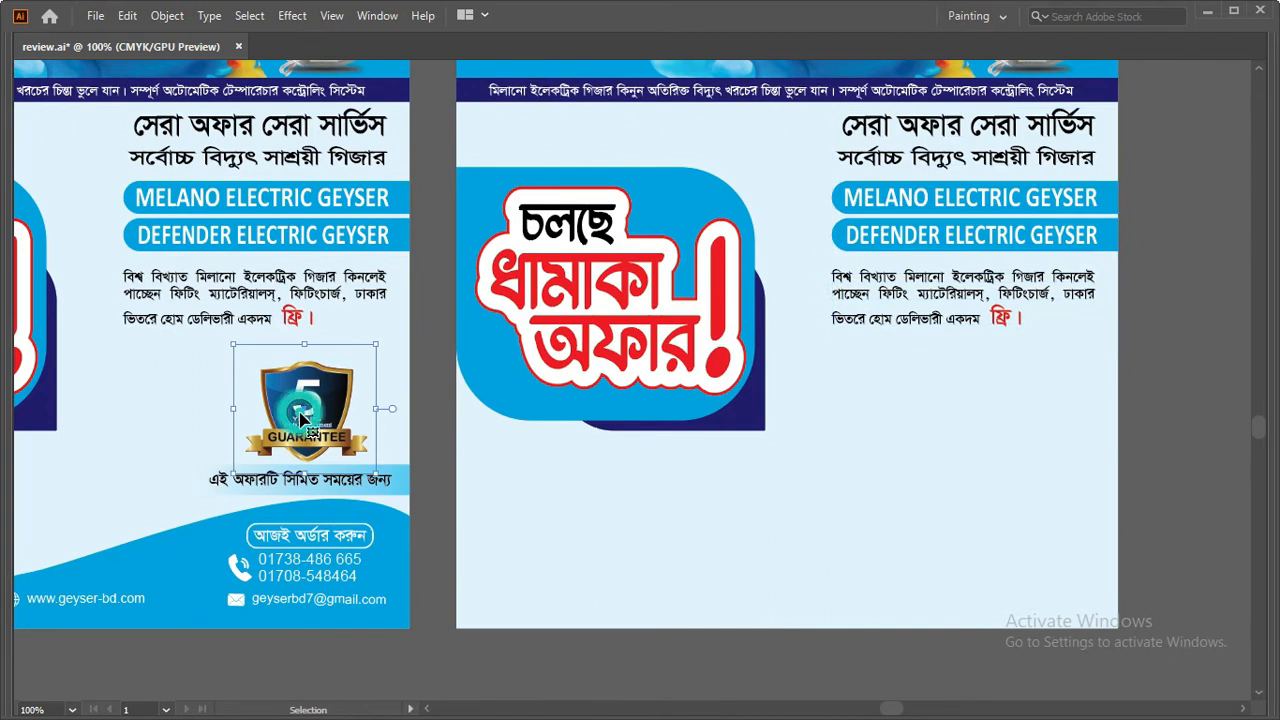
key("ctrl+x")
key("ctrl+f")
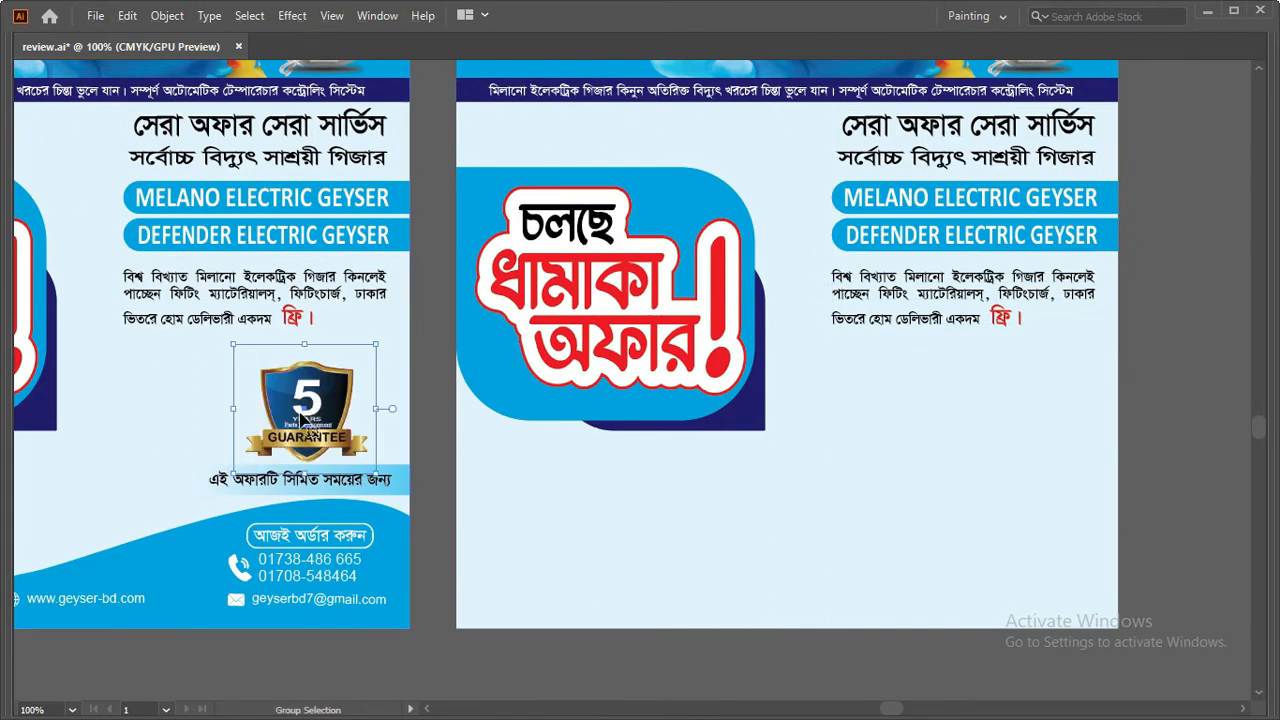
key("ctrl+alt+shift+v")
left_click_drag(866, 457, 502, 492)
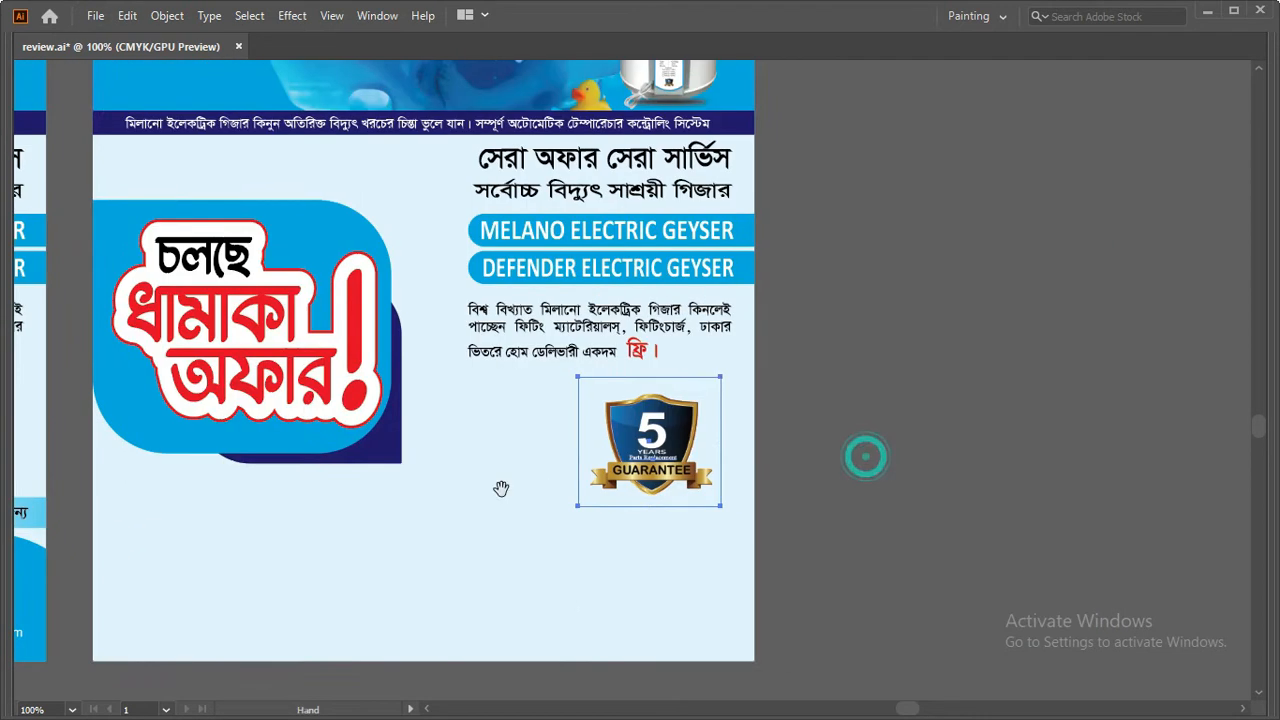
left_click_drag(896, 480, 493, 472)
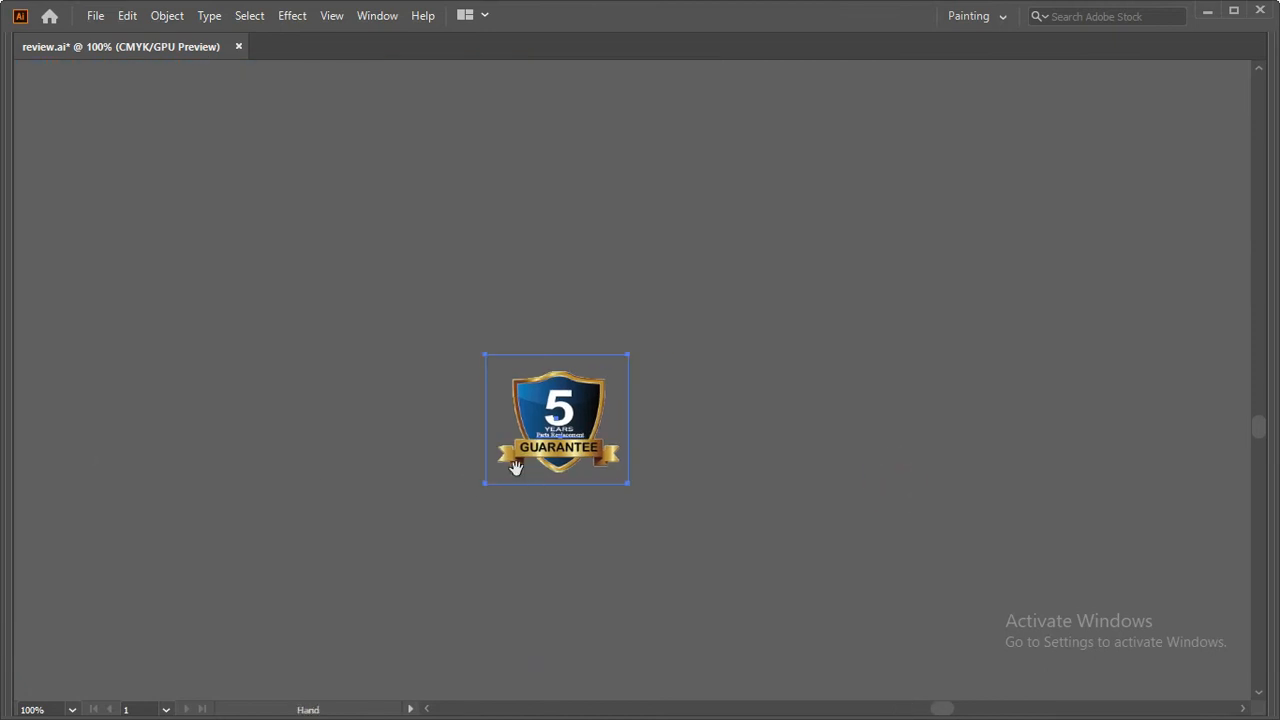
Step: Examine the spare guarantee shield in outline view and in preview, and delete it
key("ctrl+y")
left_click_drag(543, 414, 803, 523)
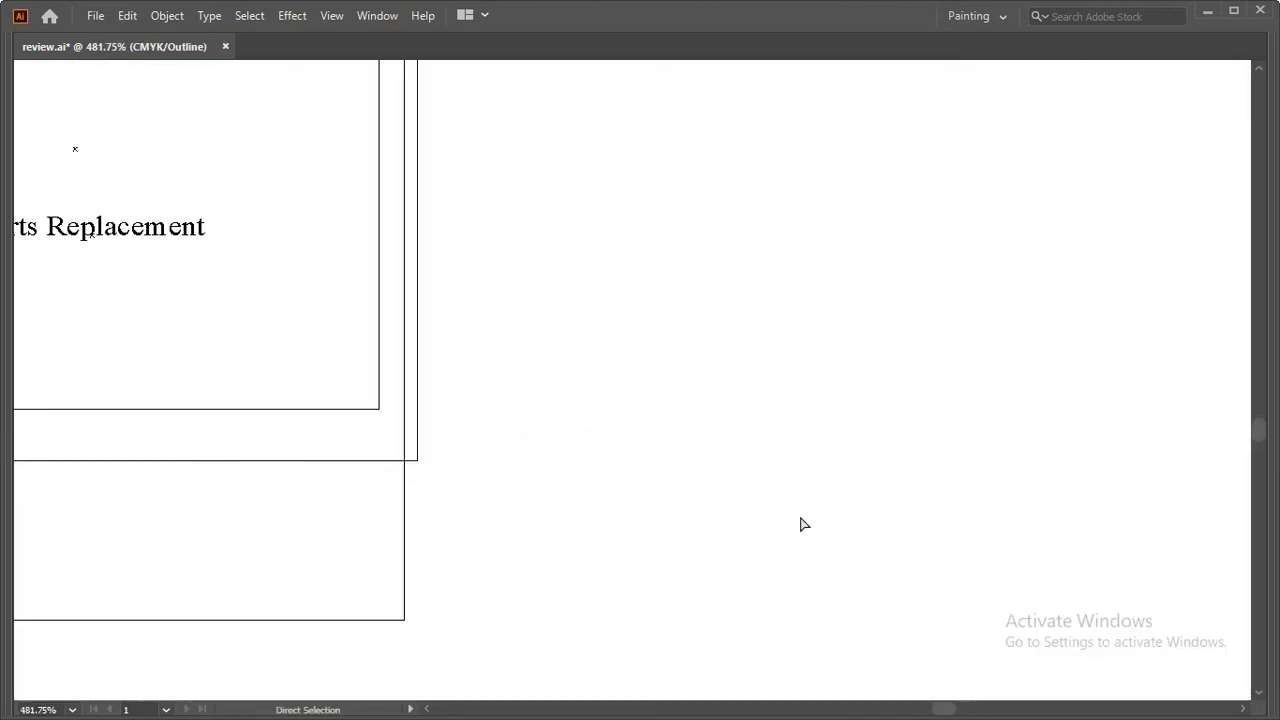
key("ctrl+y")
left_click_drag(343, 409, 659, 533)
left_click(511, 337, "ctrl+alt")
left_click(511, 337, "ctrl+alt")
left_click(626, 322)
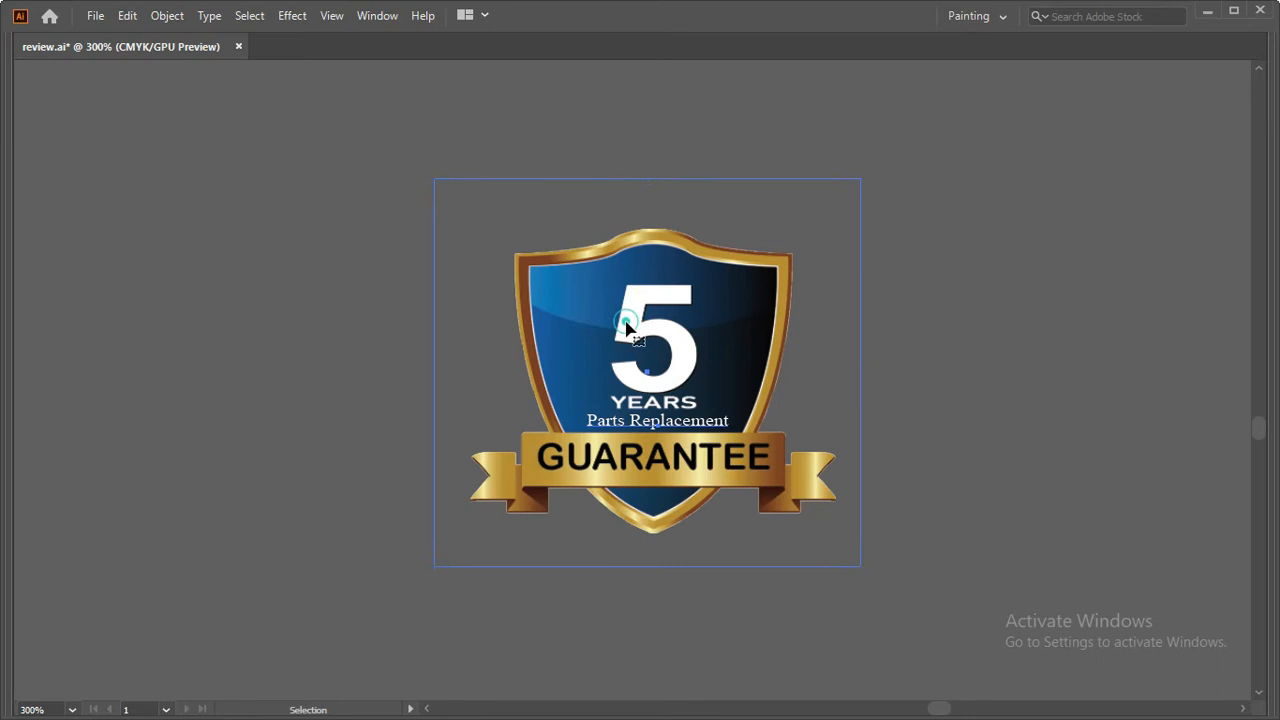
key("Delete")
Step: Compare the original flyer with the partly rebuilt copy beside it
left_click(497, 344, "ctrl+alt")
left_click(497, 344, "ctrl+alt")
left_click(497, 344, "ctrl+alt")
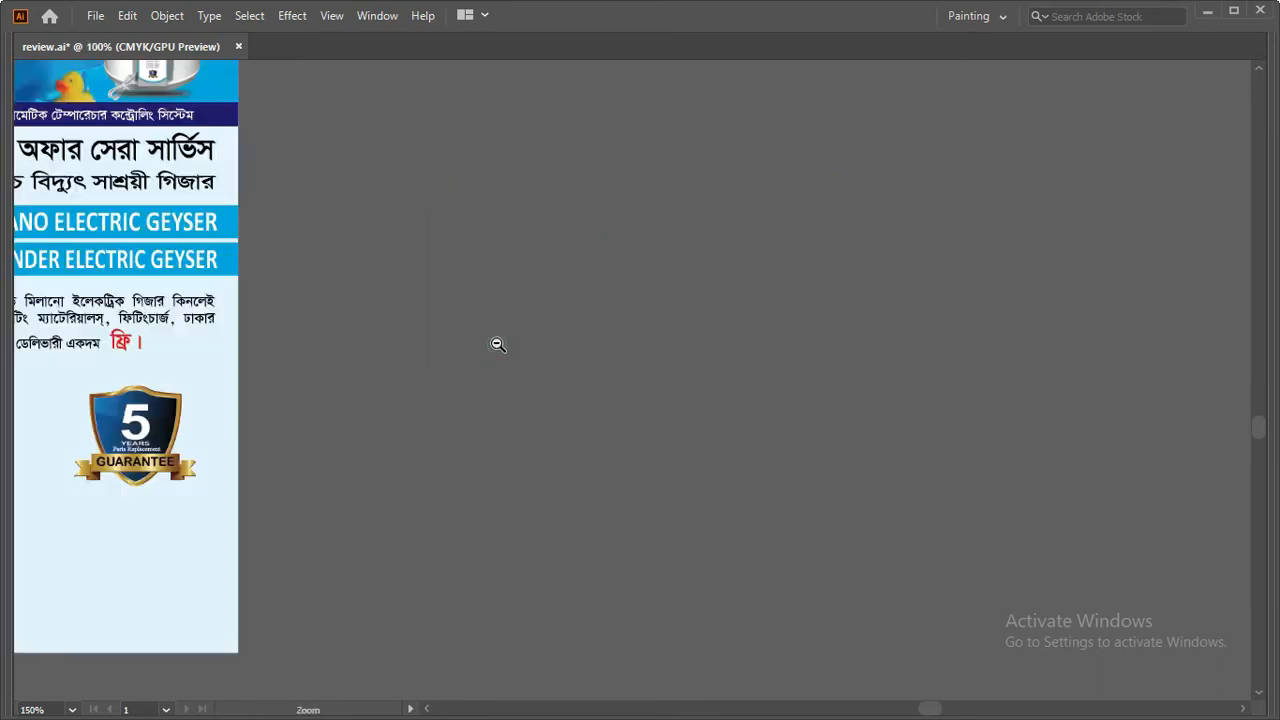
left_click(497, 344, "ctrl+alt")
left_click(497, 344, "ctrl+alt")
left_click_drag(346, 480, 486, 417)
mouse_move(381, 438)
left_mouse_down()
mouse_move(427, 402)
mouse_move(363, 442)
left_mouse_up()
left_click(388, 442, "ctrl")
left_click_drag(500, 363, 414, 423)
left_click(496, 347, "ctrl+alt")
left_click_drag(565, 358, 439, 354)
Step: Duplicate the blue wave footer with its icons and contact details onto the flyer copy, plus a spare beside it
key("a")
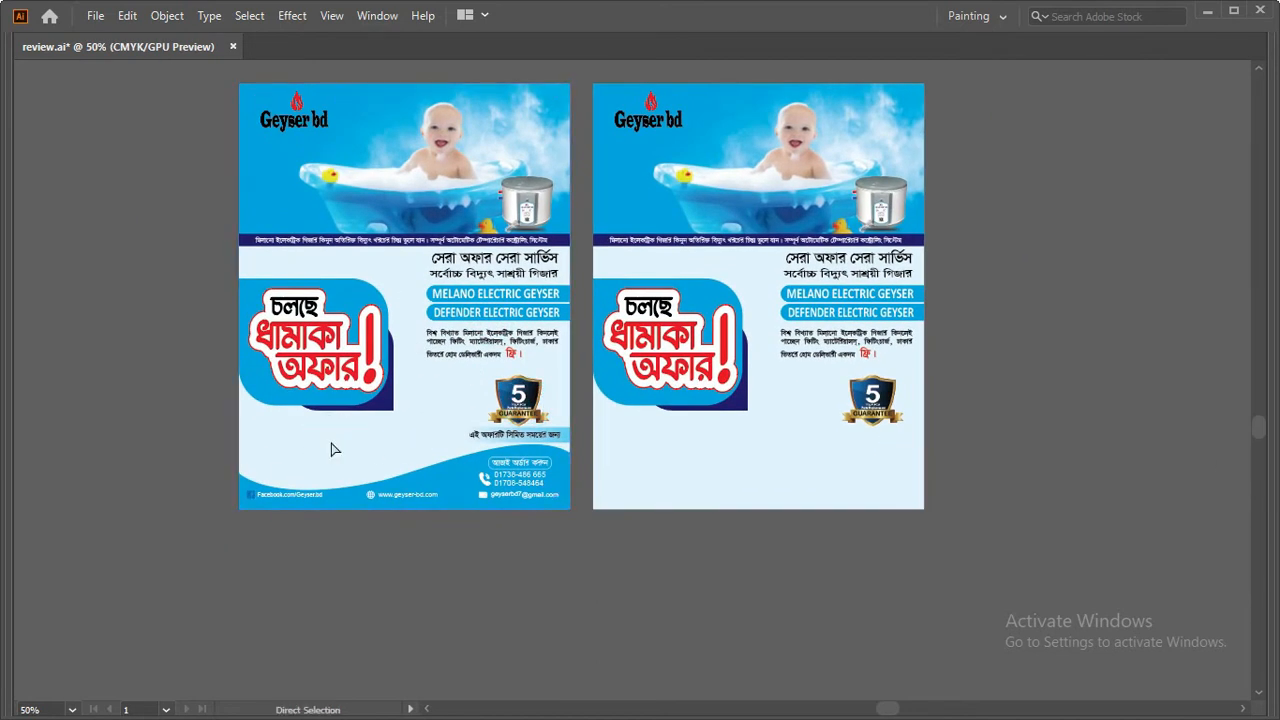
left_click_drag(558, 535, 558, 534)
left_click(524, 558)
left_click_drag(282, 453, 283, 453)
key("a")
left_click_drag(572, 565, 575, 565)
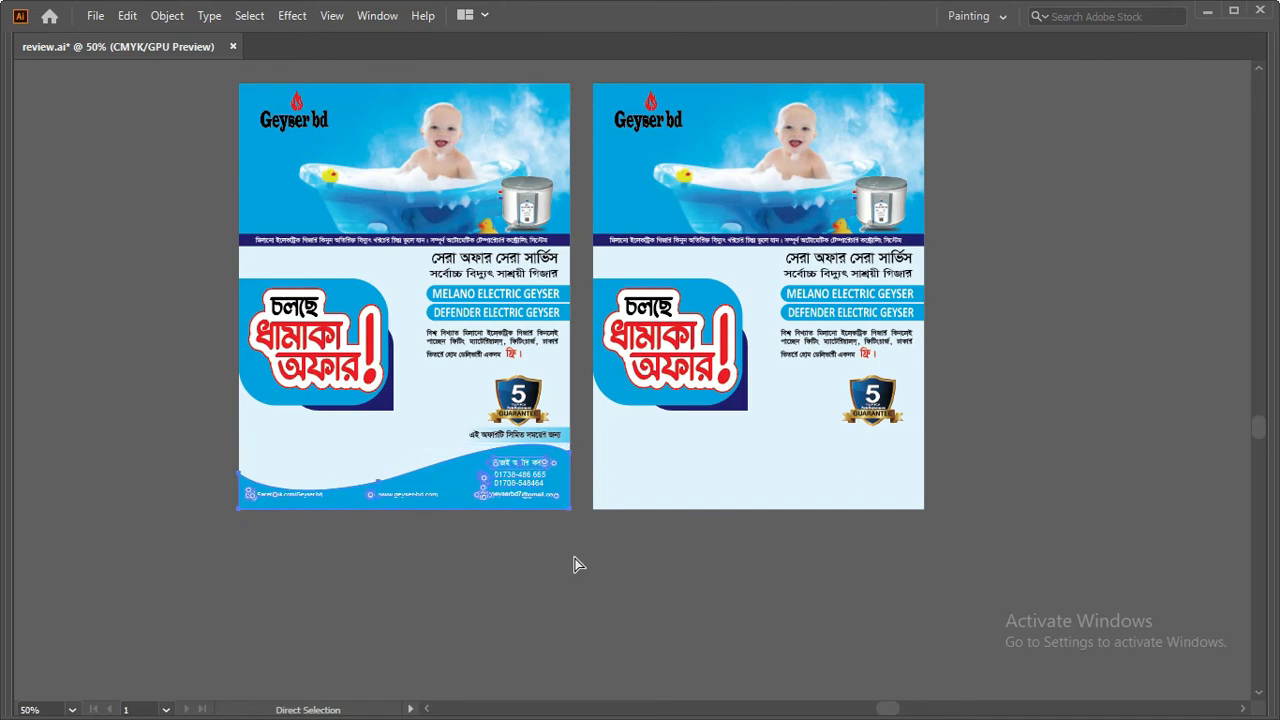
key("ctrl+d")
left_click(754, 515, "ctrl")
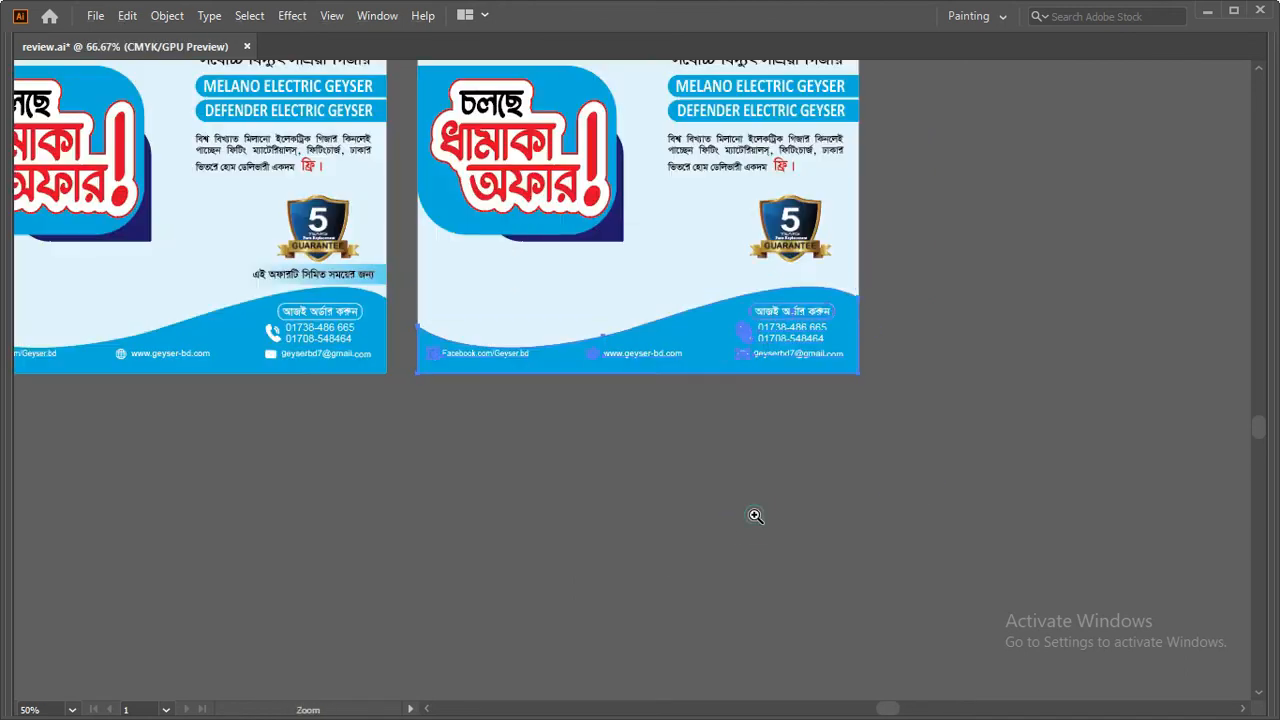
key("ctrl+d")
Step: Delete the blue wave shape from the spare footer, keeping its icons and contact text
left_click(755, 515, "ctrl+alt")
left_click(969, 466, "ctrl")
left_click(545, 382, "ctrl")
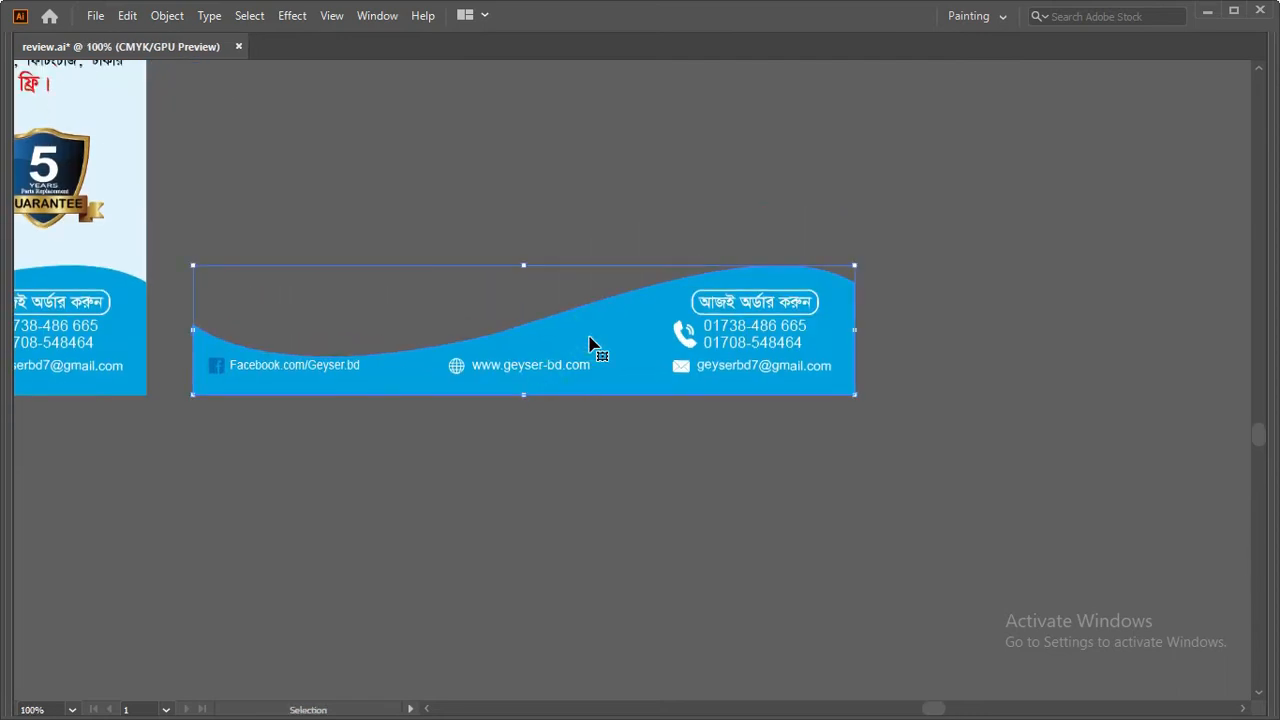
key("Tab")
mouse_move(1167, 121)
left_mouse_down()
mouse_move(1077, 121)
mouse_move(1179, 124)
left_mouse_up()
key("Tab")
left_click(705, 504)
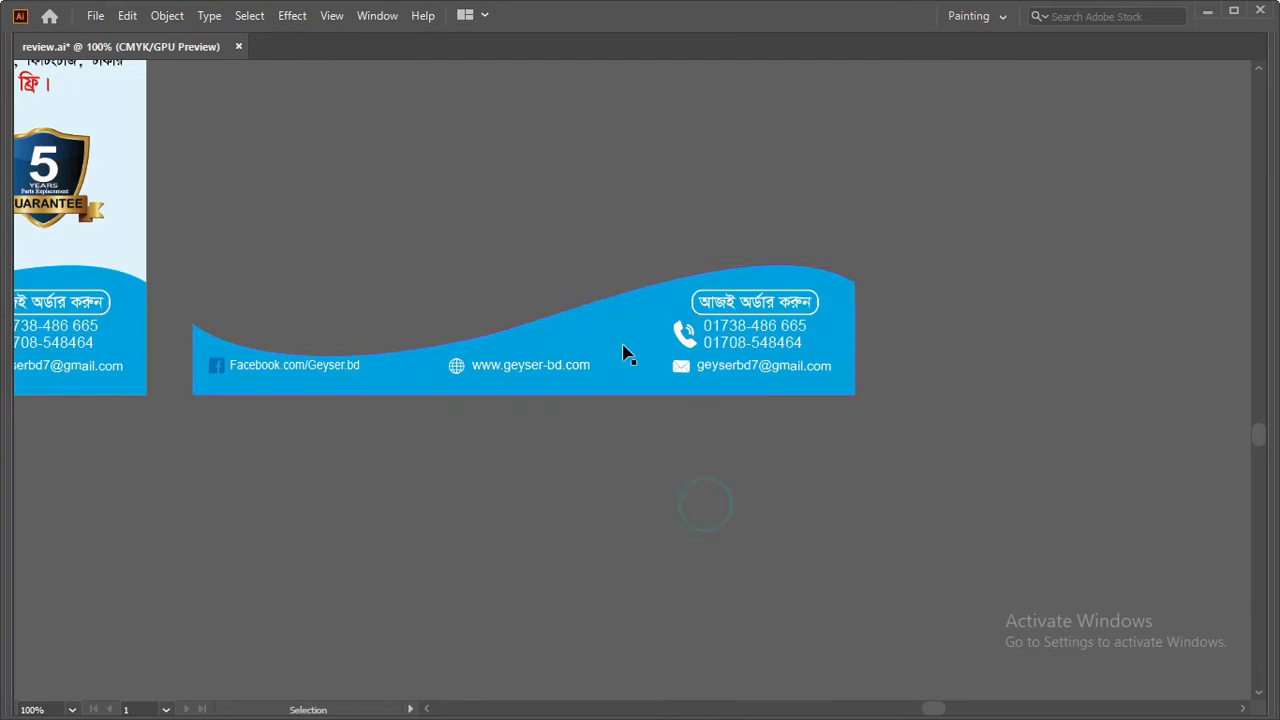
key("Delete")
Step: Examine the spare footer's remaining icons and contact text closely and delete them
left_click(548, 346, "ctrl")
left_click_drag(874, 371, 935, 409)
left_click_drag(997, 437, 811, 391)
left_click_drag(520, 383, 915, 402)
left_click_drag(429, 420, 681, 421)
left_click(678, 422, "ctrl+alt")
left_click(678, 422, "ctrl+alt")
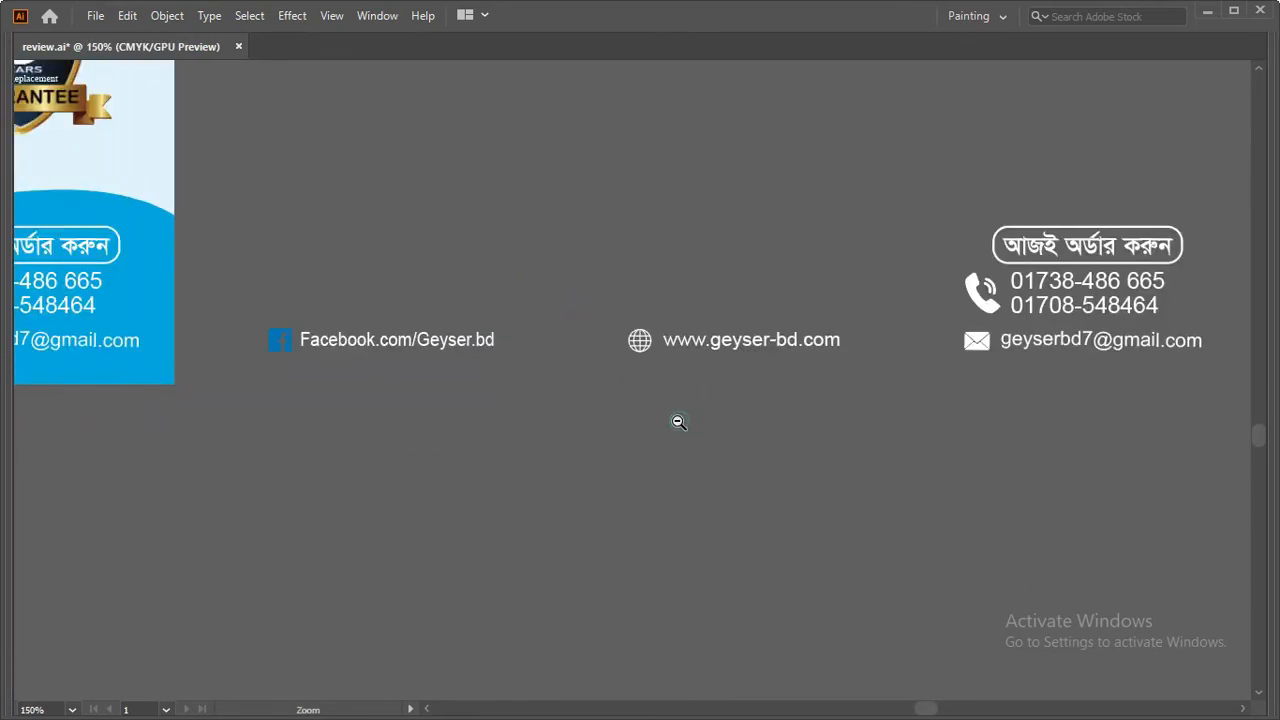
left_click(697, 387, "ctrl+alt")
left_click_drag(256, 446, 257, 443)
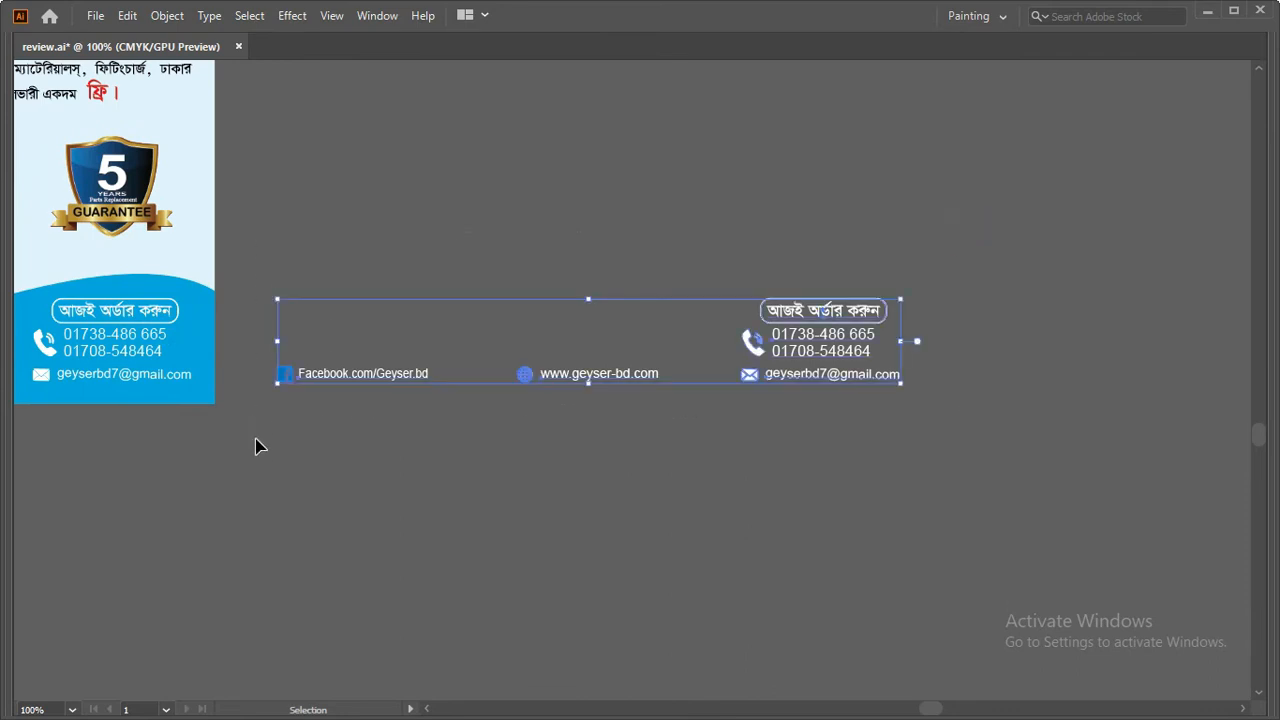
key("Delete")
left_click(424, 310, "ctrl+alt")
left_click(423, 310, "ctrl+alt")
left_click(427, 301, "ctrl+alt")
left_click_drag(413, 317, 371, 363)
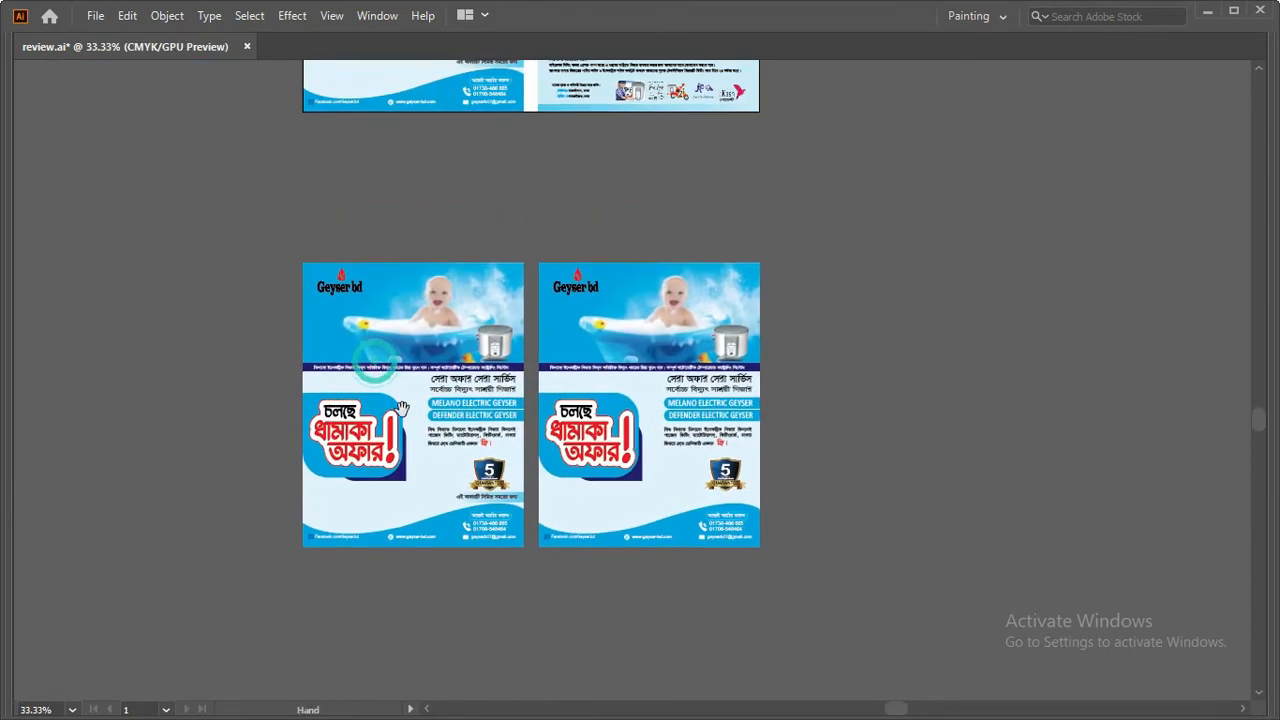
left_click_drag(510, 461, 428, 415)
key("ctrl+a")
left_click(451, 532)
key("ctrl+a")
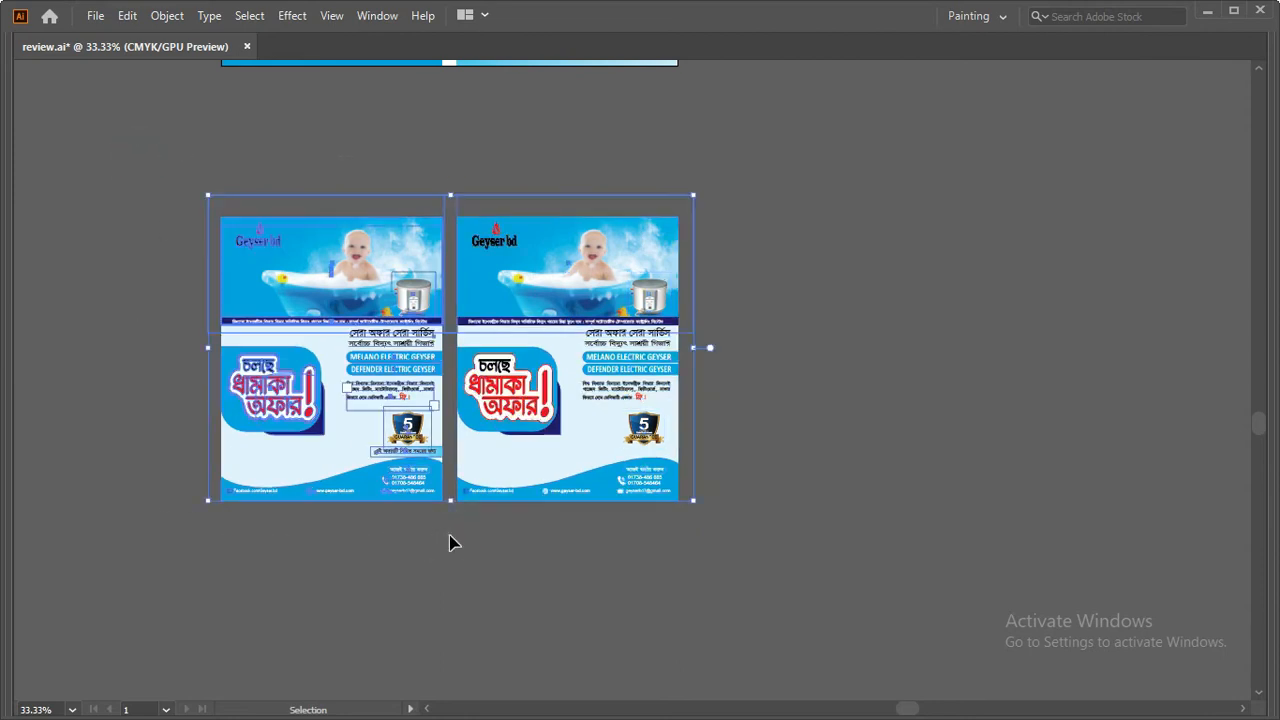
key("Delete")
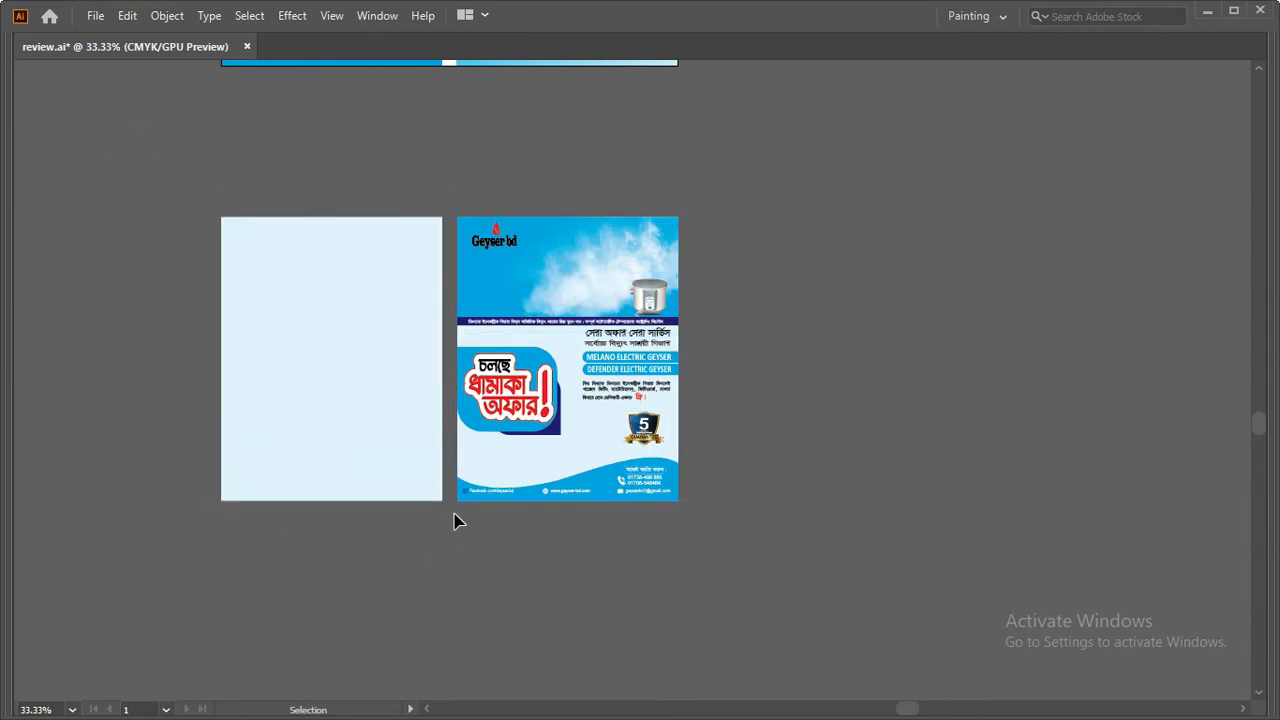
key("ctrl+z")
Step: Delete the rebuilt flyer copy, keeping the complete original front side
left_click(474, 570)
left_click(500, 544)
key("Delete")
Step: Place the price-list back side of the flyer in the empty canvas area and ungroup it
left_click(527, 398, "ctrl+alt")
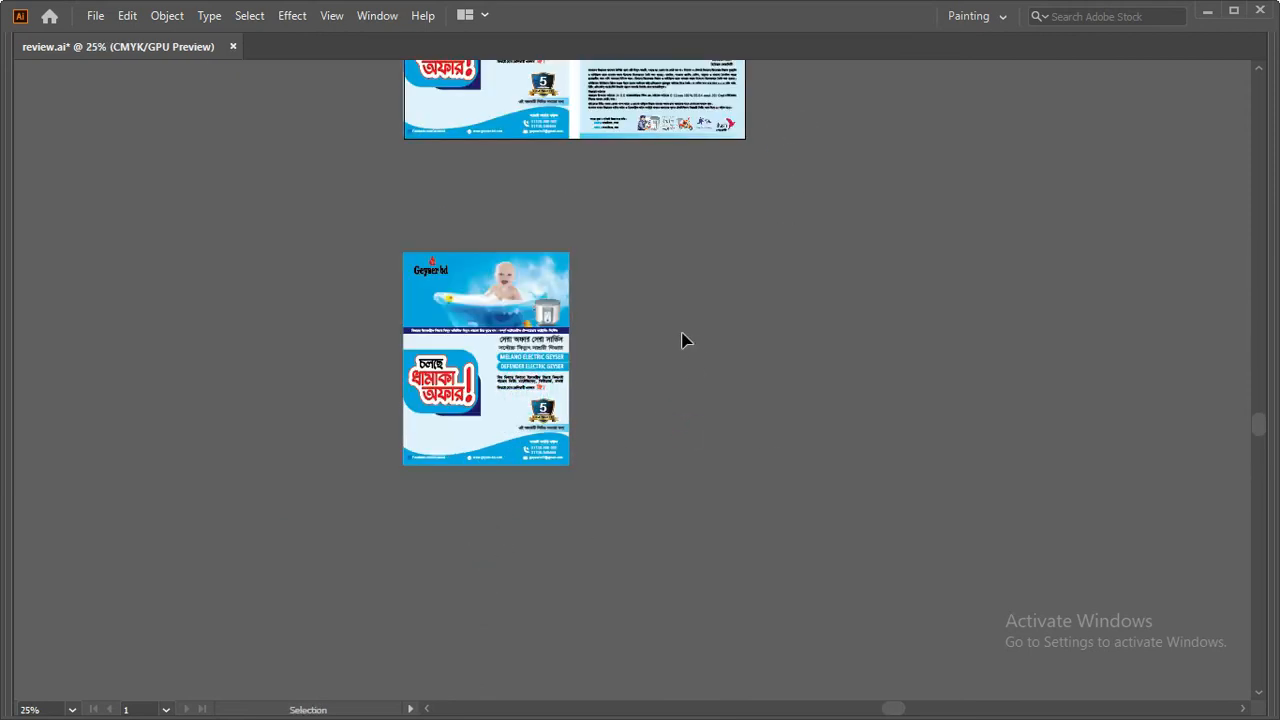
left_click_drag(695, 238, 575, 459)
left_click(478, 357)
left_click_drag(482, 260, 803, 306)
left_click(926, 294, "ctrl")
left_click_drag(621, 324, 515, 358)
left_click(515, 358)
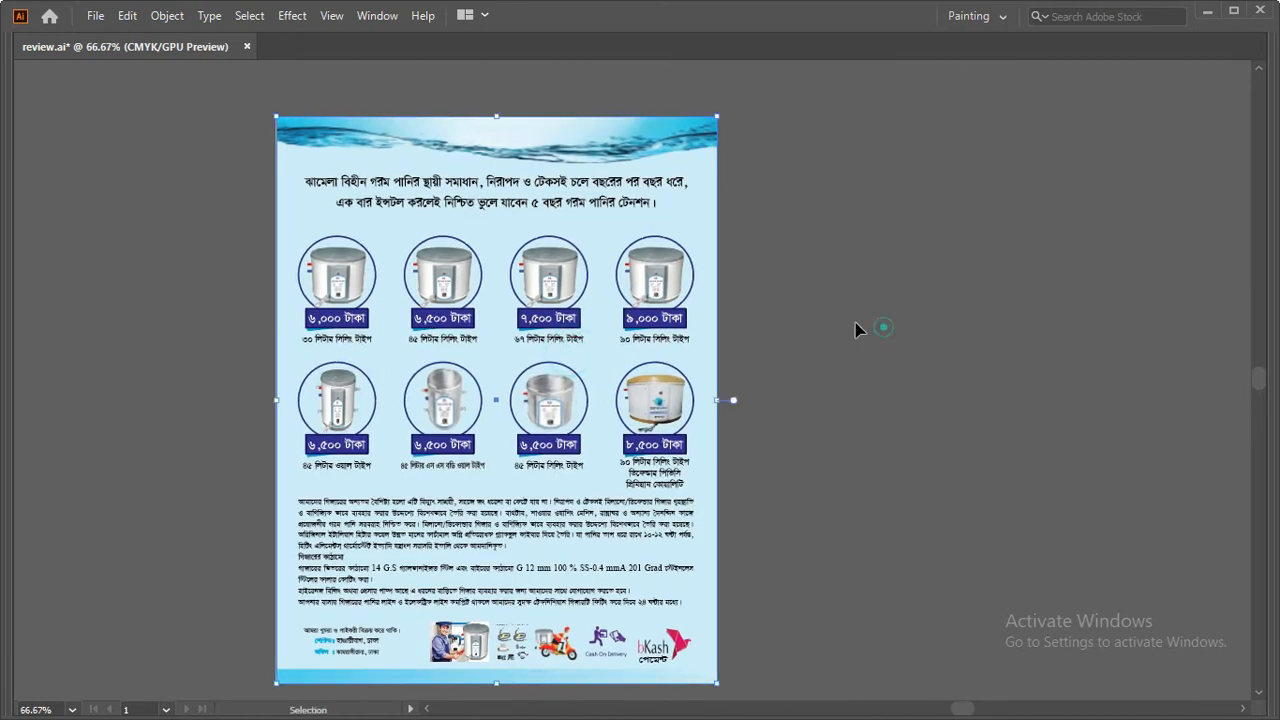
right_click(617, 279)
left_click(681, 435)
left_click(832, 391)
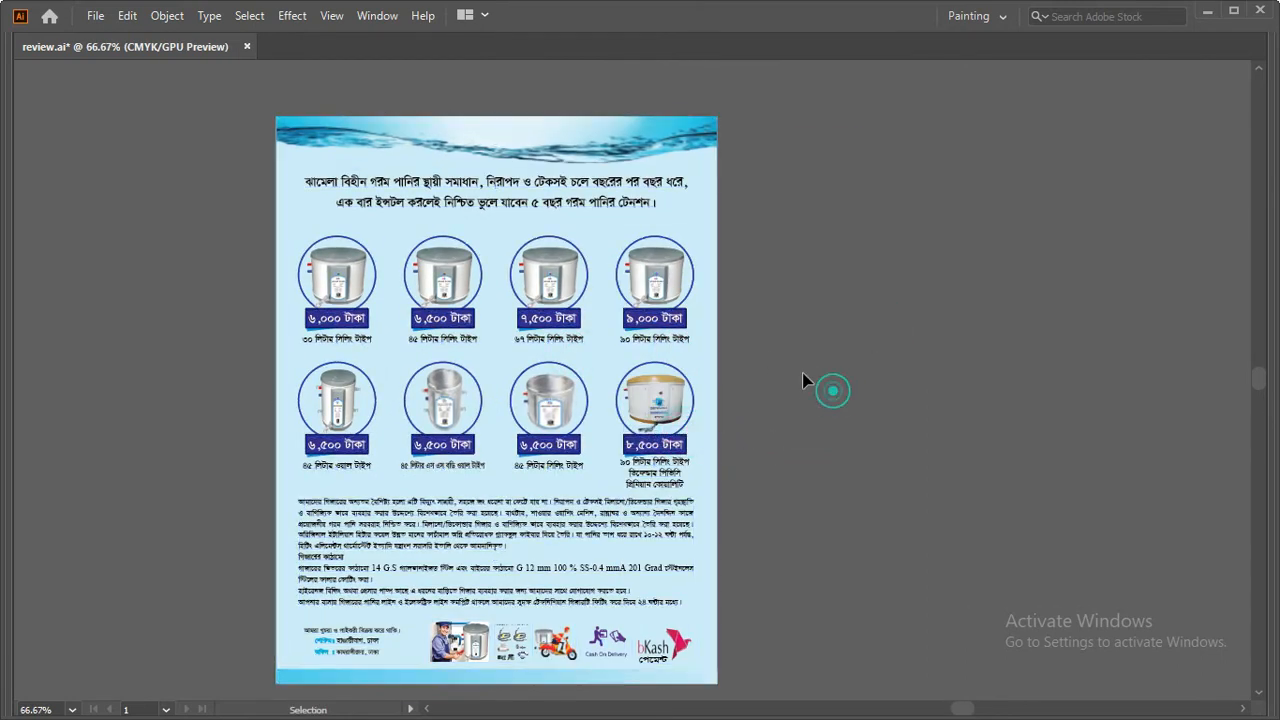
Step: Duplicate the back side's light blue background to the right of the price-list page
key("ctrl+minus")
left_click_drag(548, 444, 516, 343)
left_click(557, 218)
left_click_drag(584, 286, 469, 289)
left_click(464, 314)
left_click_drag(727, 450, 551, 335)
left_click(595, 293)
key("ctrl+d")
Step: Duplicate the water wave banner onto the upper edge of the back side's background copy
left_click(594, 287, "ctrl+alt")
left_click(507, 344)
key("ctrl+d")
key("ctrl+d")
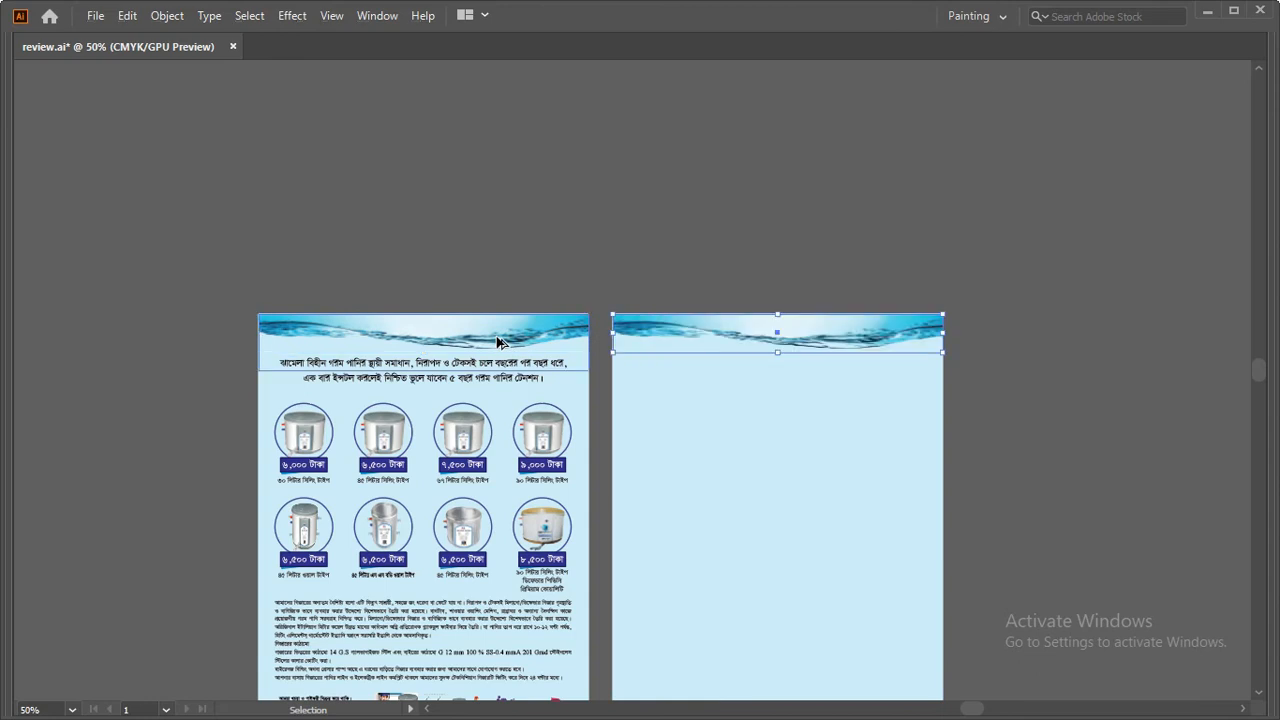
Step: Place a spare copy of the water wave banner beside the background copy and release its clipping mask
left_click_drag(771, 427, 196, 402)
left_click(388, 346, "ctrl")
left_click(781, 370, "ctrl")
left_click(781, 370, "ctrl")
left_click(749, 406, "ctrl")
right_click(667, 322)
left_click(733, 478)
left_click(729, 480)
left_click(693, 375)
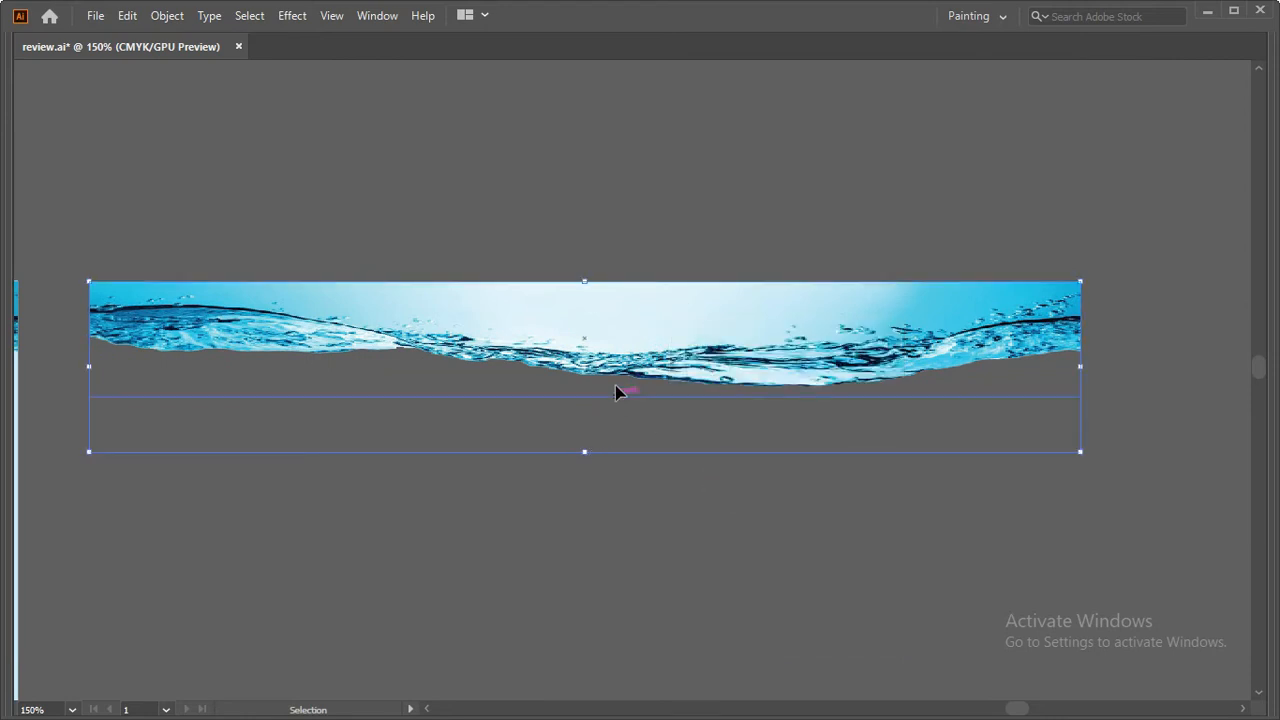
Step: Stretch the unmasked wave image taller to inspect its cut-out edge, and delete the spare banner pieces
left_click(610, 397)
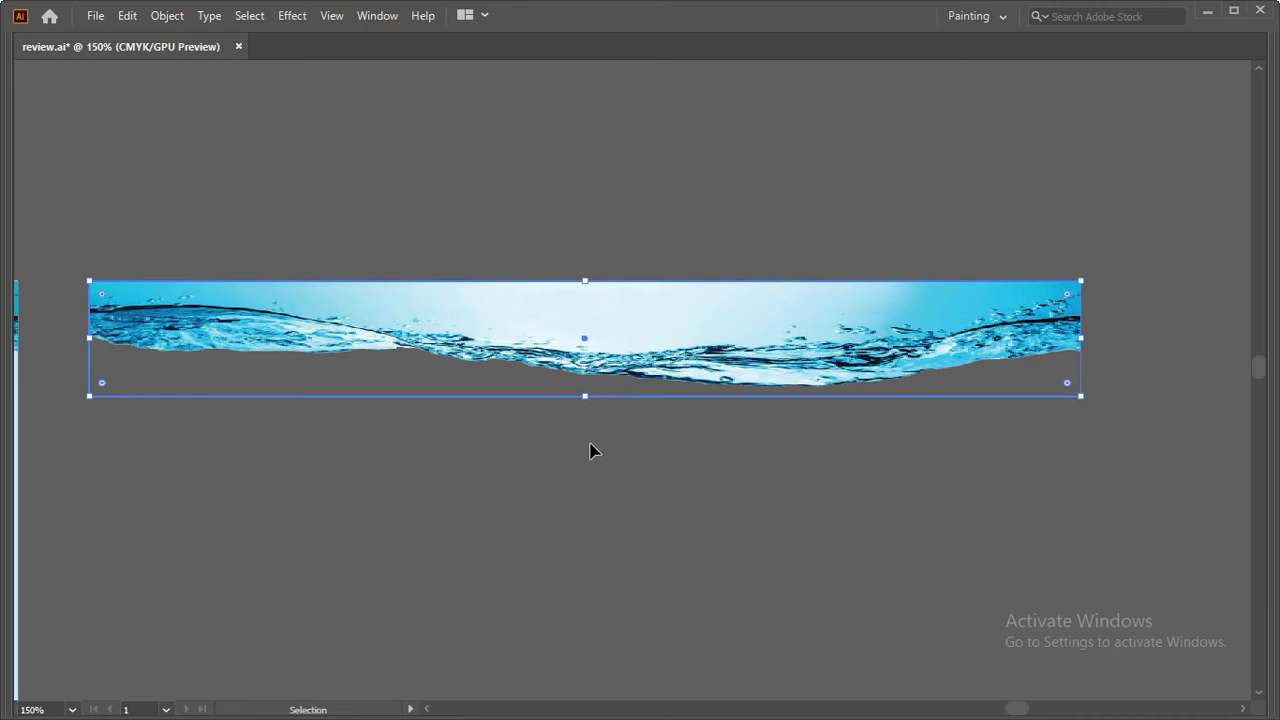
left_click(597, 418)
left_click(600, 371)
left_click(646, 442, "ctrl+alt")
left_click_drag(637, 477, 609, 397)
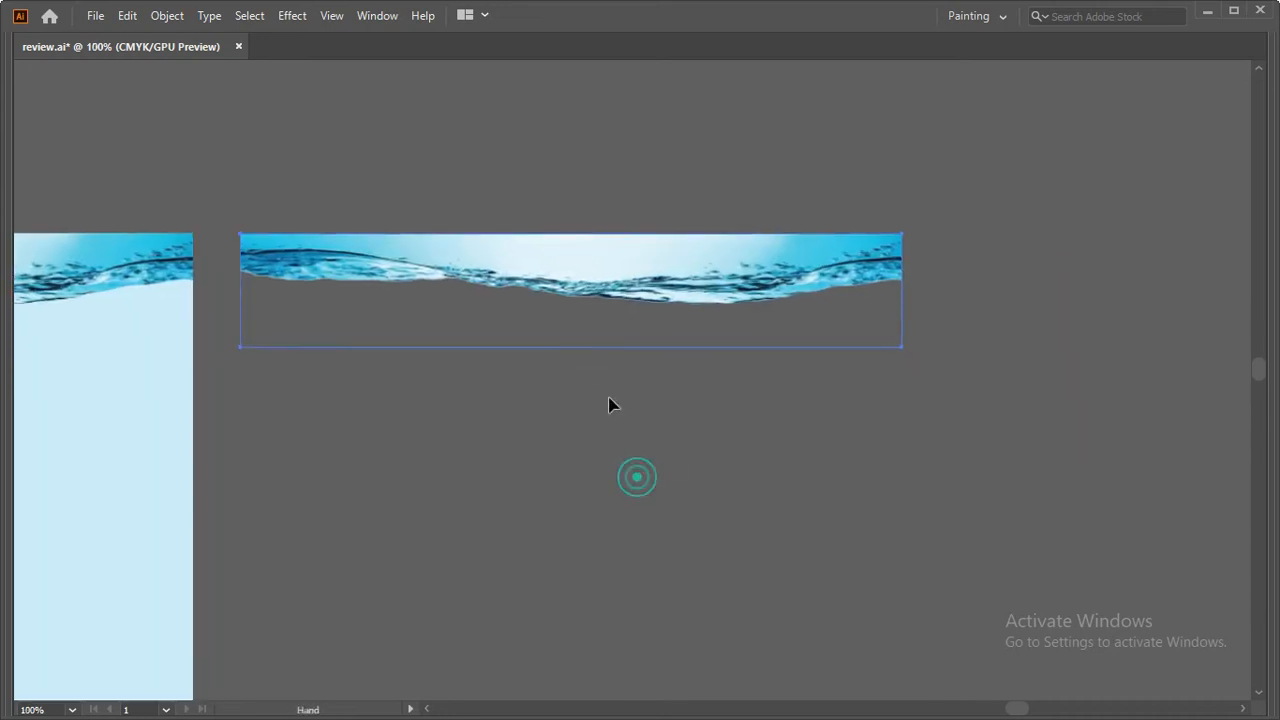
left_click_drag(571, 350, 628, 554)
left_click(609, 390, "ctrl")
left_click_drag(711, 375, 592, 456)
left_click_drag(506, 448, 809, 437)
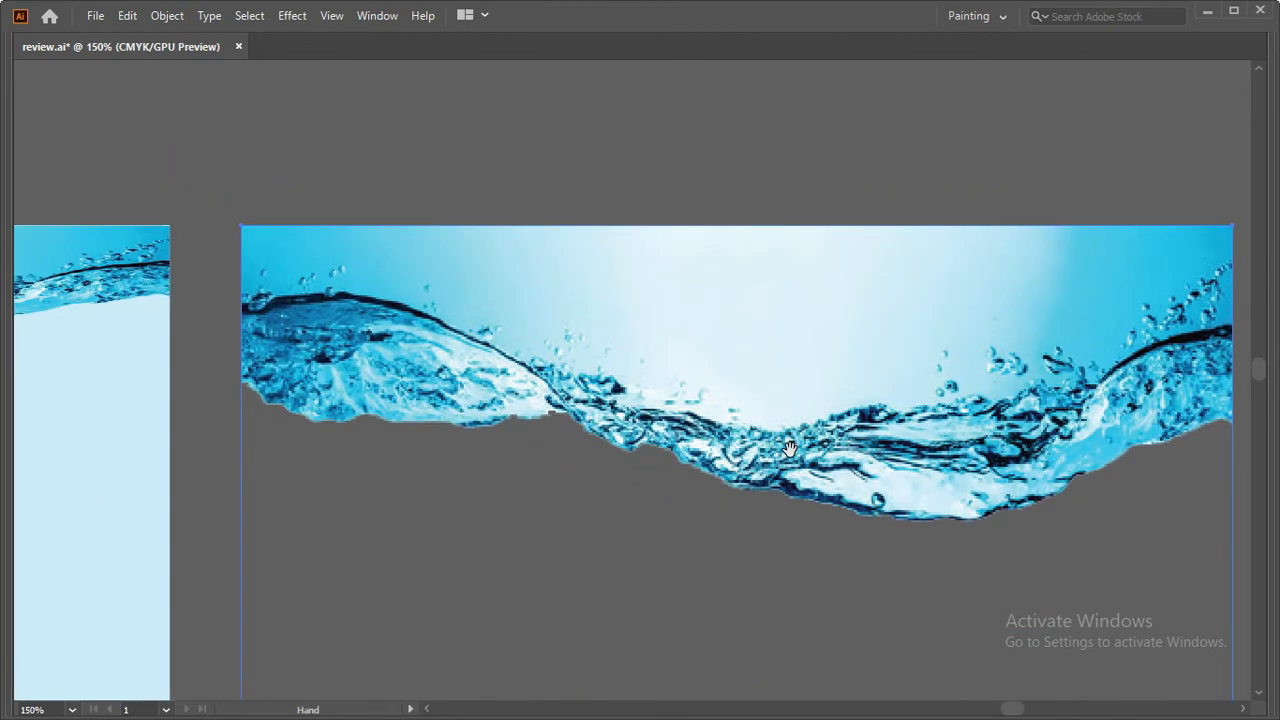
left_click(790, 450, "ctrl+alt")
left_click(790, 450, "ctrl+alt")
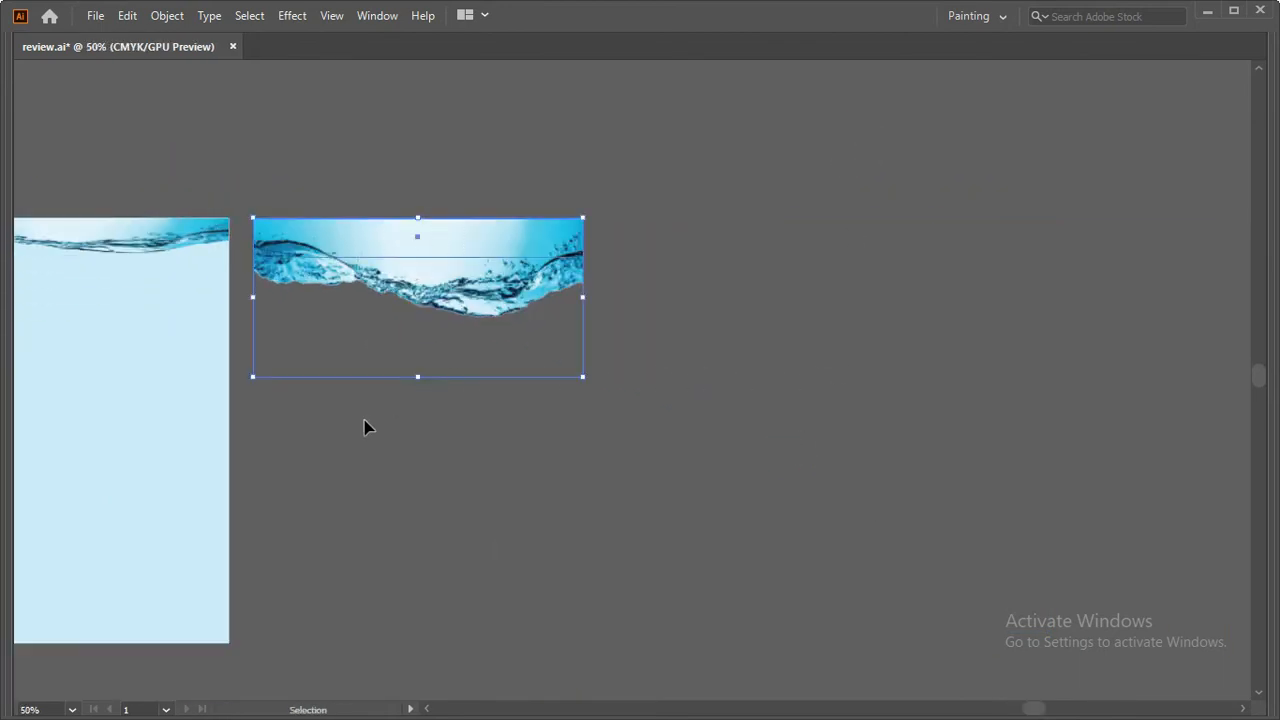
key("Delete")
Step: Duplicate the two-line Bangla heading onto the background copy, beneath the water wave banner
left_click_drag(163, 379, 663, 398)
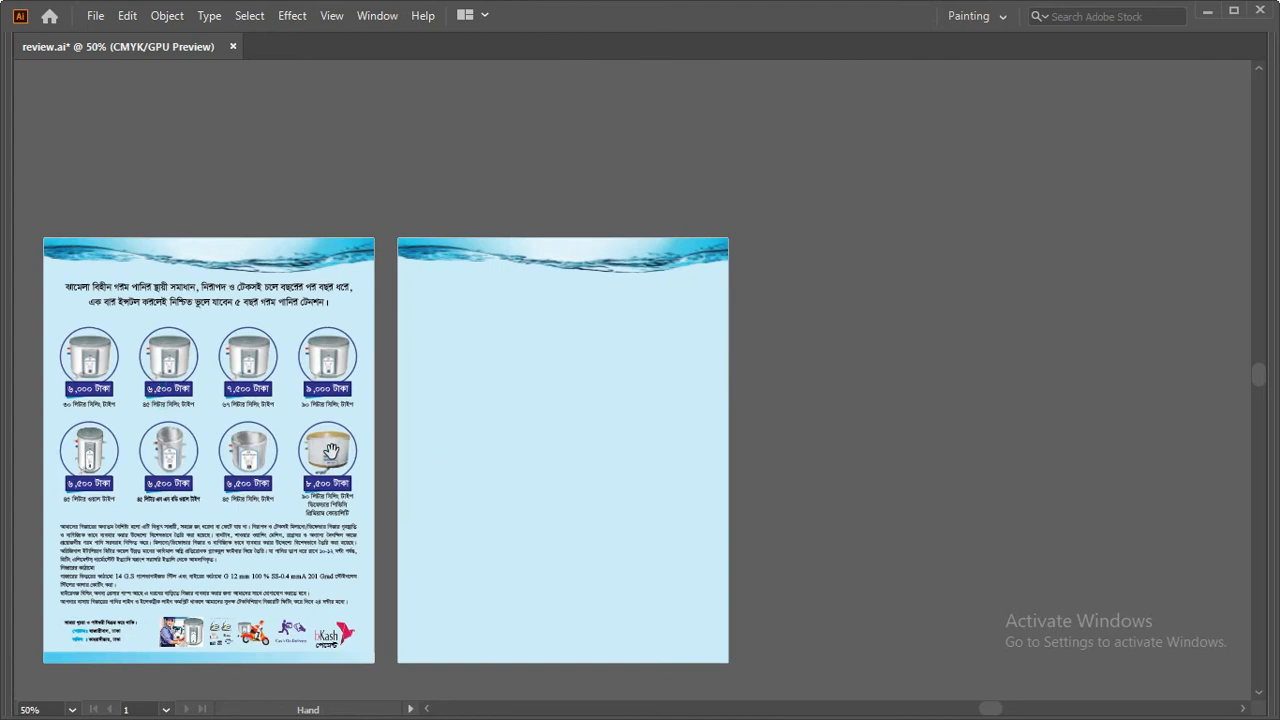
left_click_drag(334, 449, 453, 408)
left_click(512, 357, "ctrl")
left_click(166, 310)
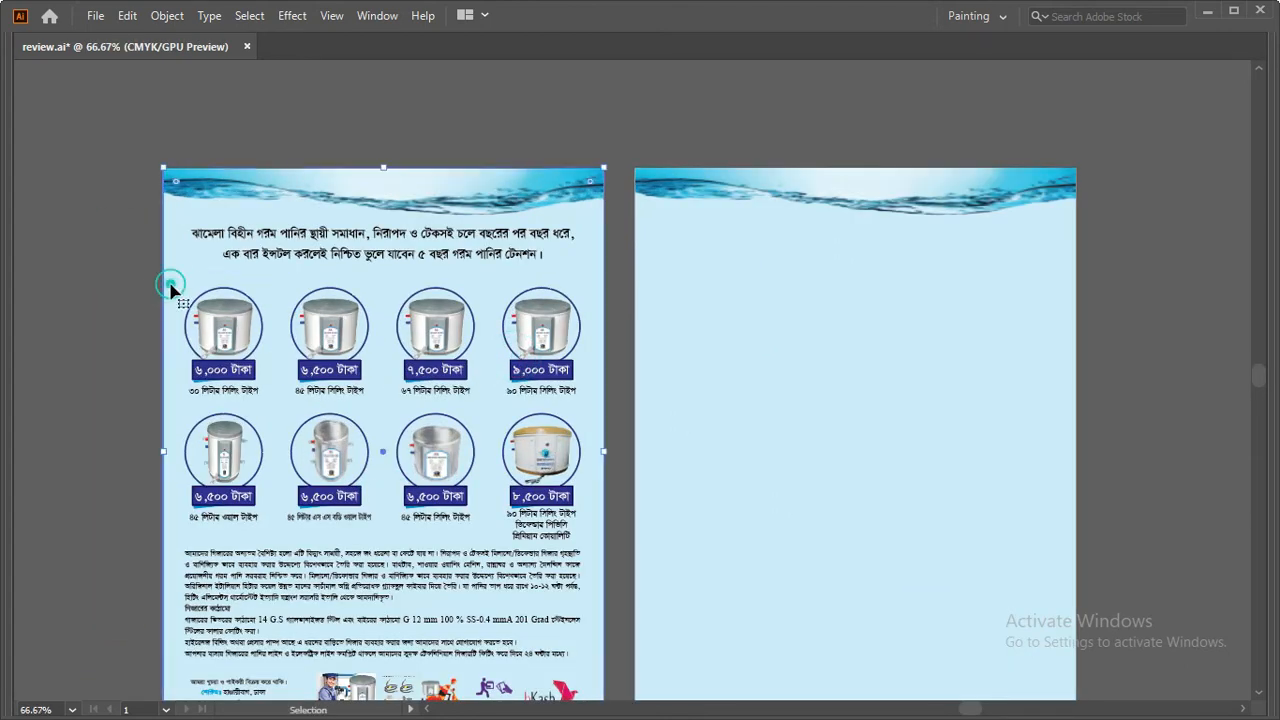
key("a")
left_click(118, 227)
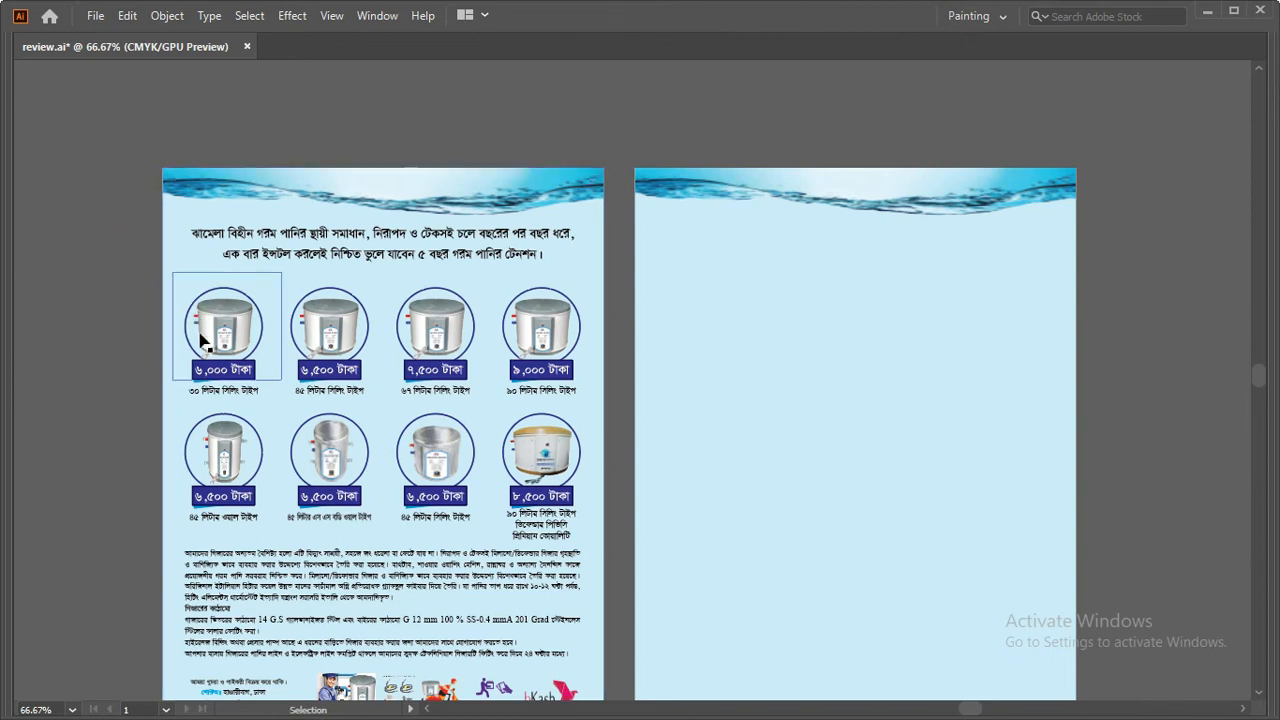
left_click(581, 536)
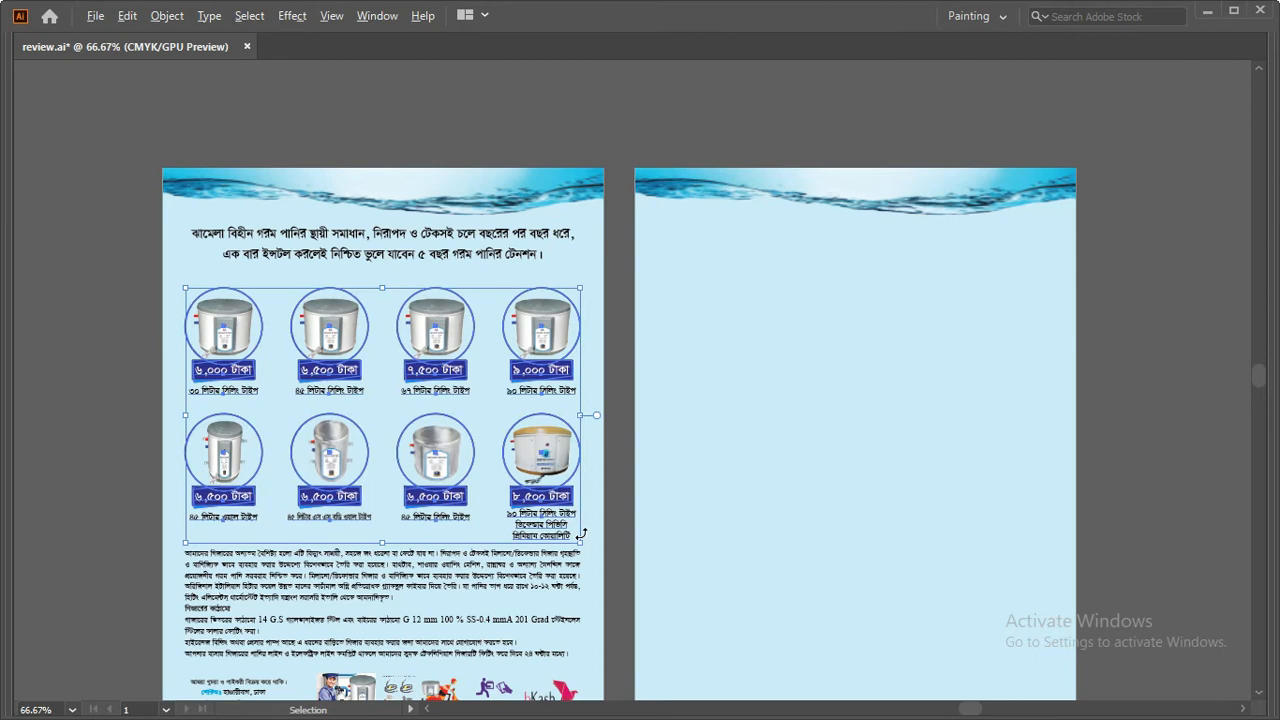
left_click(500, 253)
key("ctrl+c")
key("ctrl+shift+v")
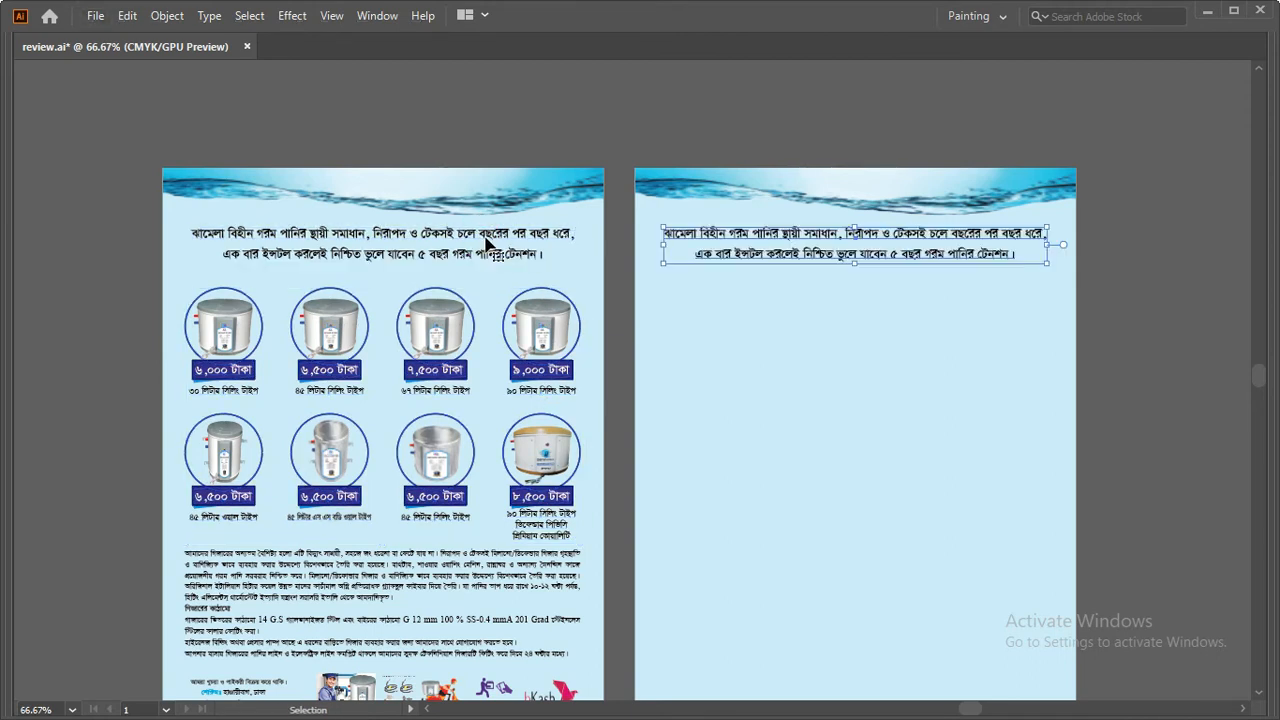
Step: Duplicate the grid of eight geysers with price labels and captions onto the background copy, beneath the heading
left_click(575, 527)
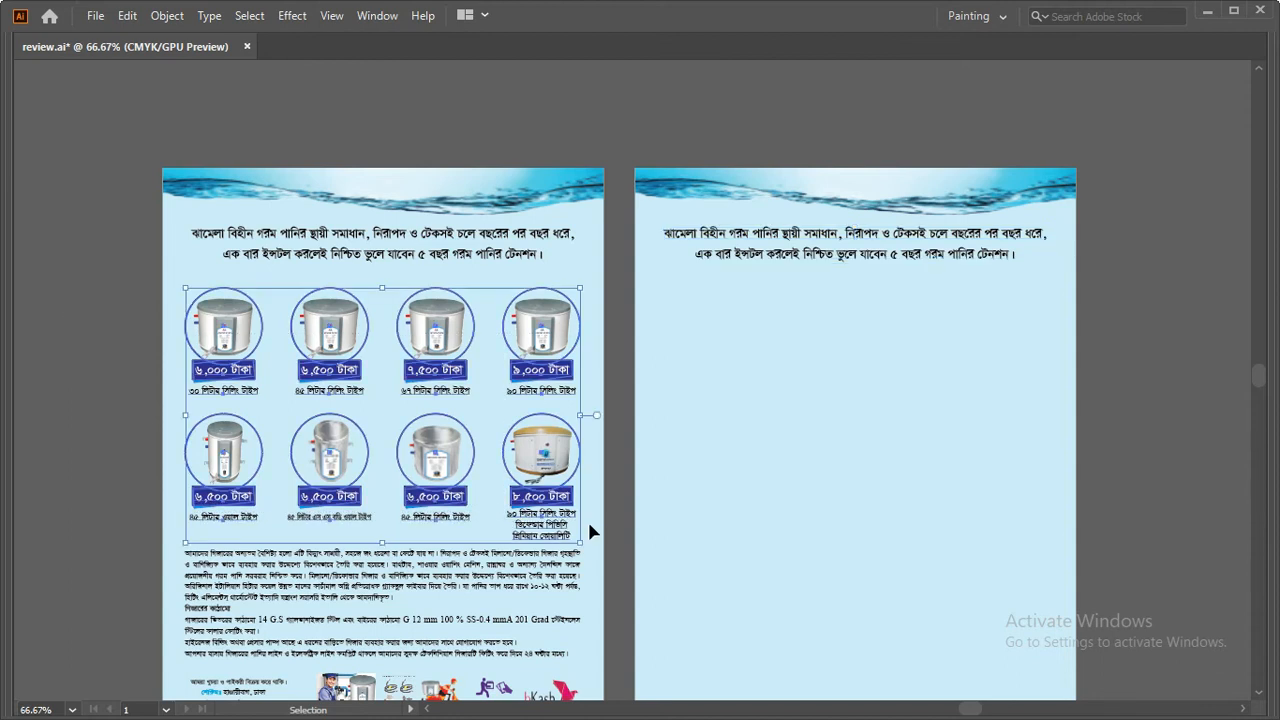
key("ctrl+c")
key("ctrl+shift+v")
scroll(920, 508, "right", 5)
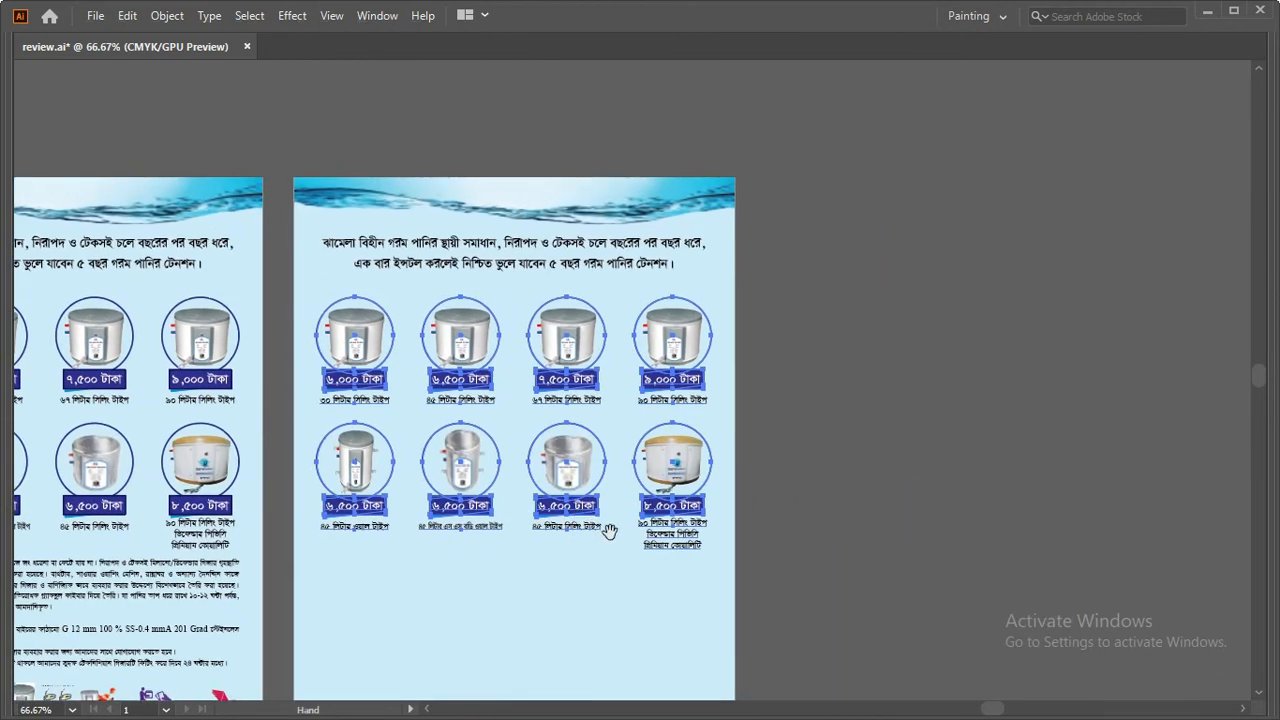
Step: Repeat the duplication to place a spare geyser grid beside the page copy, and hide the artboards
key("ctrl+d")
key("ctrl+plus")
left_click_drag(914, 508, 857, 527)
key("ctrl+shift+h")
left_click(882, 210)
left_click_drag(628, 434, 612, 568)
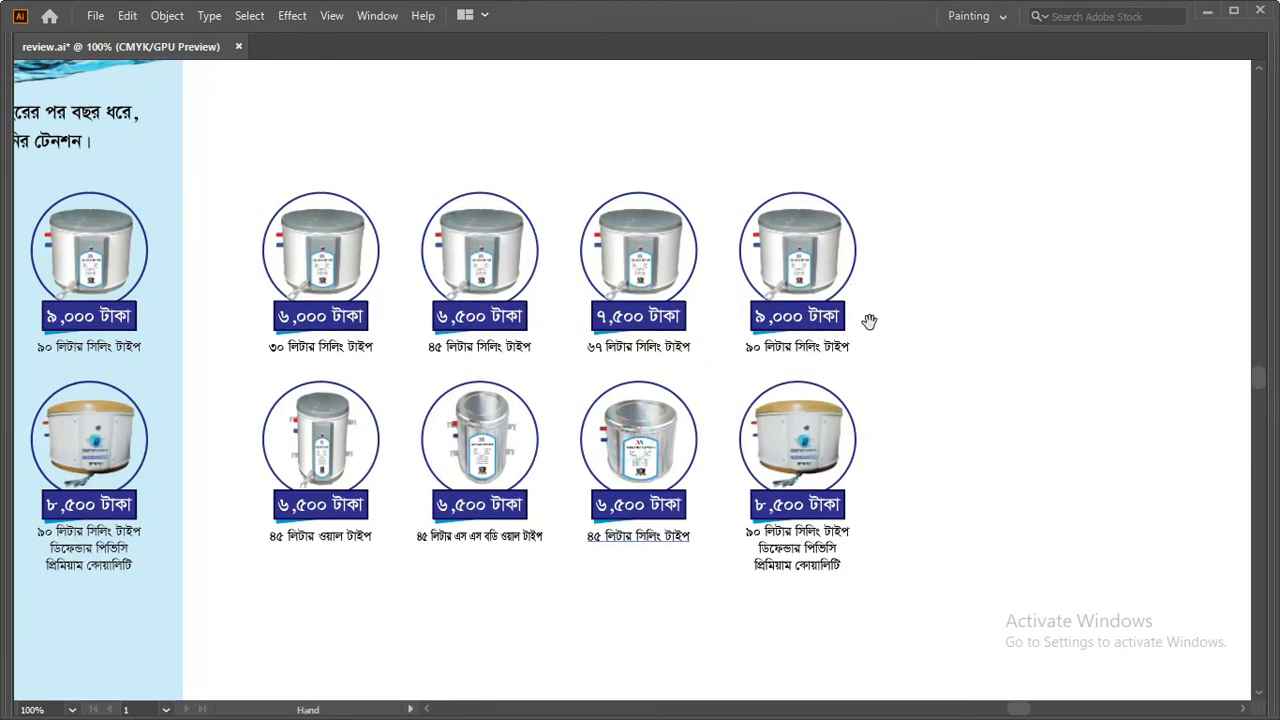
Step: Ungroup the spare grid's ৯,০০০ টাকা geyser item and release the clipping mask on its product image
left_click(877, 271, "ctrl")
left_click(594, 350, "ctrl")
left_click_drag(558, 395, 549, 284)
left_click(528, 286)
right_click(526, 284)
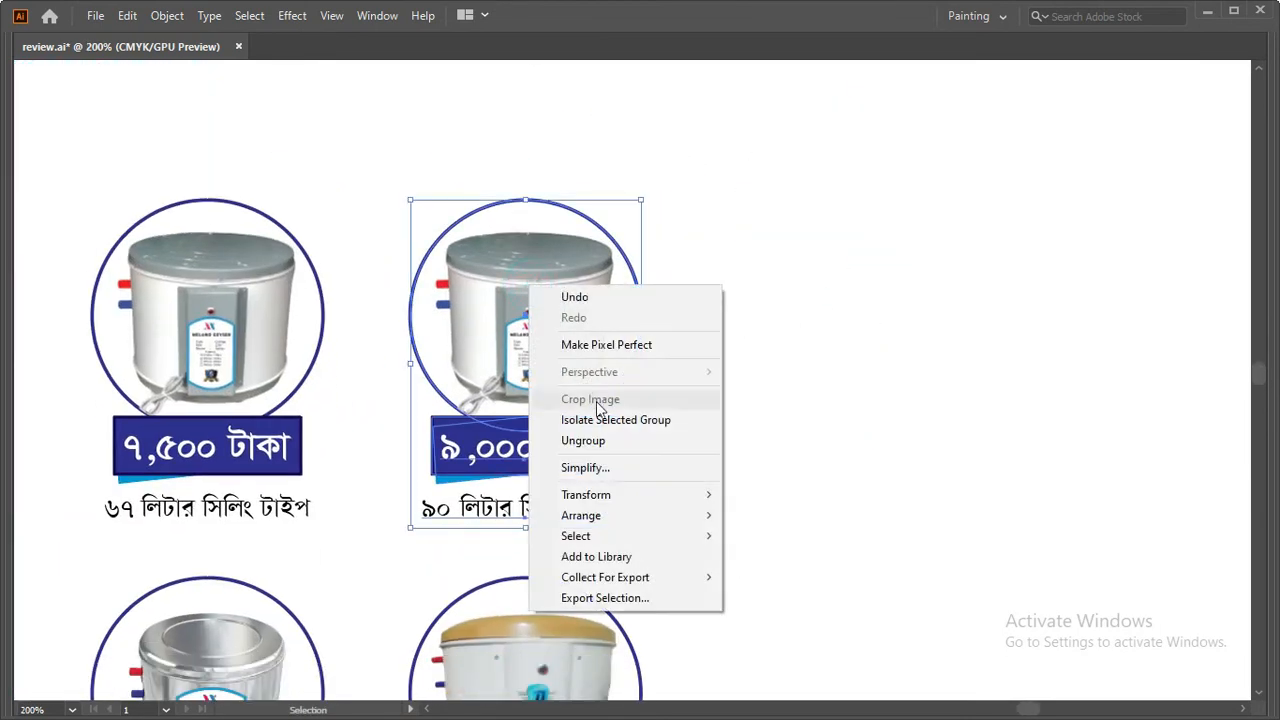
left_click(588, 442)
left_click(727, 397)
right_click(533, 313)
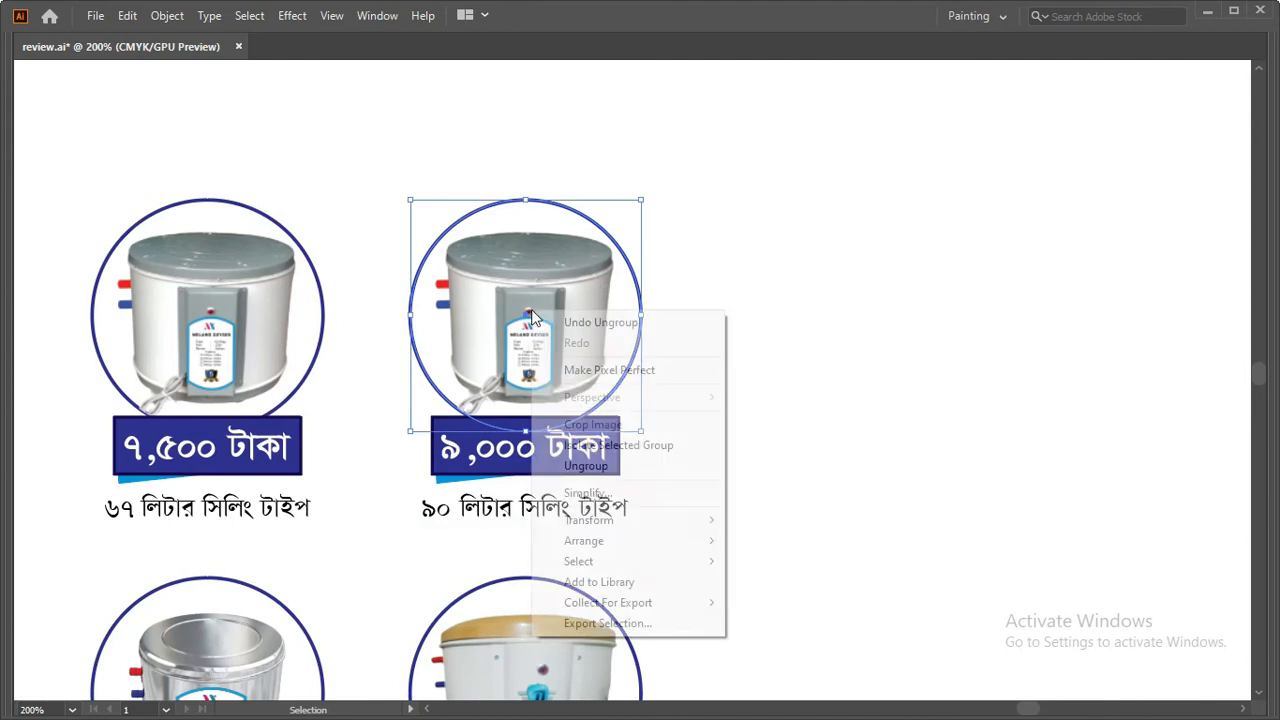
left_click(606, 474)
left_click(731, 415)
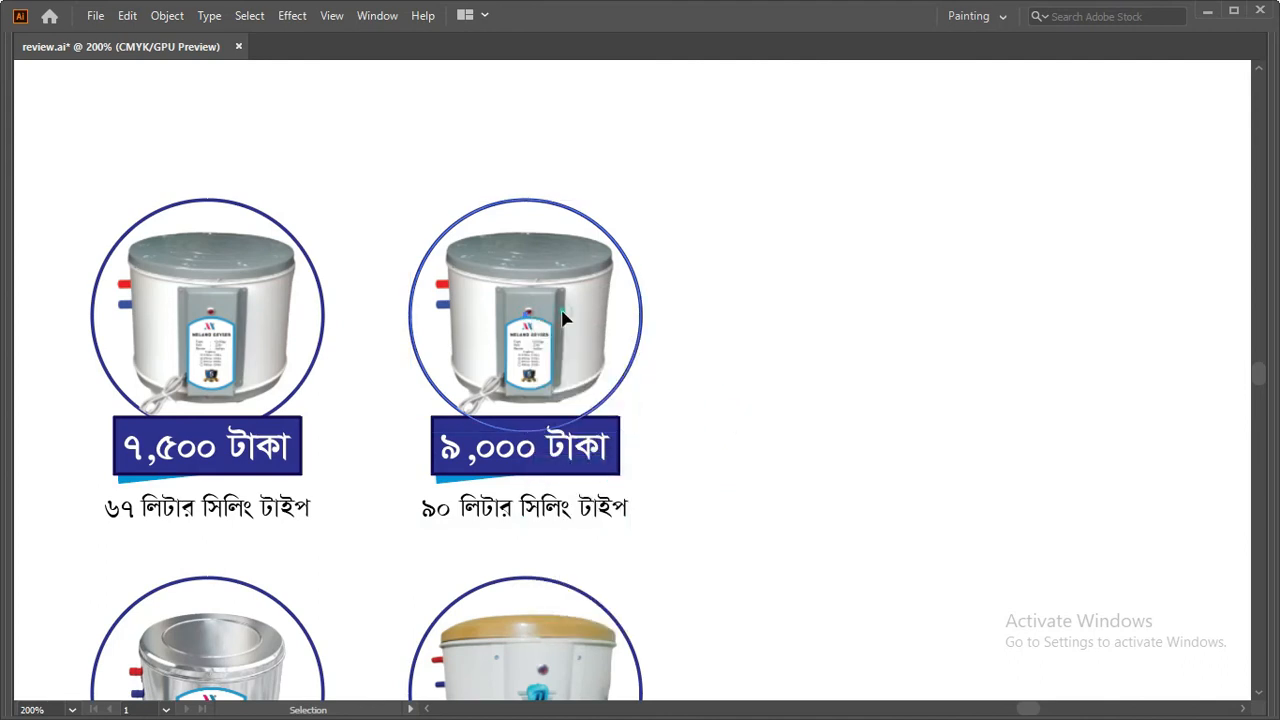
right_click(563, 314)
left_click(640, 468)
left_click(749, 434)
Step: Pull the clipping shape, geyser image and circular outline off the ৯,০০০ টাকা item one by one and remove them
left_click_drag(529, 323, 975, 335)
left_click_drag(768, 194, 1031, 422)
key("Delete")
left_click_drag(586, 320, 975, 320)
left_click(980, 520)
left_click(882, 288)
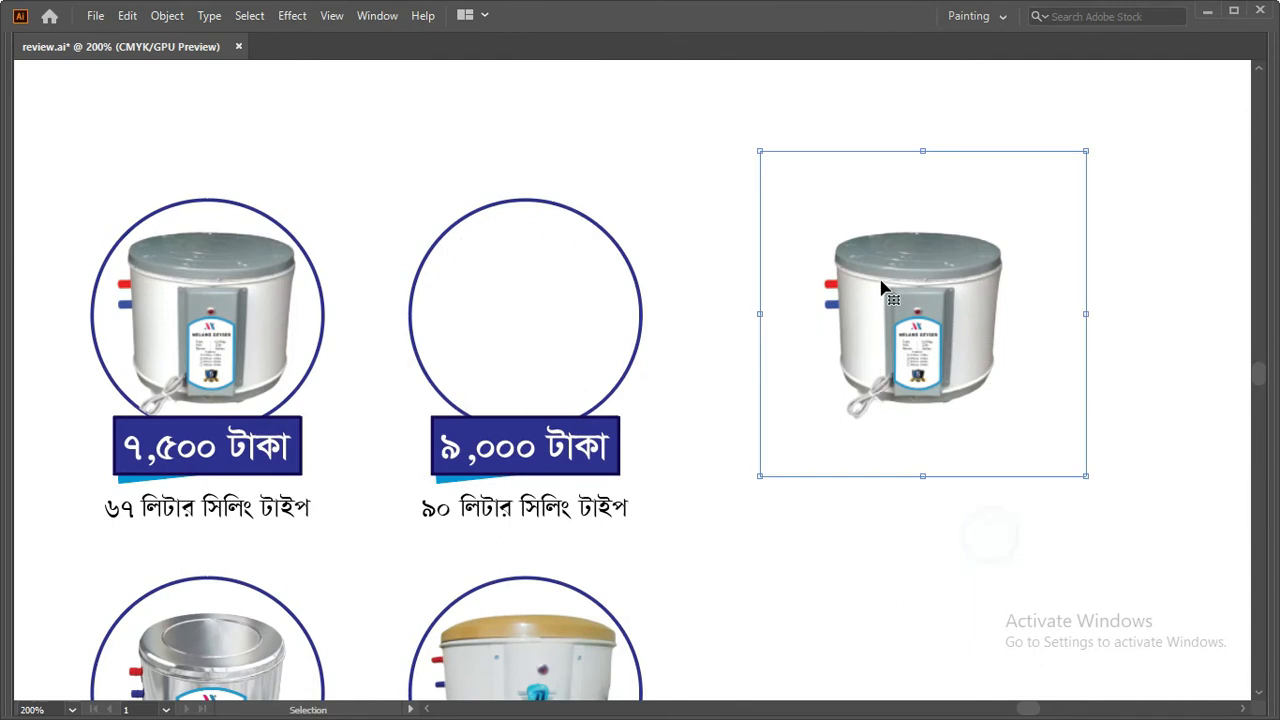
key("ctrl+x")
left_click(638, 348)
left_click_drag(636, 352, 918, 405)
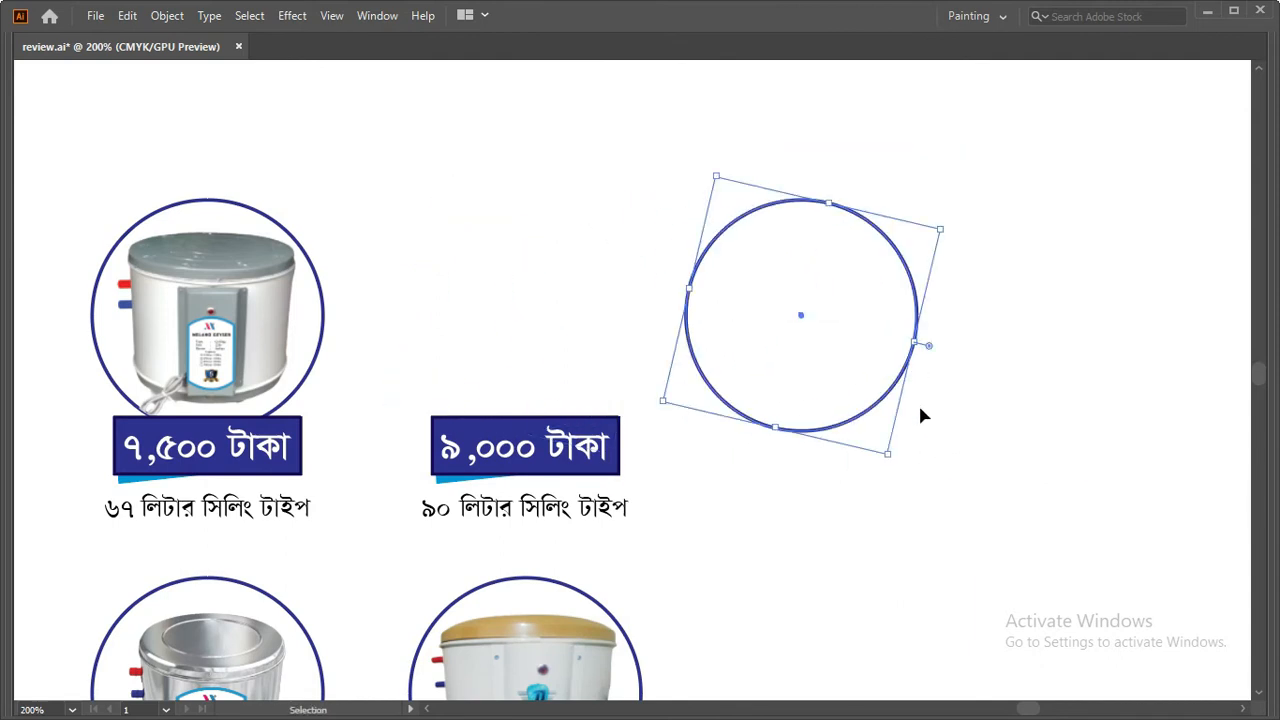
key("Delete")
Step: Ungroup the spare ৯,০০০ টাকা price label and delete its white price text
left_click(617, 418)
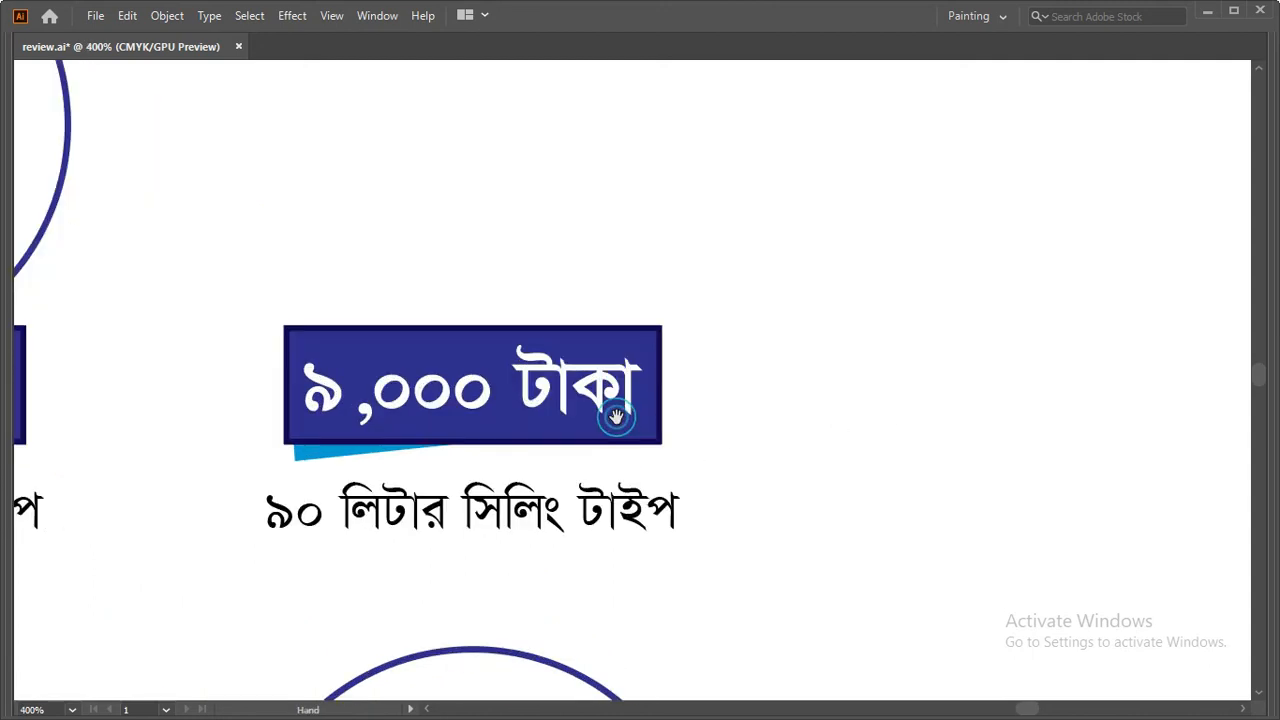
key("v")
left_click(398, 362)
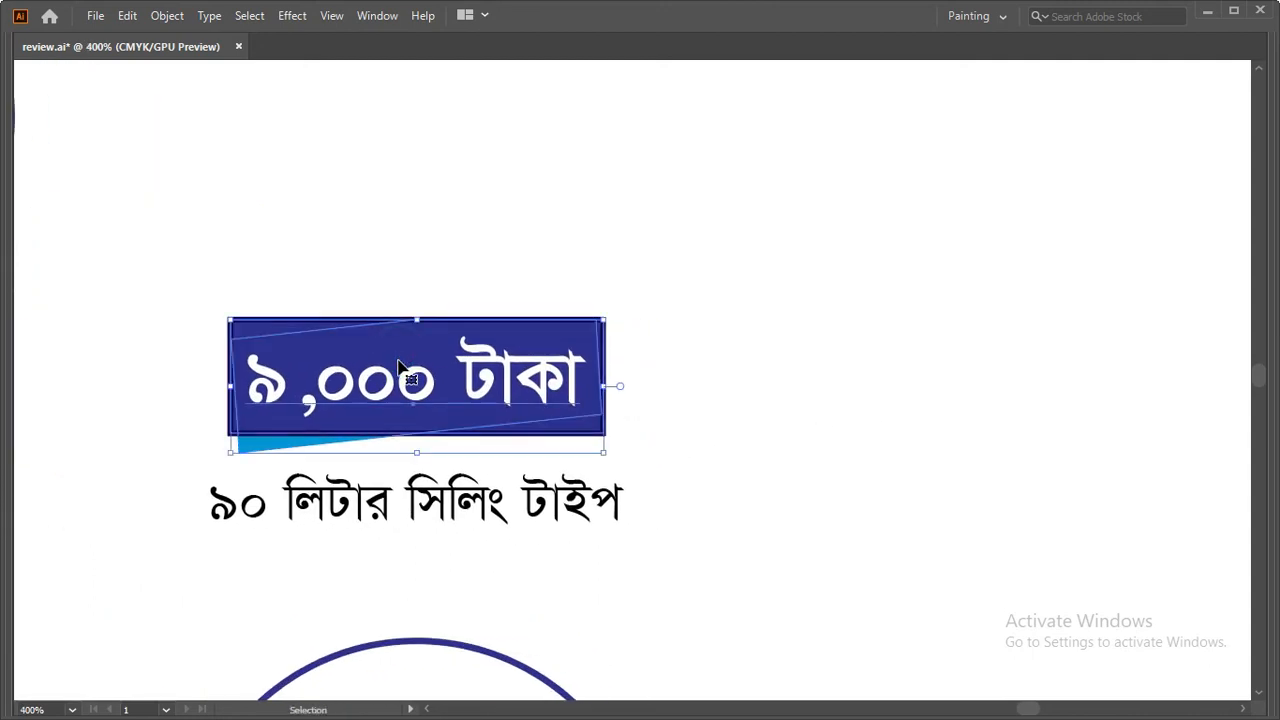
right_click(398, 366)
left_click(474, 218)
left_click(697, 266)
left_click(411, 392)
key("Delete")
Step: Ungroup the label's navy and blue backing shapes, move them apart, and delete both along with the caption
left_click(404, 385)
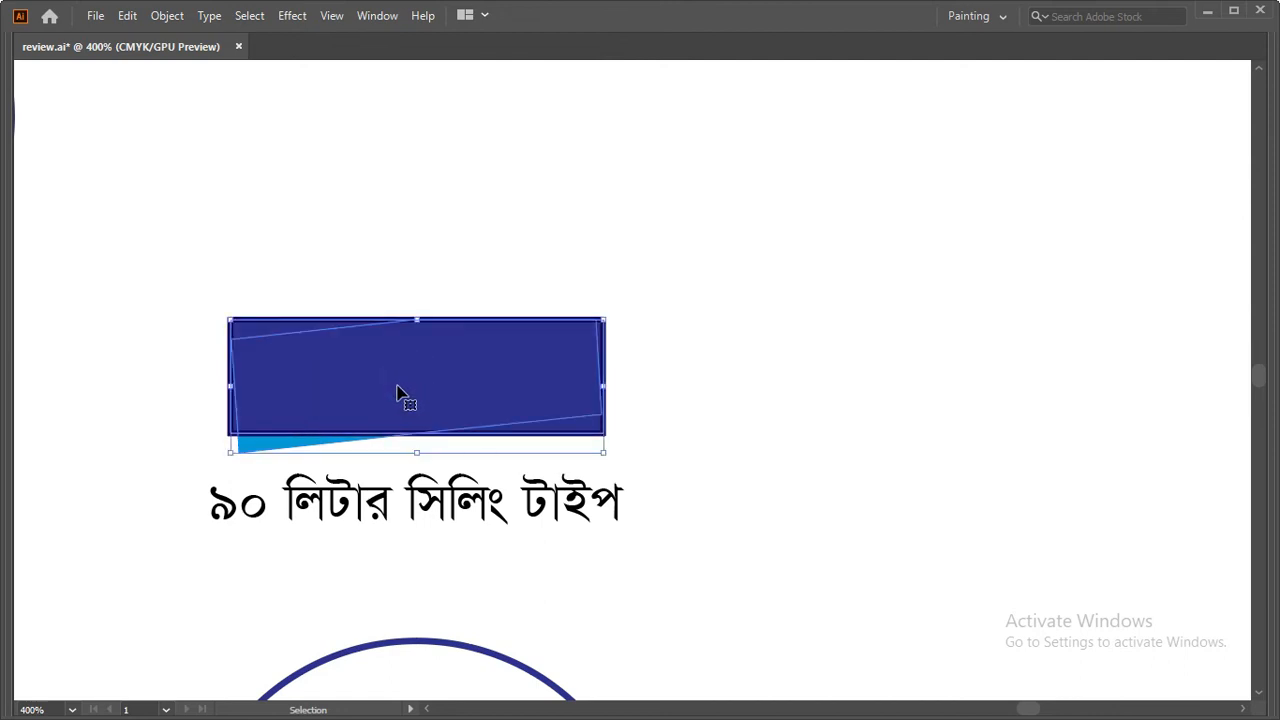
right_click(397, 393)
left_click(466, 208)
left_click(500, 363)
left_click_drag(500, 363, 500, 161)
left_click(489, 364)
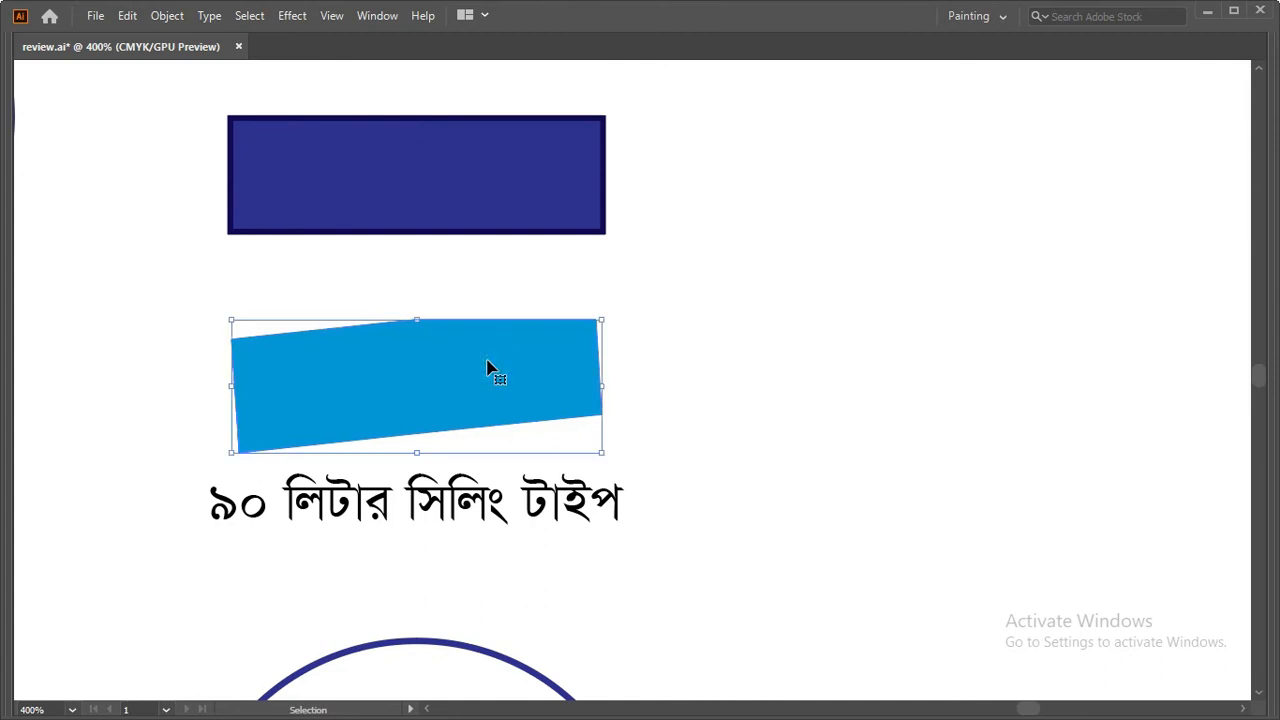
key("Delete")
left_click(343, 230)
key("Delete")
left_click(370, 500)
key("Delete")
Step: Draw a rectangle about 1.43 in wide and 0.44 in high in the emptied area as a new price label
key("m")
left_click_drag(686, 317, 657, 420)
left_click_drag(414, 312, 865, 452)
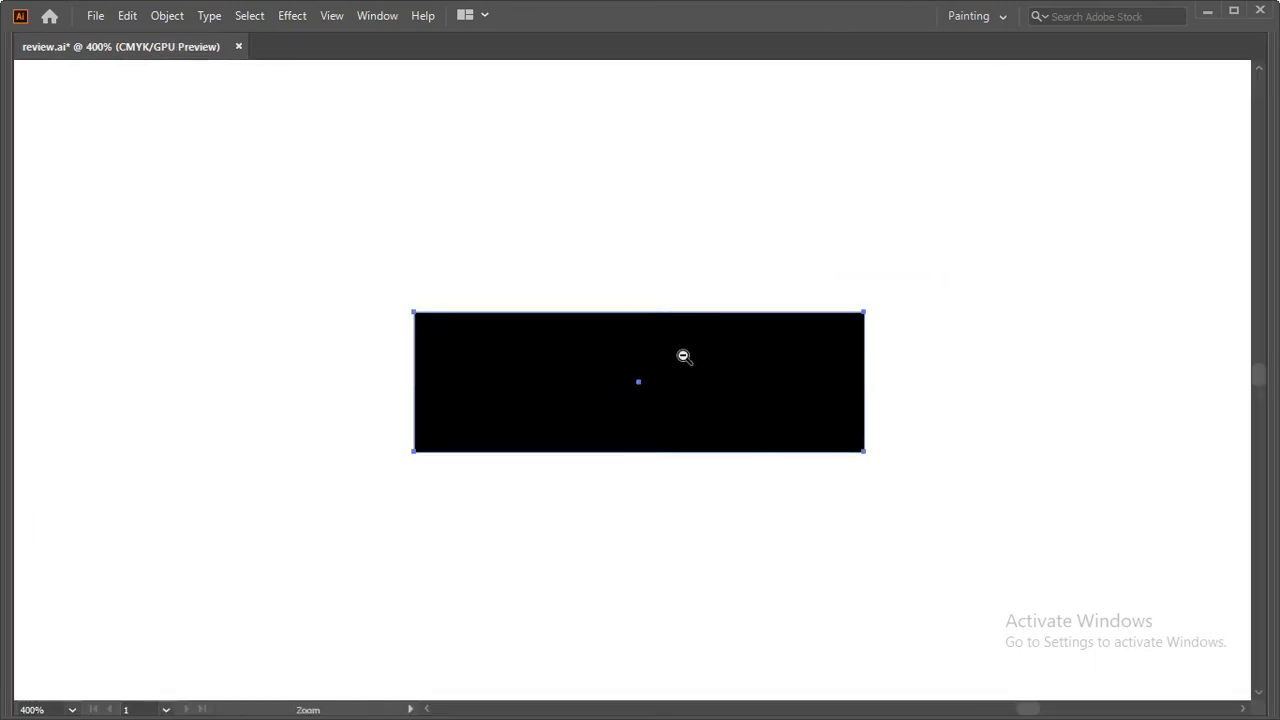
left_click(683, 356, "ctrl+alt")
left_click(683, 356, "ctrl+alt")
left_click(683, 356, "ctrl+alt")
Step: Set the new rectangle's fill to C 100, M 100, Y 0, K 50
key("Tab")
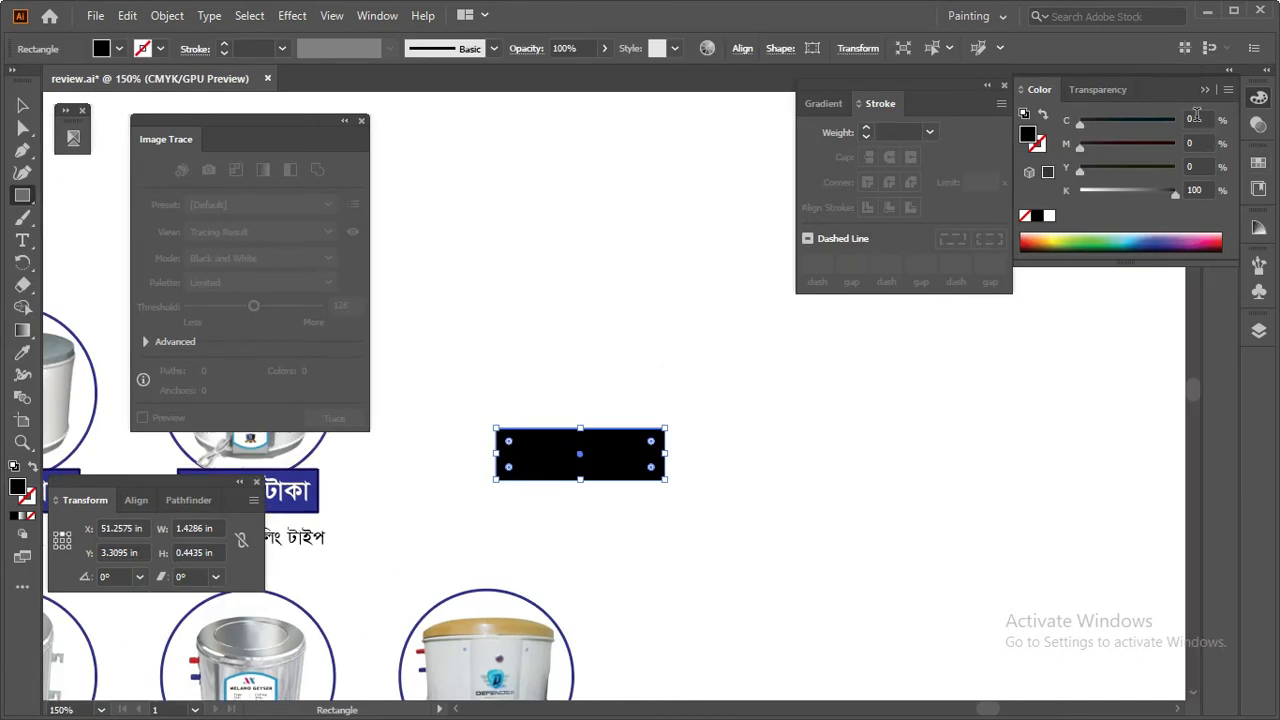
type("100")
key("Tab")
key("Tab")
key("Tab")
key("Tab")
key("Tab")
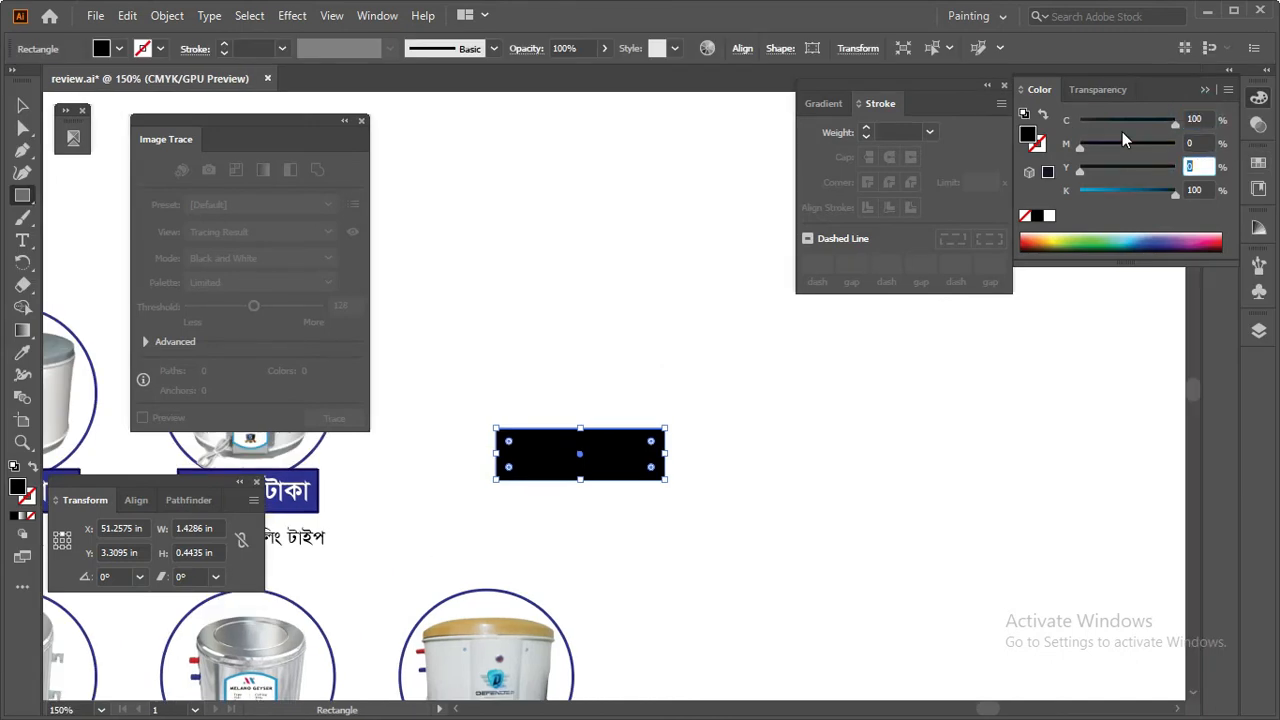
type("100")
key("Tab")
key("Tab")
type("50")
key("Return")
key("Tab")
key("z")
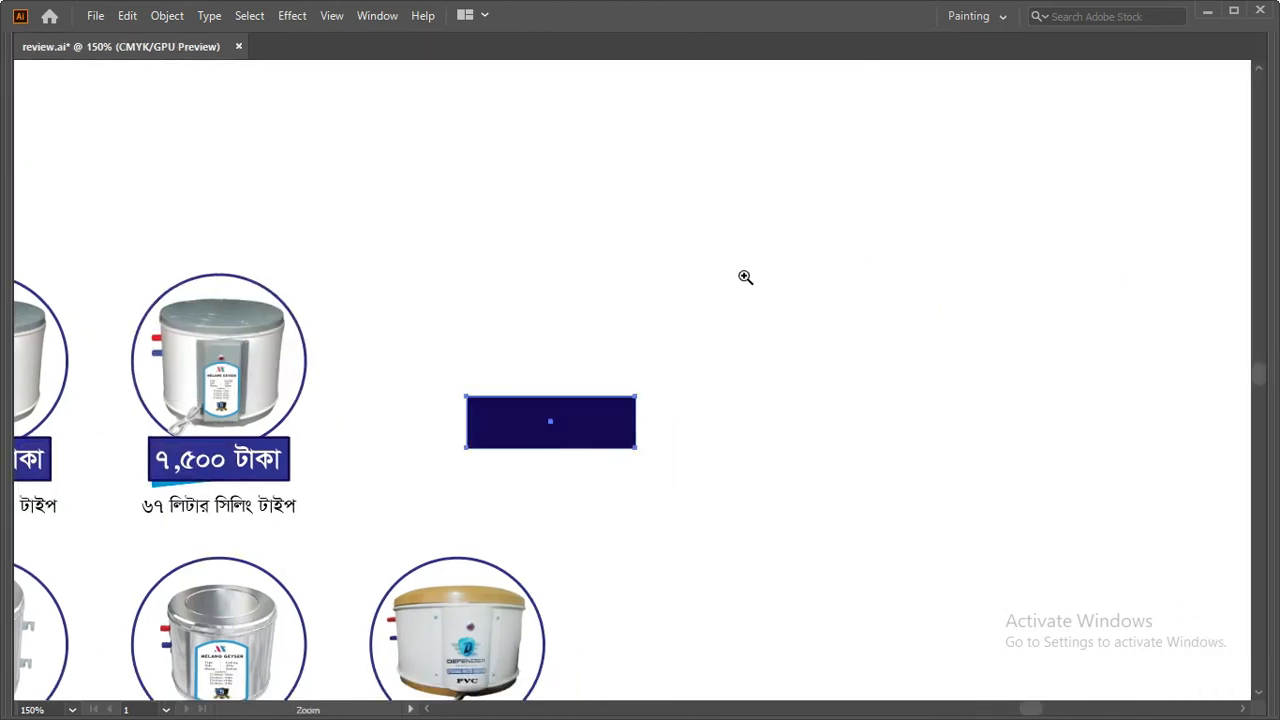
Step: Duplicate the navy rectangle in place behind the original and rotate the copy by about 4.4°
double_click(745, 277)
left_click_drag(406, 511, 737, 283)
left_click(548, 393, "ctrl+alt")
left_click_drag(580, 451, 568, 360)
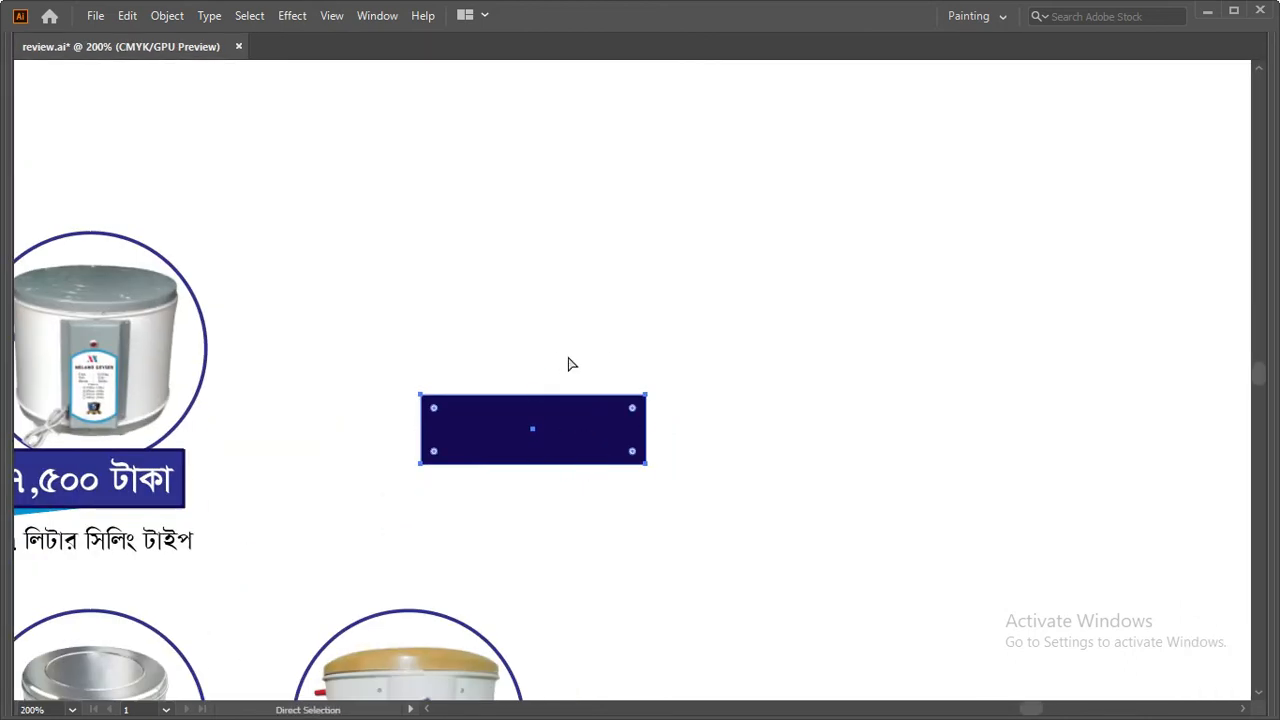
left_click(617, 417, "ctrl")
key("e")
left_click_drag(751, 400, 751, 380)
key("v")
left_click(757, 363)
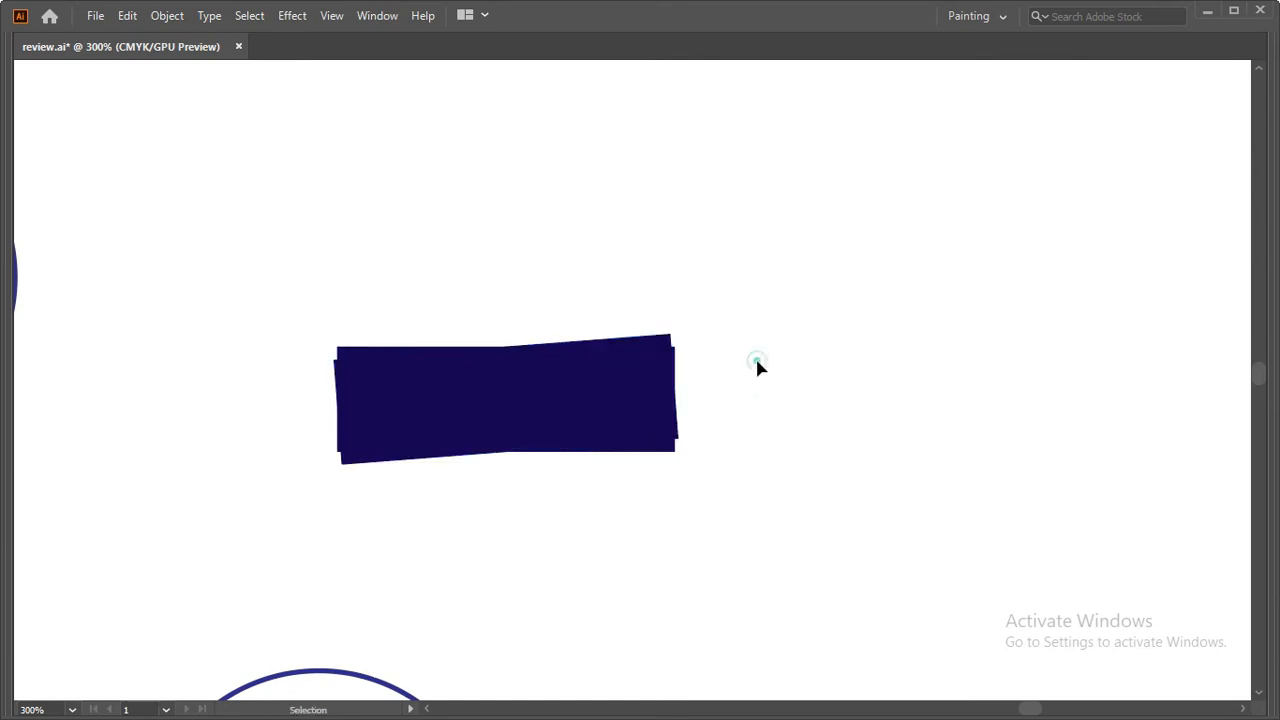
Step: Recolor the tilted rectangle to pure cyan with C 100 and the other channels at 0
left_click(385, 462)
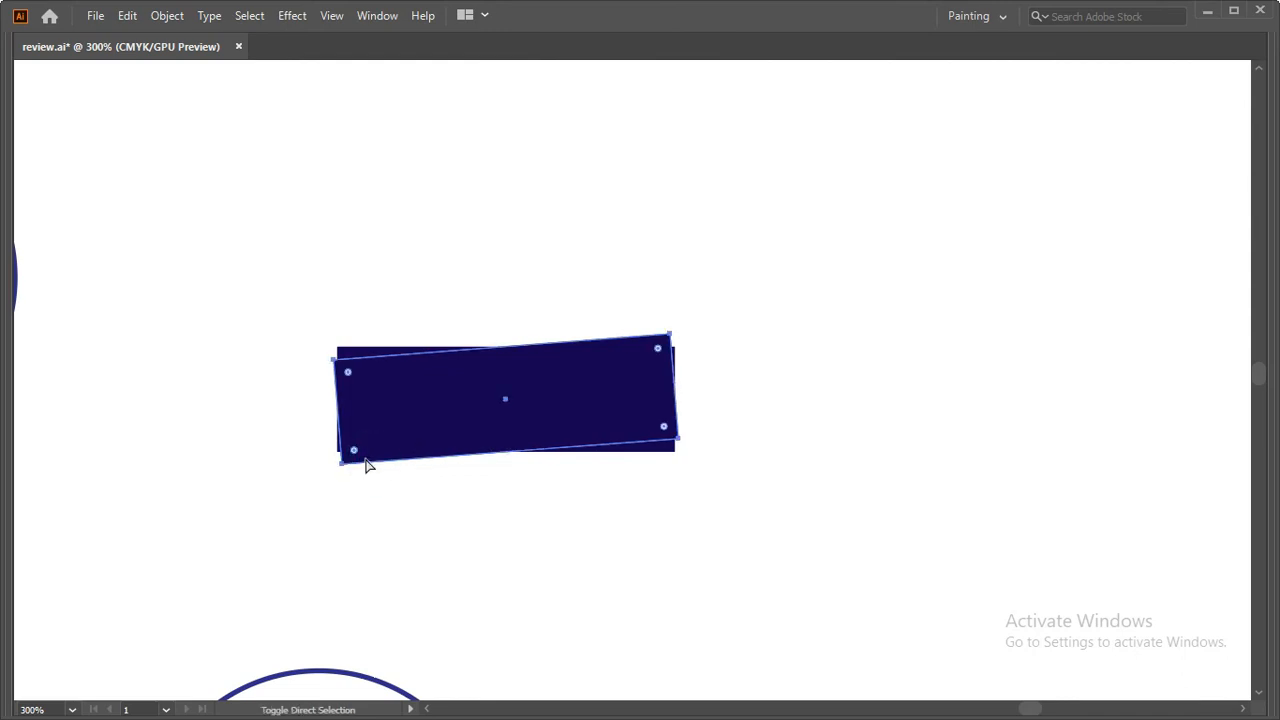
key("Tab")
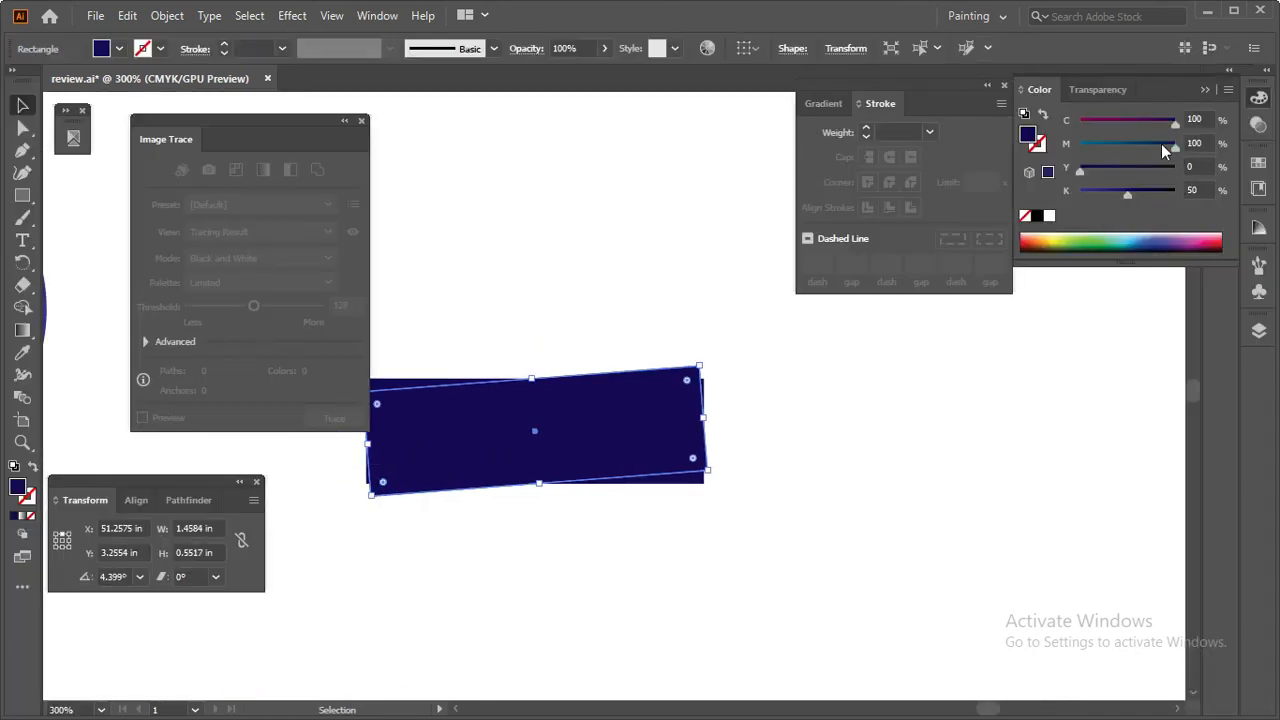
left_click(1049, 216)
left_click_drag(1080, 124, 1202, 128)
key("Tab")
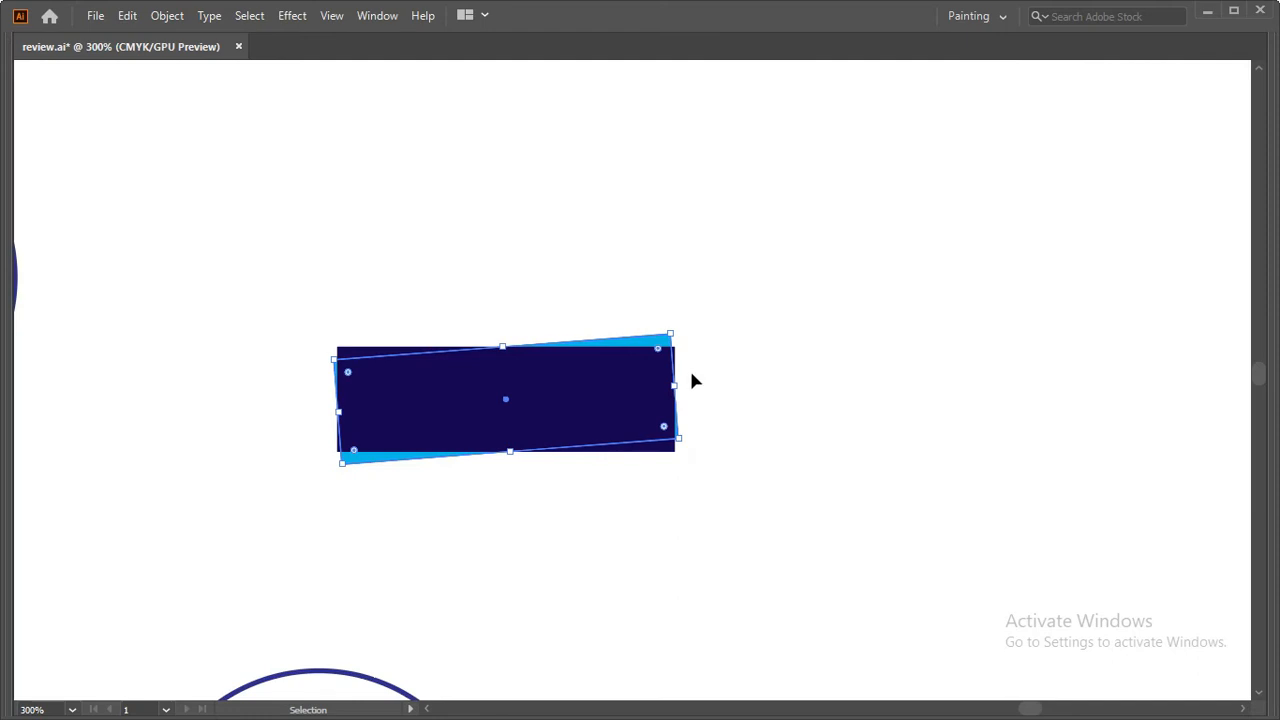
Step: Use the Shape Builder to split off the cyan parts projecting above and to the right of the navy rectangle
key("Tab")
left_click(22, 310)
key("Tab")
left_click(662, 341)
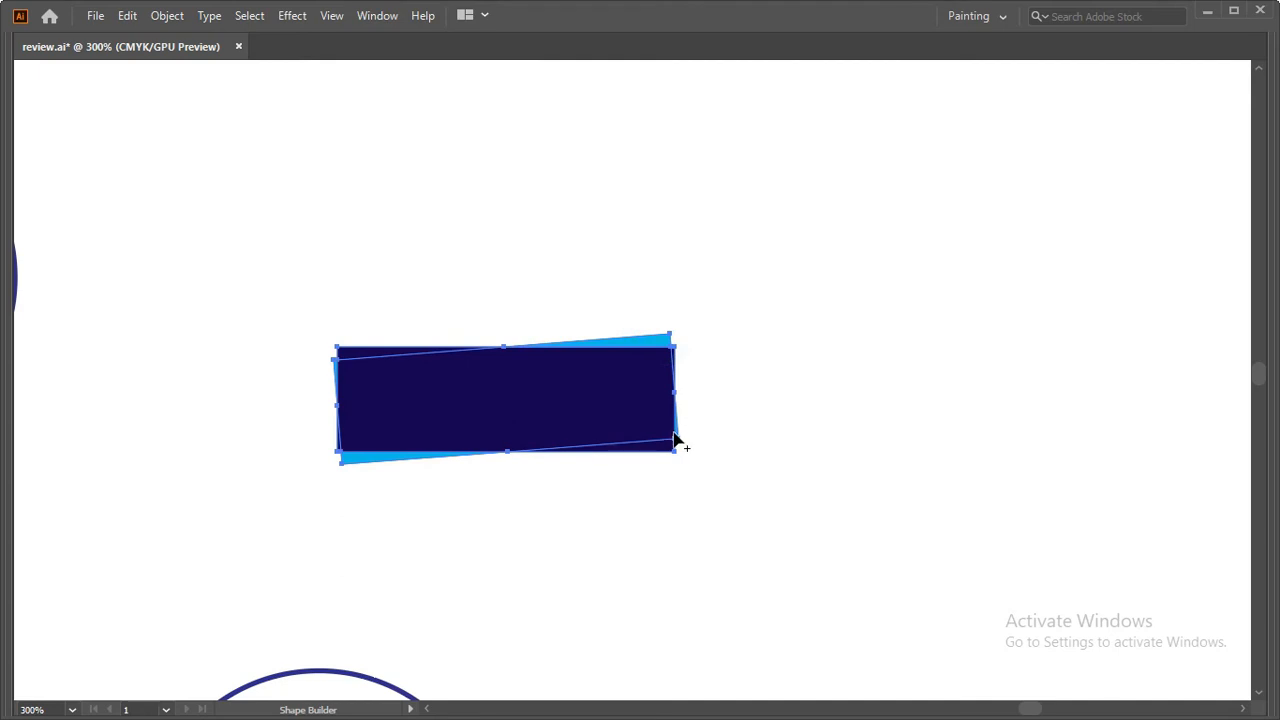
left_click_drag(640, 401, 917, 526)
left_click_drag(819, 469, 770, 483)
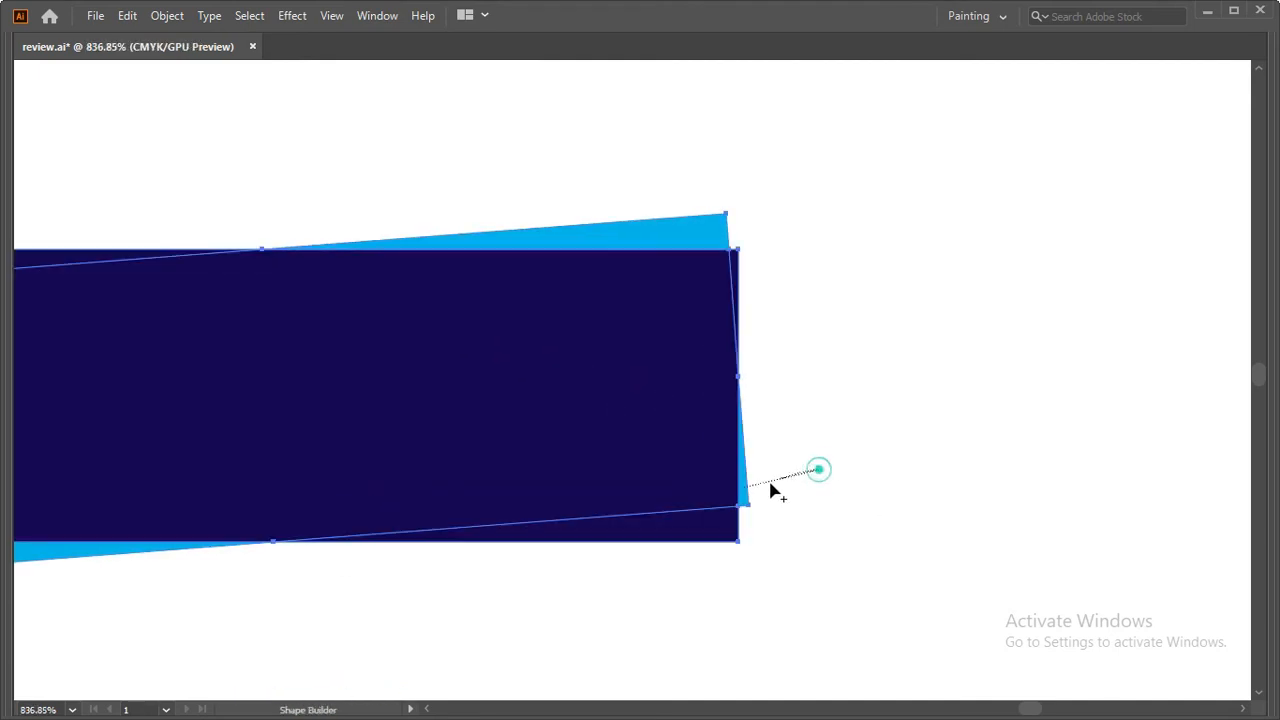
key("v")
left_click(811, 263)
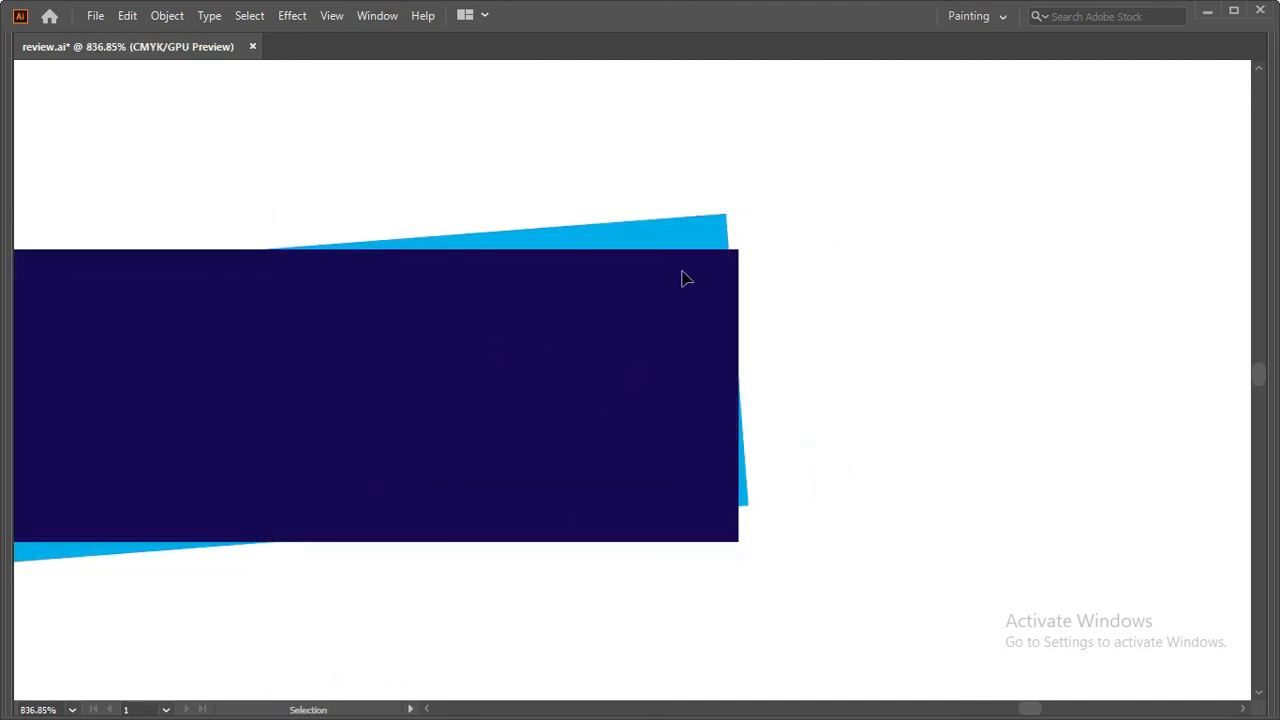
Step: Delete the separated cyan slivers above and to the right of the navy rectangle
left_click(558, 243)
key("Delete")
left_click(745, 485)
key("Delete")
left_click(869, 432)
Step: Use the Shape Builder to separate the cyan sliver projecting left of the navy rectangle and delete it
left_click(449, 334, "ctrl+alt")
left_click(449, 334, "ctrl+alt")
left_click(449, 334, "ctrl+alt")
left_click_drag(436, 443, 420, 348)
left_click(520, 376)
key("Tab")
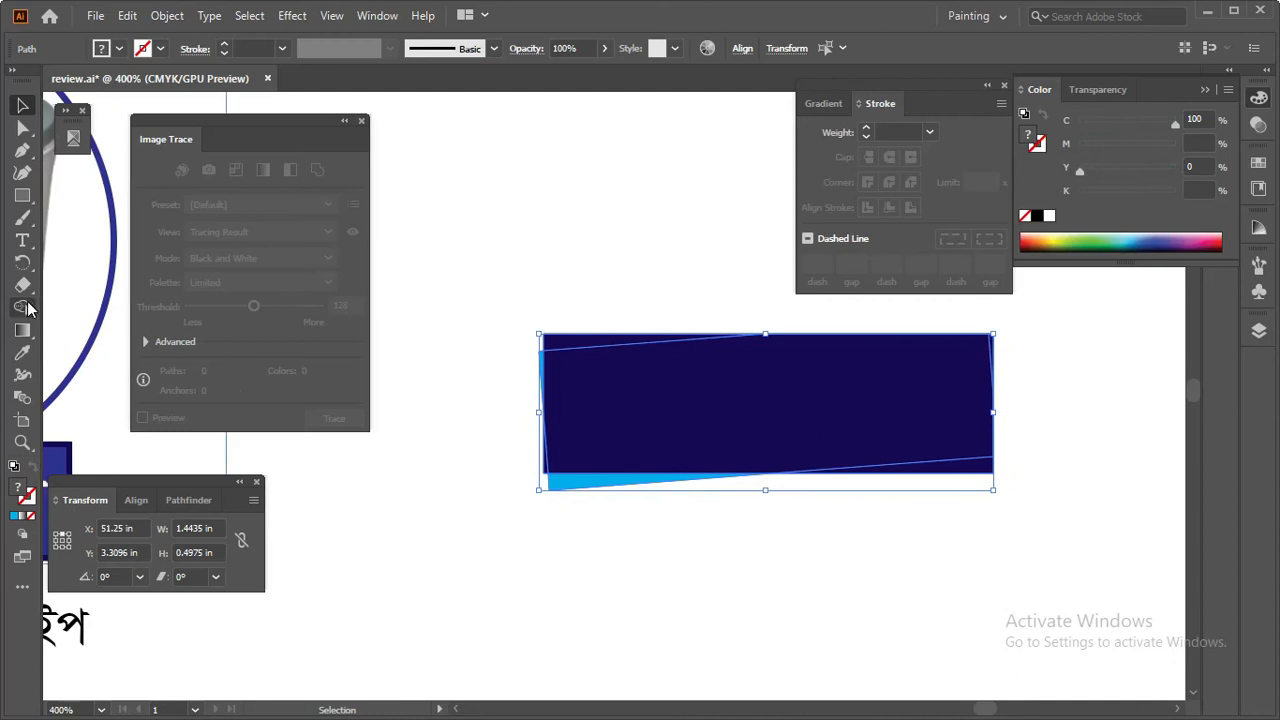
left_click(27, 303)
key("Tab")
left_click_drag(507, 349, 803, 500)
left_click_drag(501, 259, 516, 283)
left_click(493, 281, "ctrl")
key("Delete")
Step: Copy the ৭,৫০০ টাকা price text from the 67-litre geyser label onto the navy rectangle and bring it to the front
left_click(809, 348, "ctrl+alt")
left_click(809, 348, "ctrl+alt")
left_click(809, 348, "ctrl+alt")
left_click(809, 348, "ctrl+alt")
left_click_drag(431, 408, 475, 339)
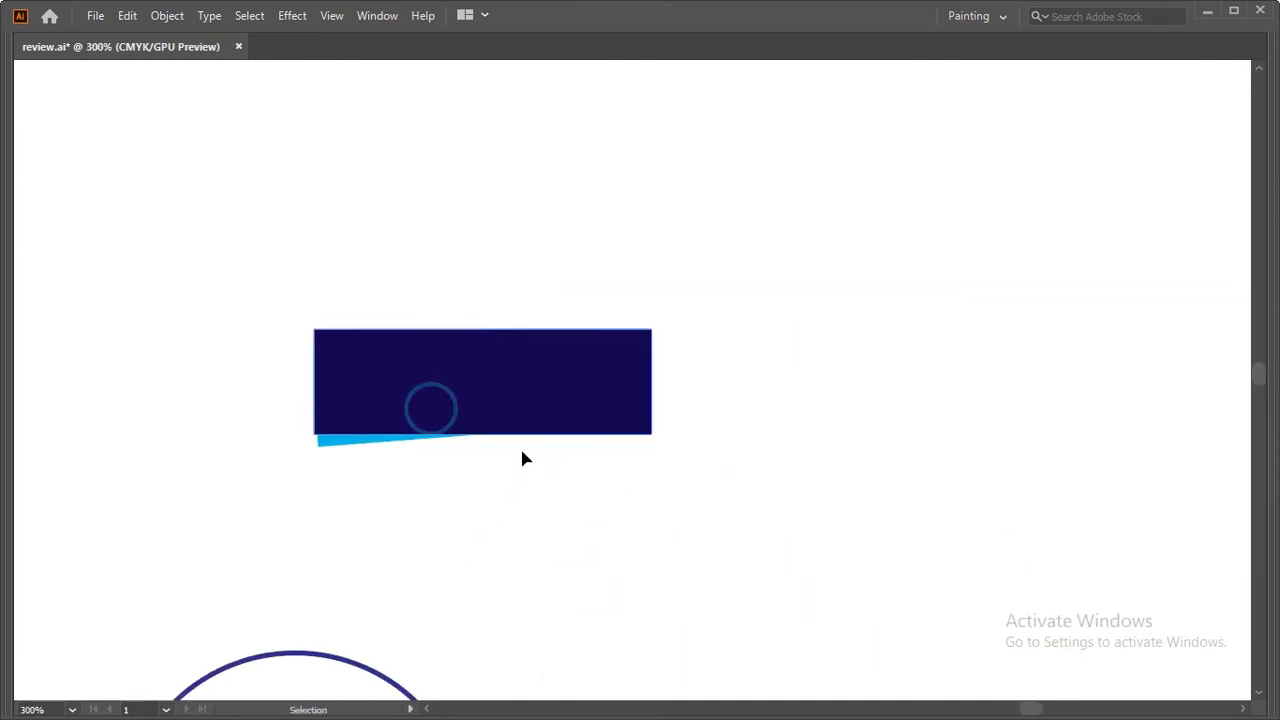
left_click(549, 429, "ctrl+alt")
left_click(549, 429, "ctrl+alt")
left_click_drag(303, 360, 645, 340)
key("ctrl+z")
left_click_drag(315, 365, 672, 324)
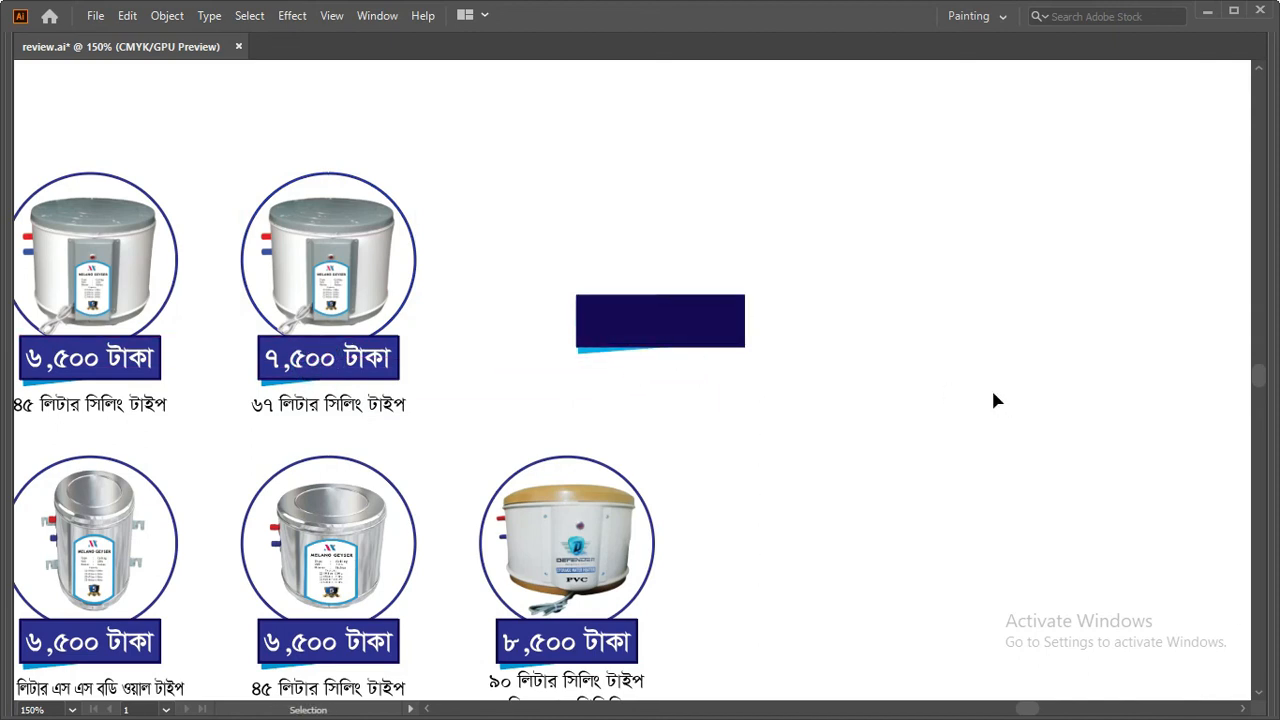
key("ctrl+shift+bracketright")
left_click(877, 324)
Step: Delete the recreated price label and the spare product elements beside the flyer pages
left_click_drag(855, 240, 537, 377)
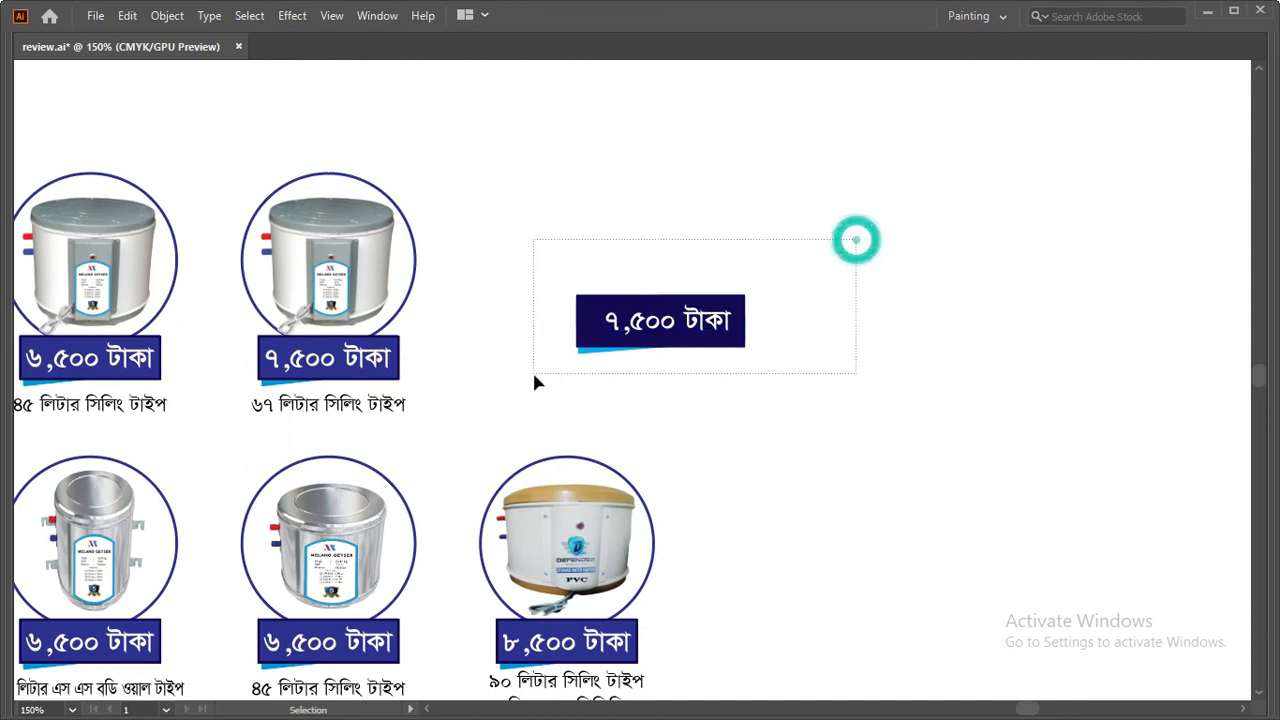
left_click_drag(485, 163, 303, 272)
left_click(540, 185)
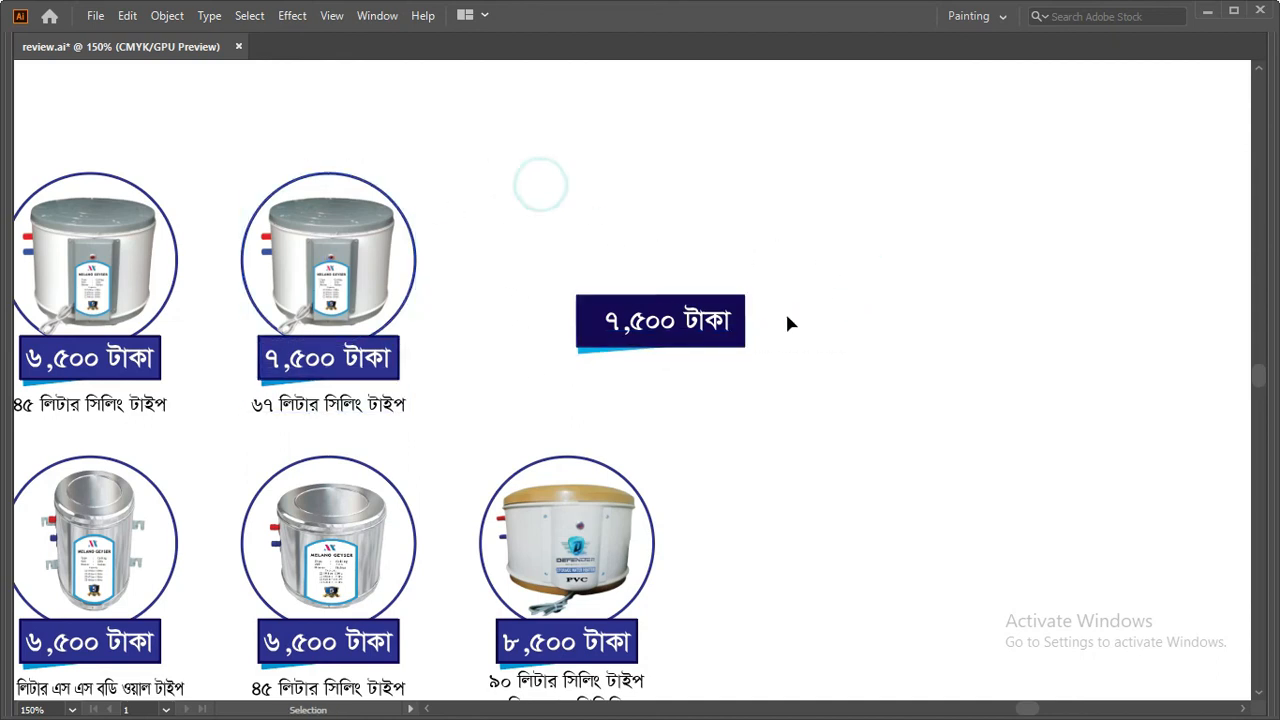
left_click(580, 370, "ctrl+alt")
left_click(580, 370, "ctrl+alt")
left_click(580, 370, "ctrl+alt")
left_click_drag(689, 381, 702, 327)
left_click_drag(482, 457, 423, 506)
key("Delete")
Step: Try to delete the description paragraph and footer text from the complete copy of the back side
left_click(402, 380, "ctrl+alt")
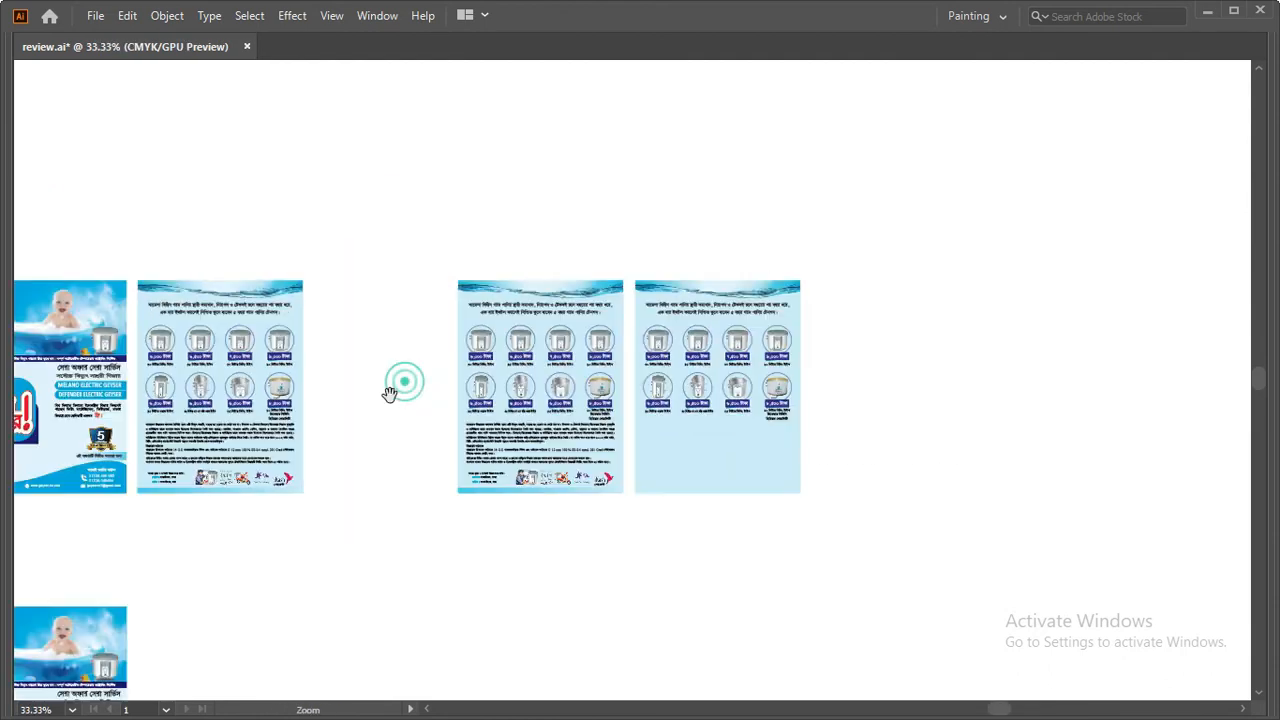
left_click_drag(390, 394, 360, 322)
left_click_drag(528, 386, 706, 448)
left_click(544, 347)
key("a")
key("v")
left_click(336, 466)
left_click(337, 400)
left_click(370, 441, "shift")
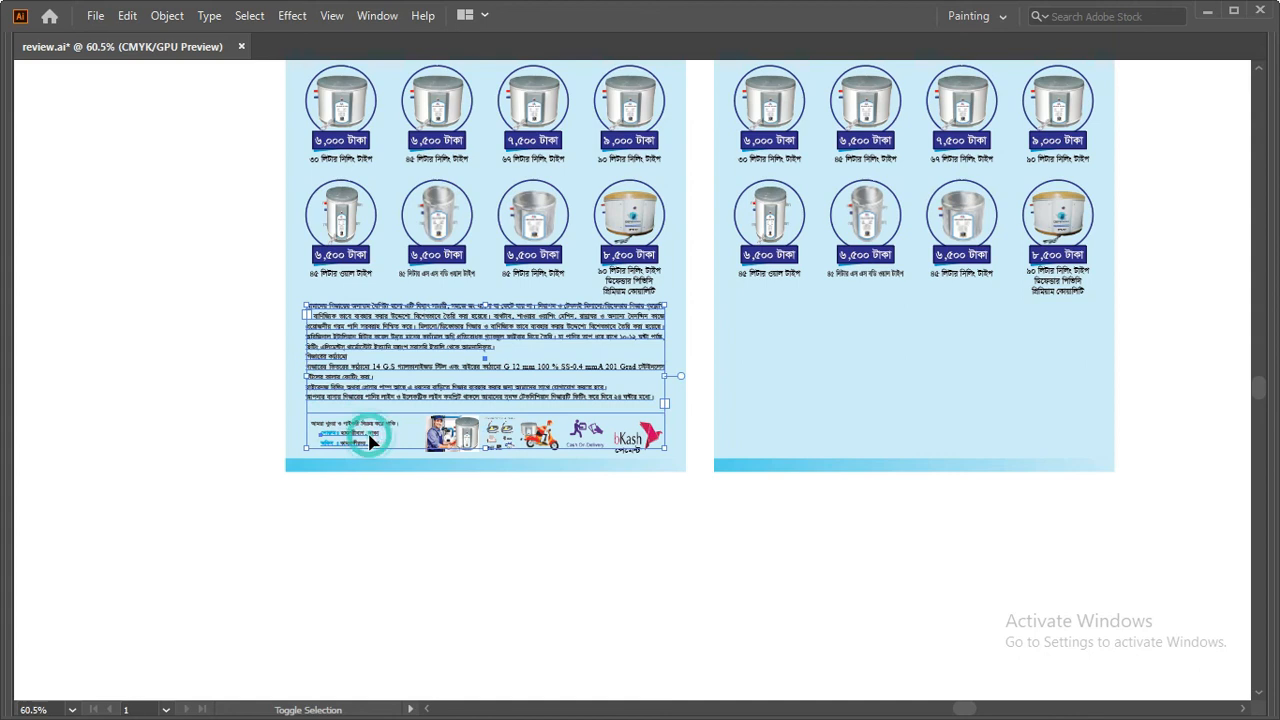
key("Delete")
Step: Select the description paragraph and footer elements in outline view and repeat the copy transform to place them on the rebuilt back side
key("a")
key("ctrl+y")
left_click_drag(357, 383, 646, 456)
key("ctrl+z")
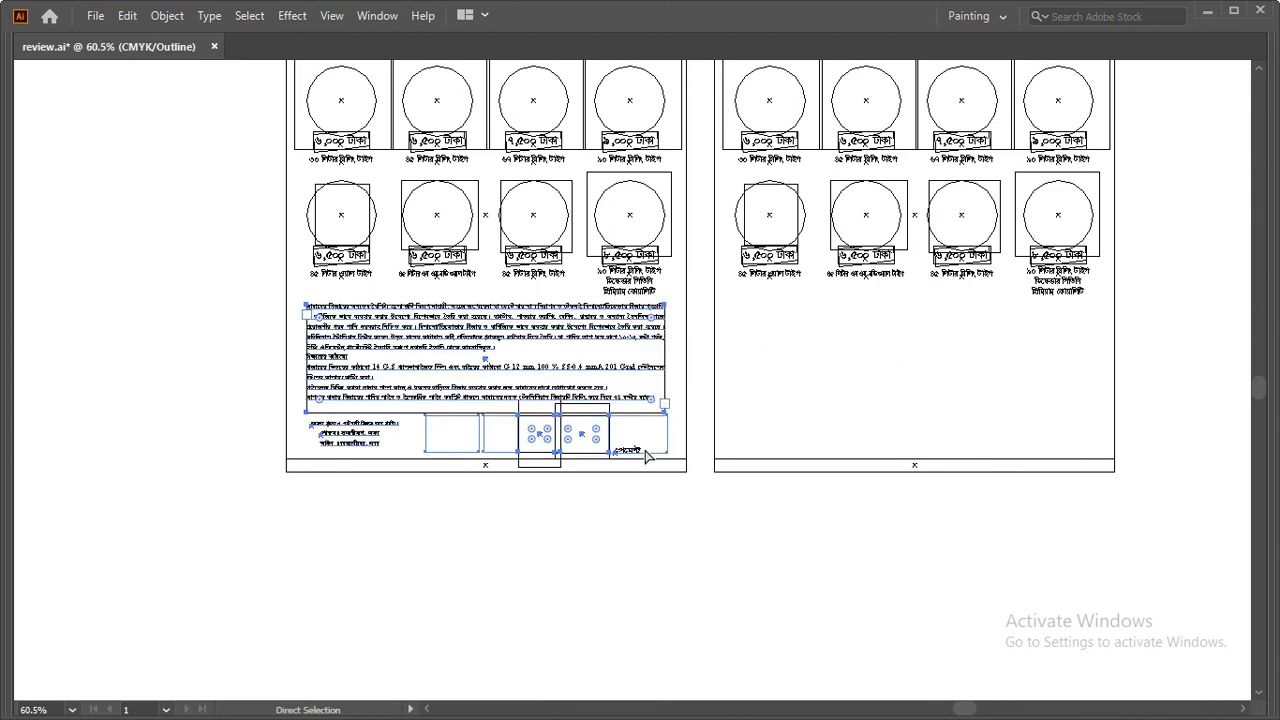
key("ctrl+y")
key("v")
key("ctrl+d")
Step: Examine the rebuilt back side, including its description paragraph and footer icons, alongside the other flyer pages
left_click(850, 400, "ctrl+alt")
left_click_drag(826, 400, 671, 446)
left_click_drag(371, 389, 917, 557)
left_click_drag(817, 511, 709, 443)
left_click_drag(831, 534, 797, 640)
left_click_drag(895, 498, 725, 420)
left_click_drag(929, 466, 729, 431)
left_click_drag(773, 493, 784, 353)
left_click_drag(184, 470, 460, 537)
left_click_drag(779, 535, 197, 480)
left_click_drag(929, 514, 637, 507)
left_click_drag(863, 549, 616, 462)
left_click_drag(1005, 585, 811, 518)
left_click(730, 406, "alt")
left_click(730, 406, "alt")
left_click(730, 406, "alt")
left_click(730, 406, "alt")
left_click_drag(546, 349, 658, 486)
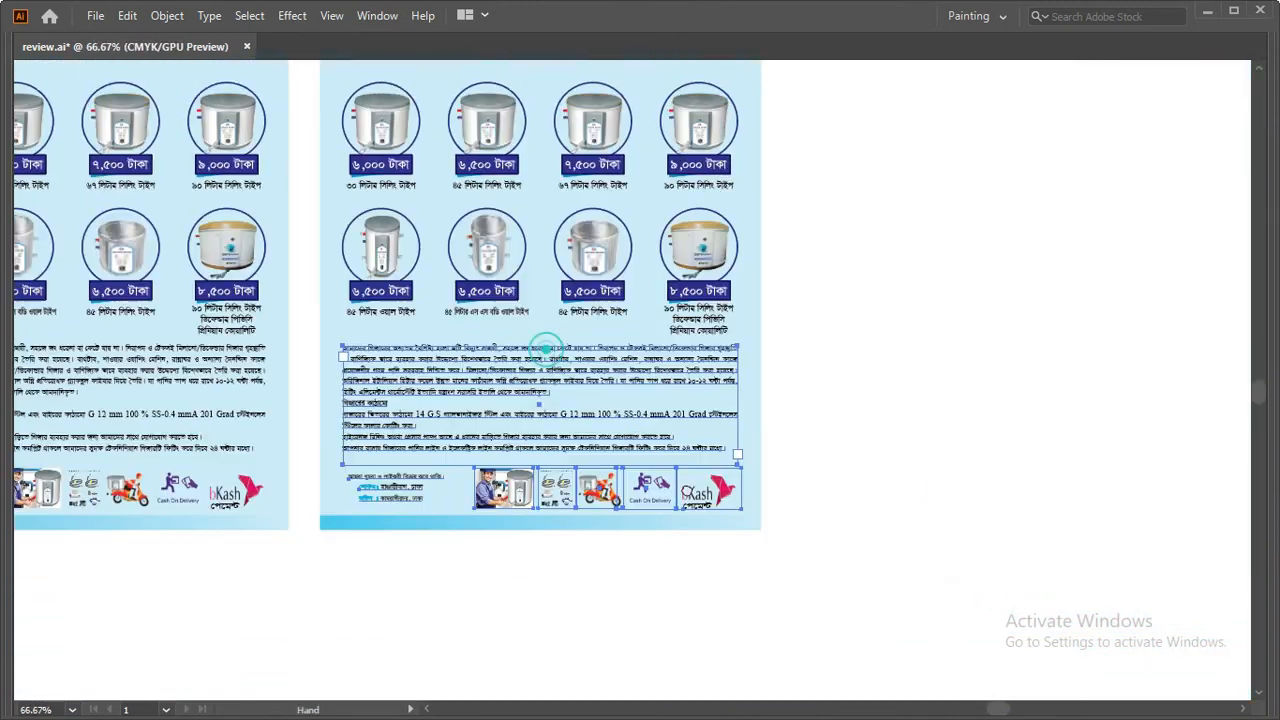
Step: Delete both working copies of the flyer's back side, including the remaining light-blue background rectangle
left_click_drag(431, 383, 550, 457)
left_click(493, 386, "alt")
left_click(493, 386, "alt")
key("v")
left_click_drag(1006, 151, 392, 558)
key("Delete")
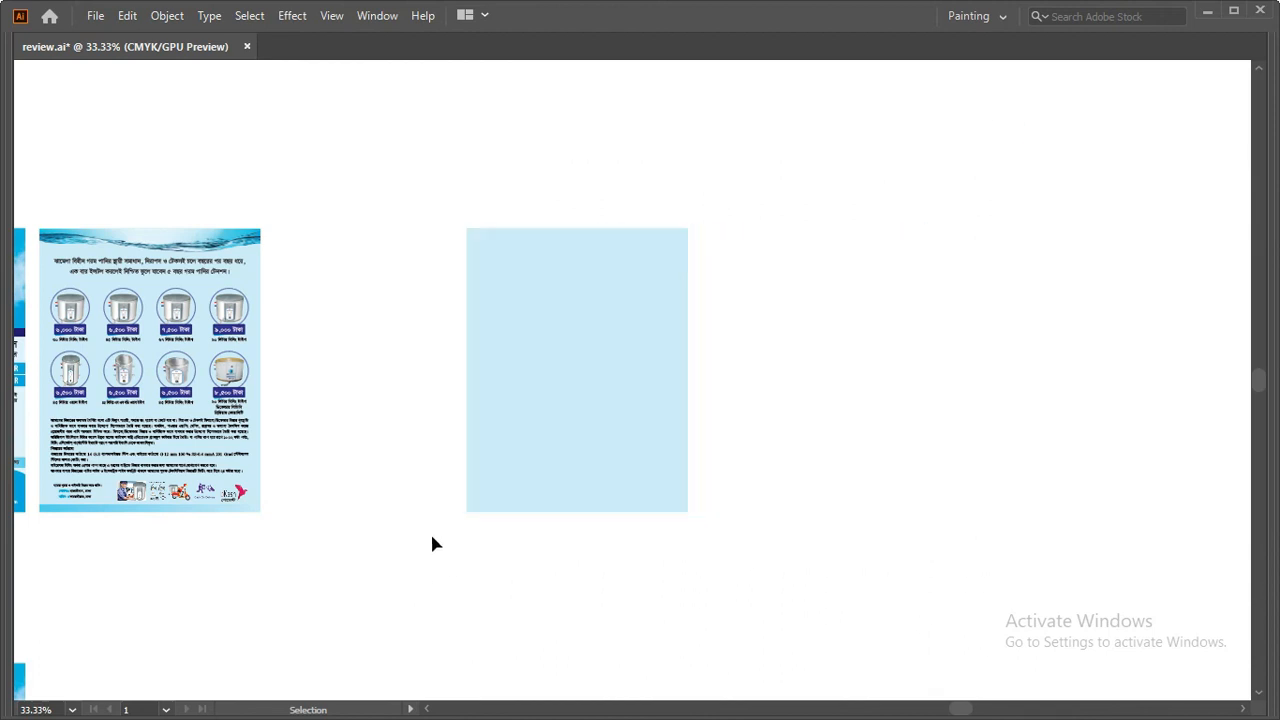
left_click(566, 484)
key("Delete")
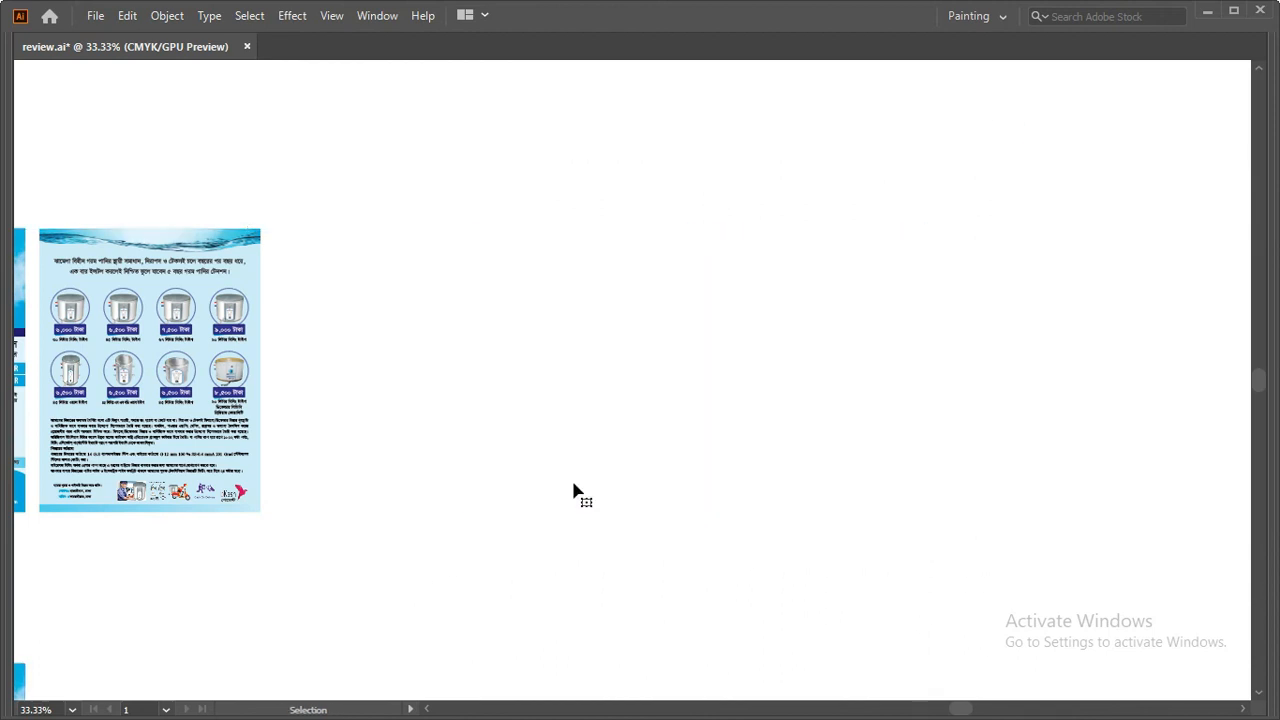
Step: Delete the remaining front and back flyer pages together with the front-side copy below them
left_click(427, 390, "alt")
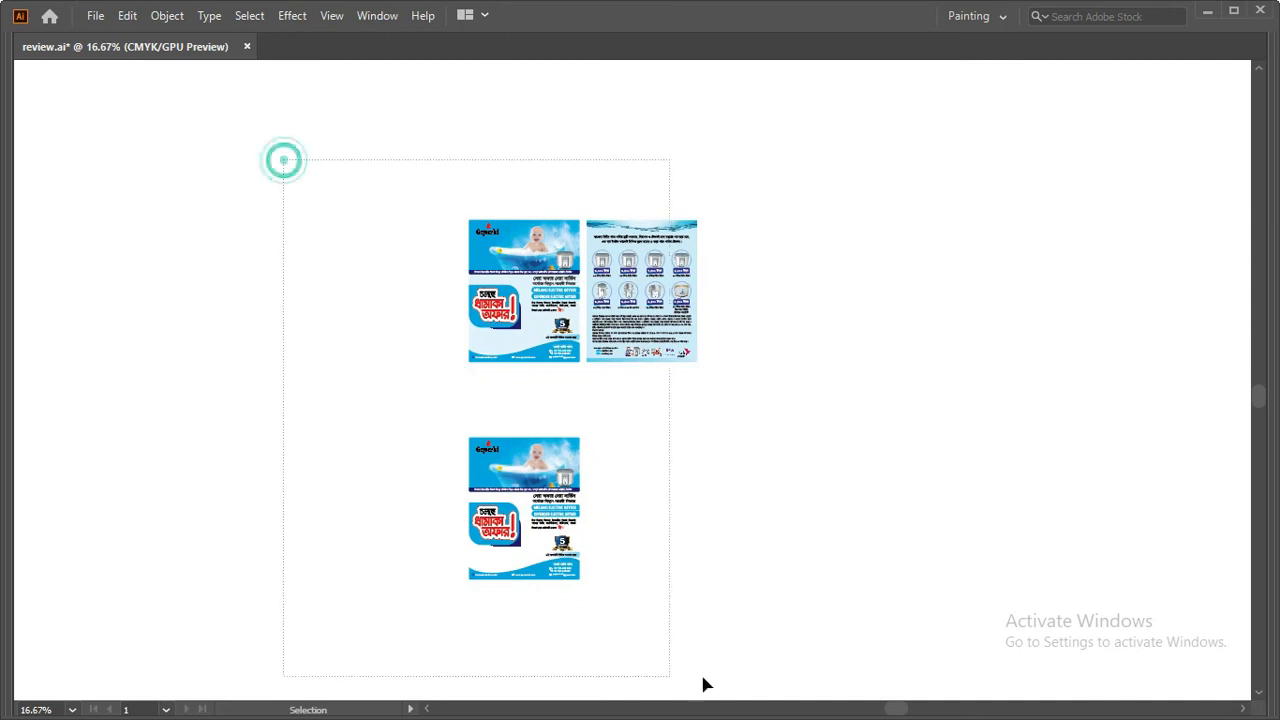
left_click_drag(703, 684, 705, 684)
key("Delete")
Step: Add the text "Thank you" on the empty canvas and scale it up to a large closing title
left_click(651, 285)
key("t")
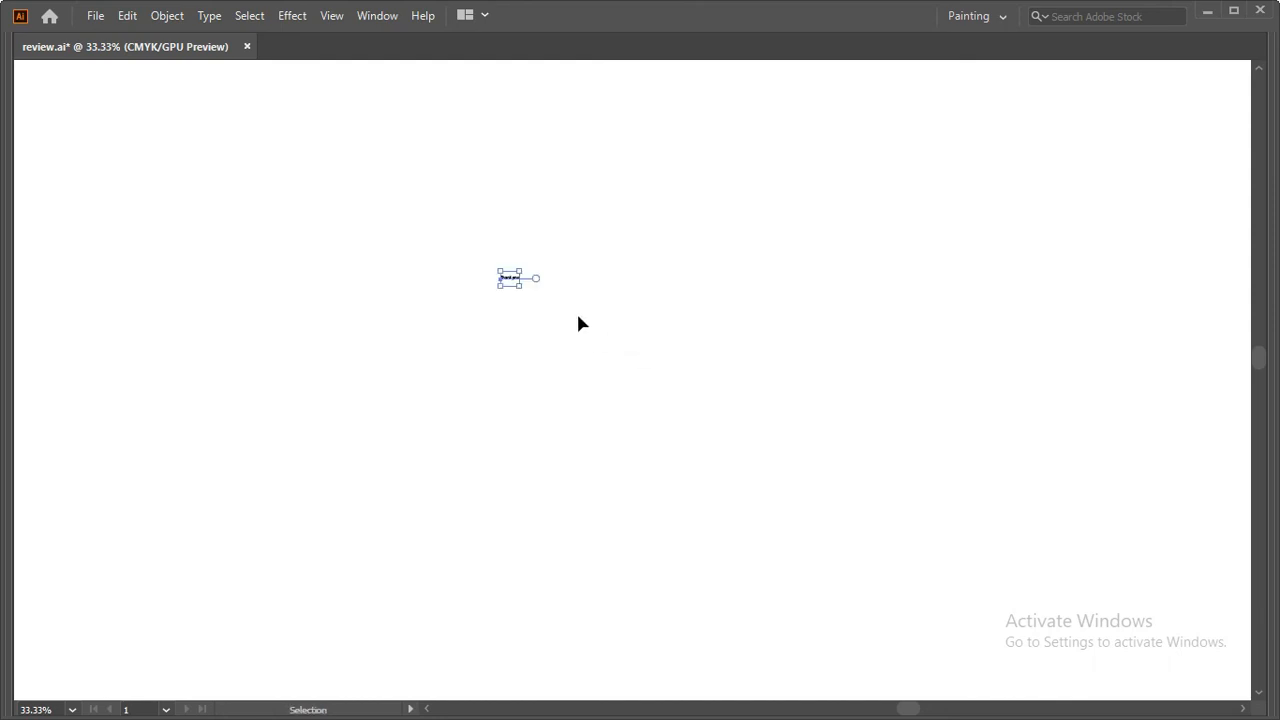
left_click_drag(524, 272, 1061, 173)
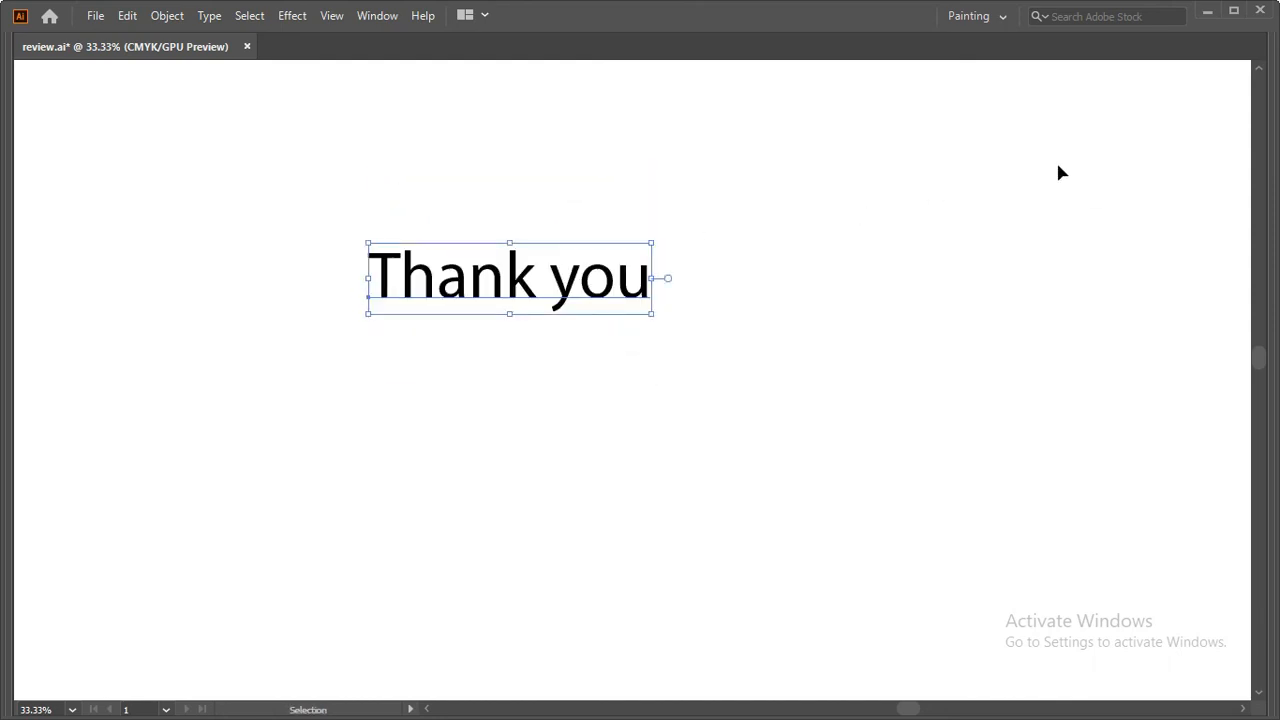
left_click_drag(654, 243, 790, 206)
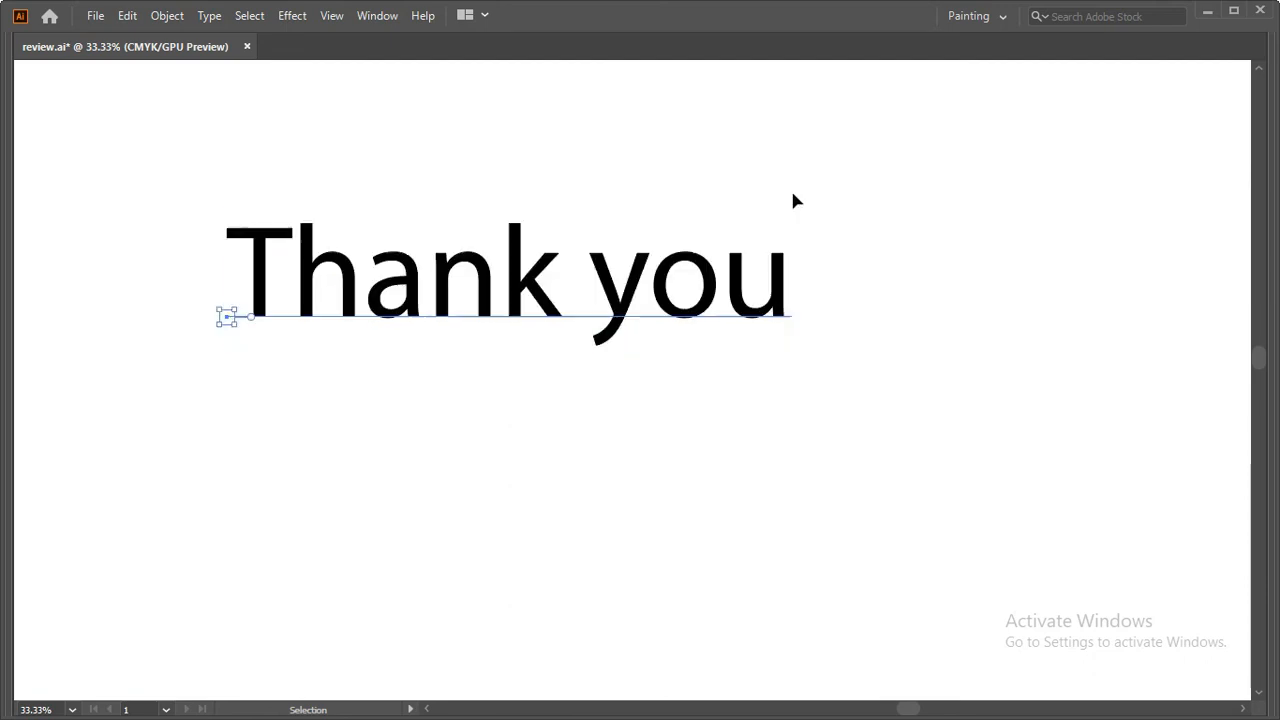
left_click(840, 175)
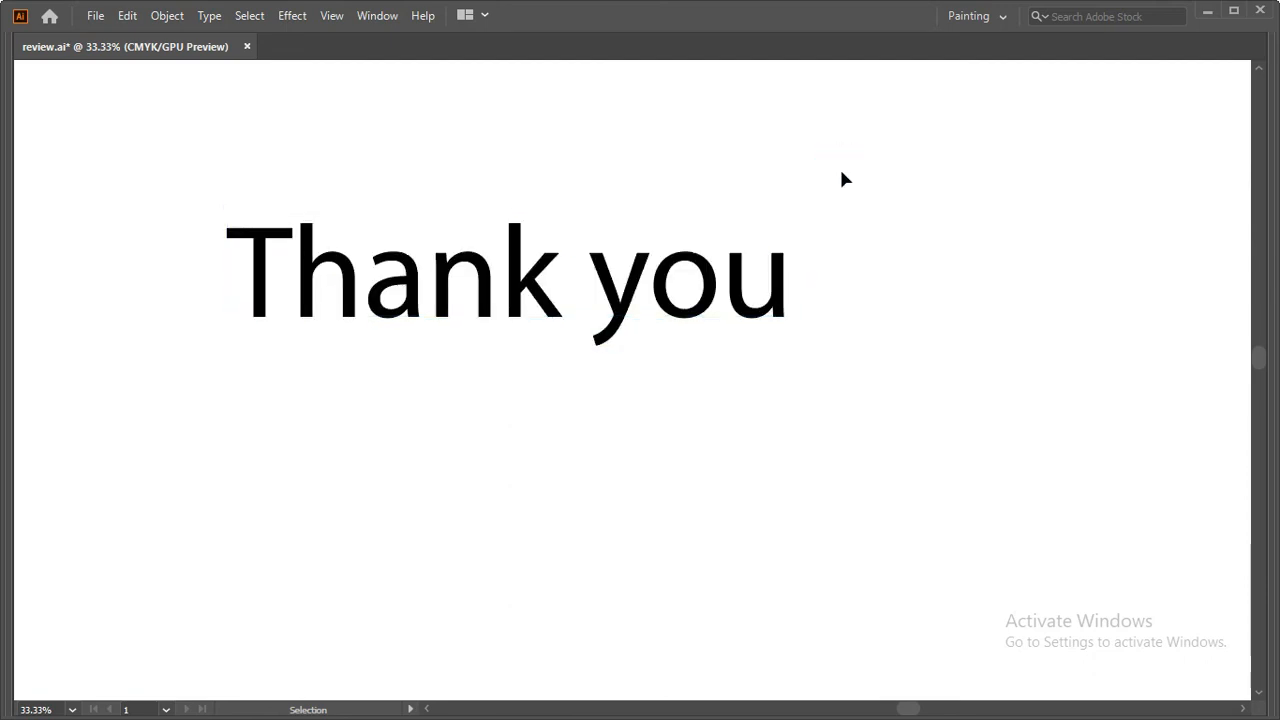
Step: Close review.ai without saving the changes
key("ctrl+w")
key("Tab")
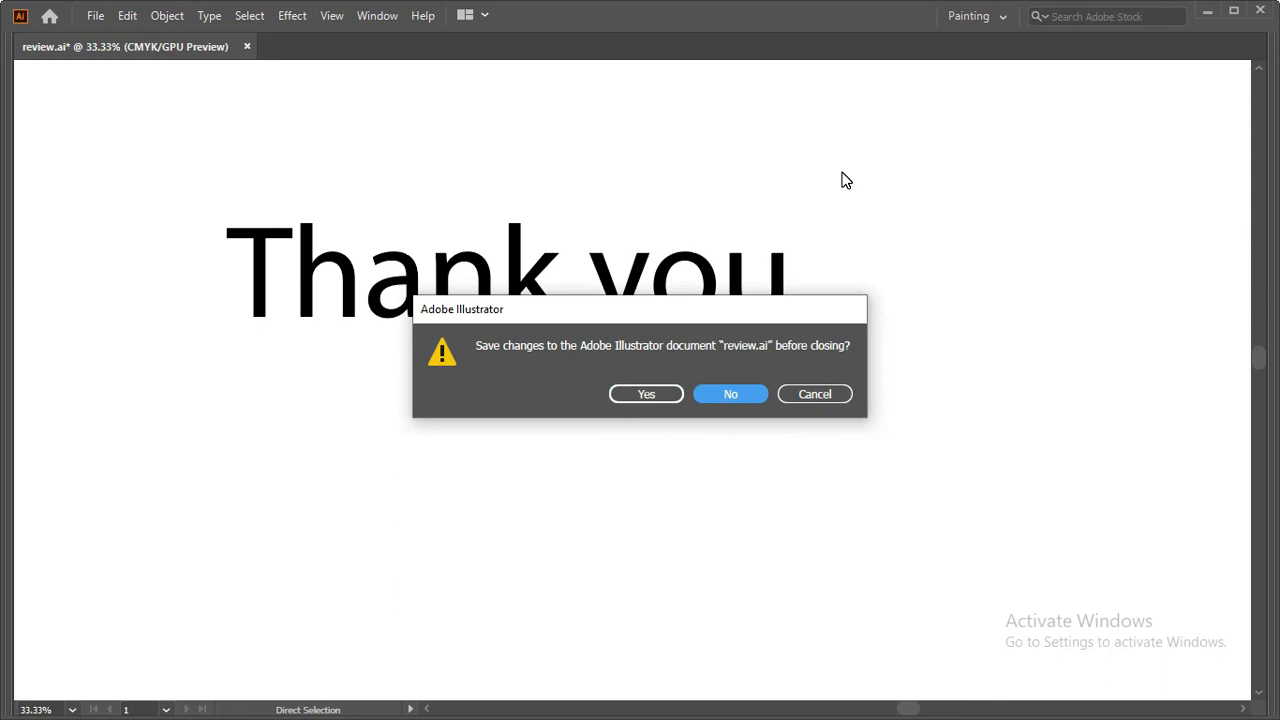
key("Return")
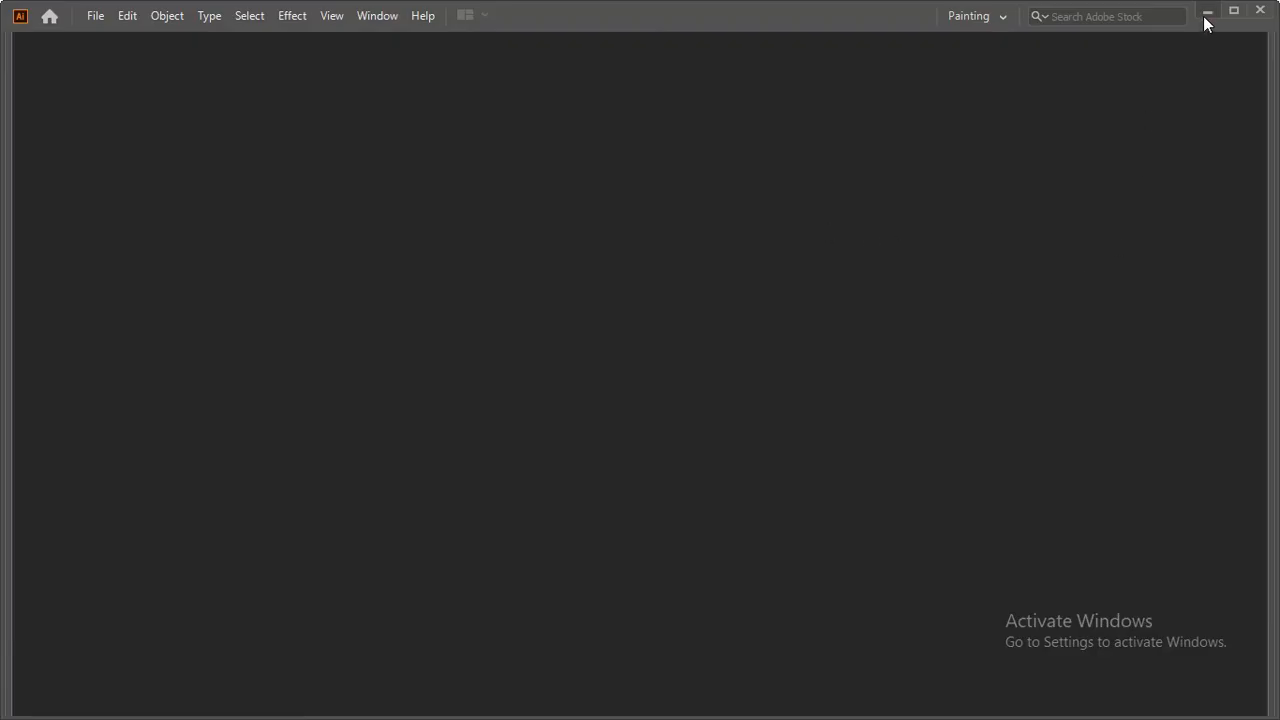